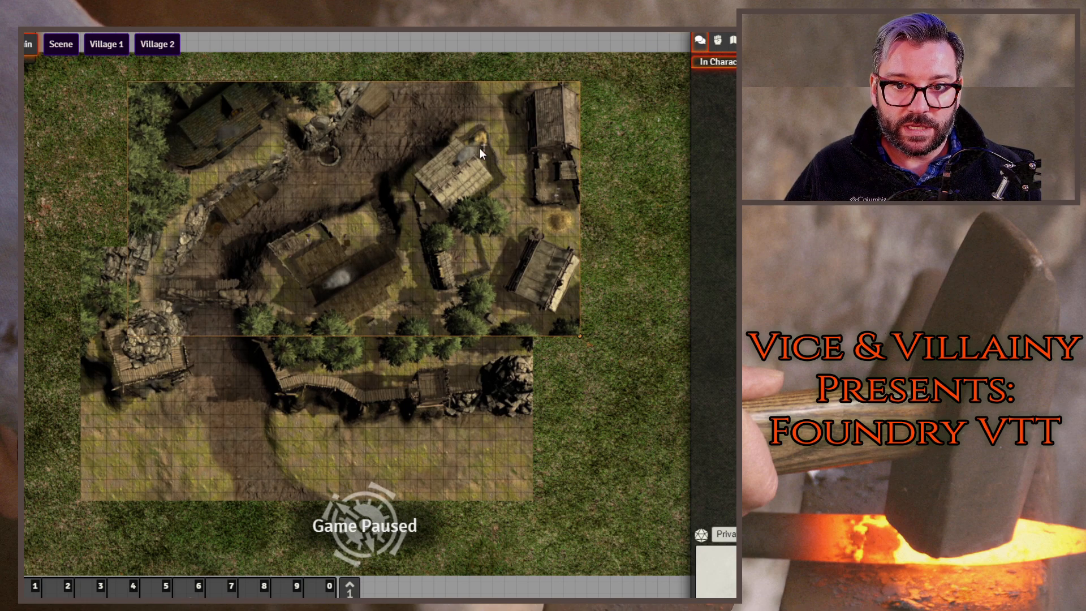
left_click(226, 405)
right_click(456, 369)
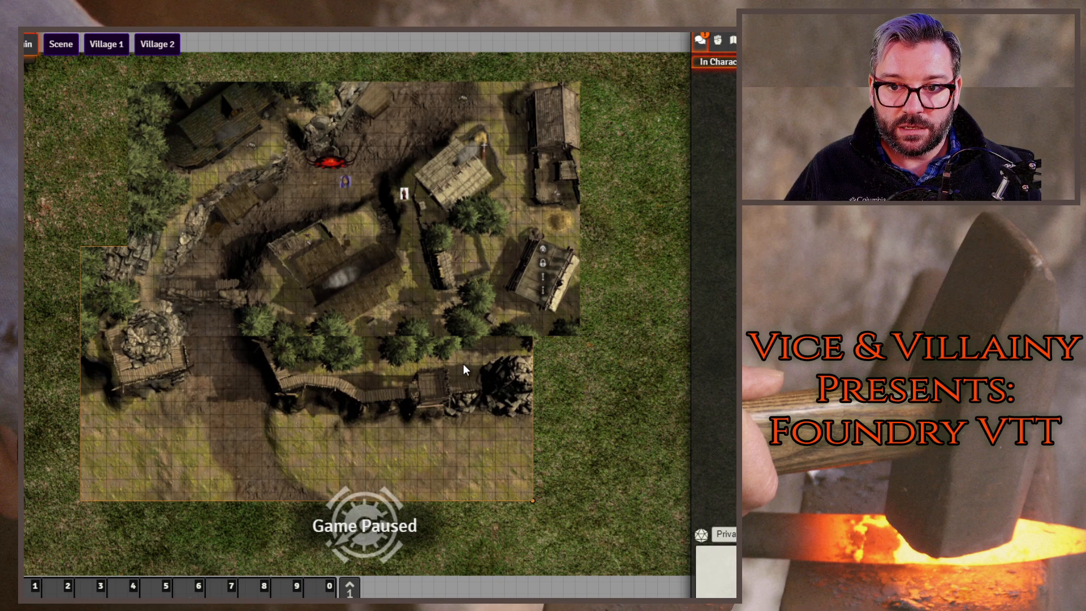
left_click(544, 262)
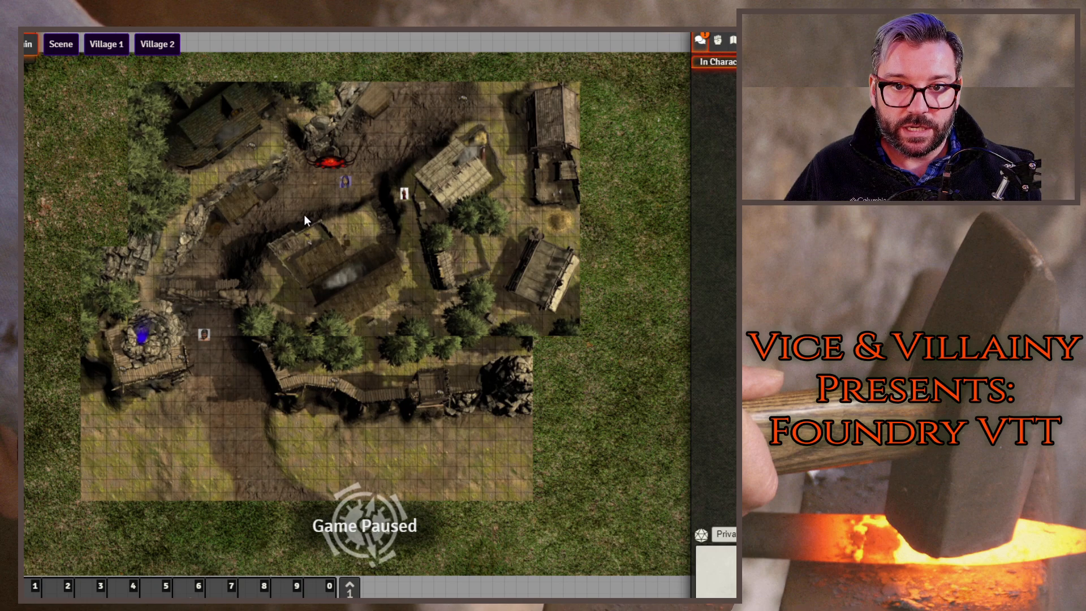
scroll(315, 335, "up", 5)
scroll(317, 337, "down", 3)
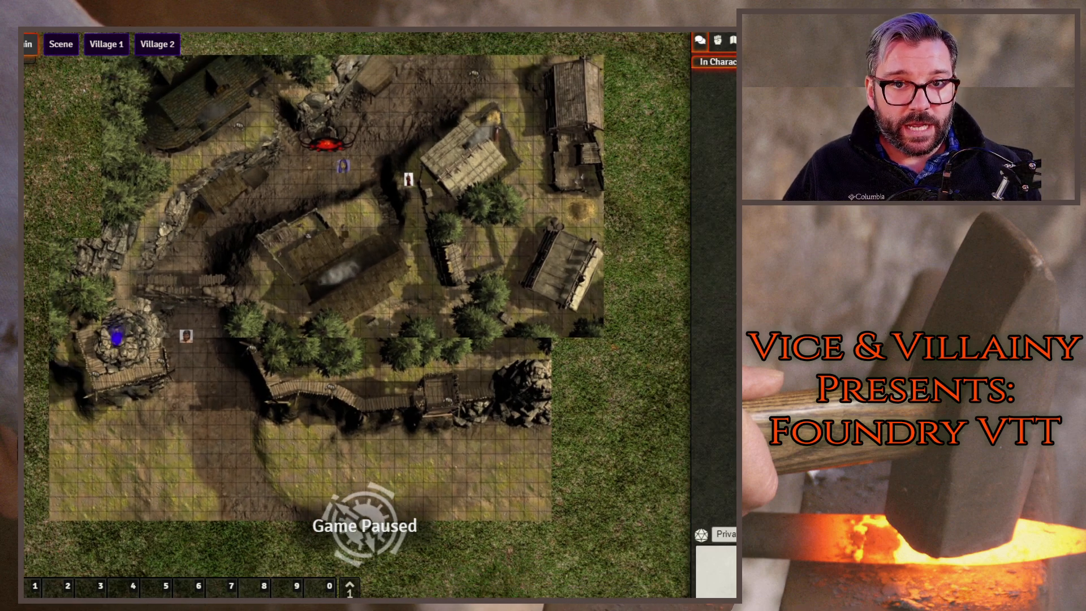
Examine the Always HP options in the module settings, and close the game settings without changing anything.
left_click(854, 41)
left_click(722, 174)
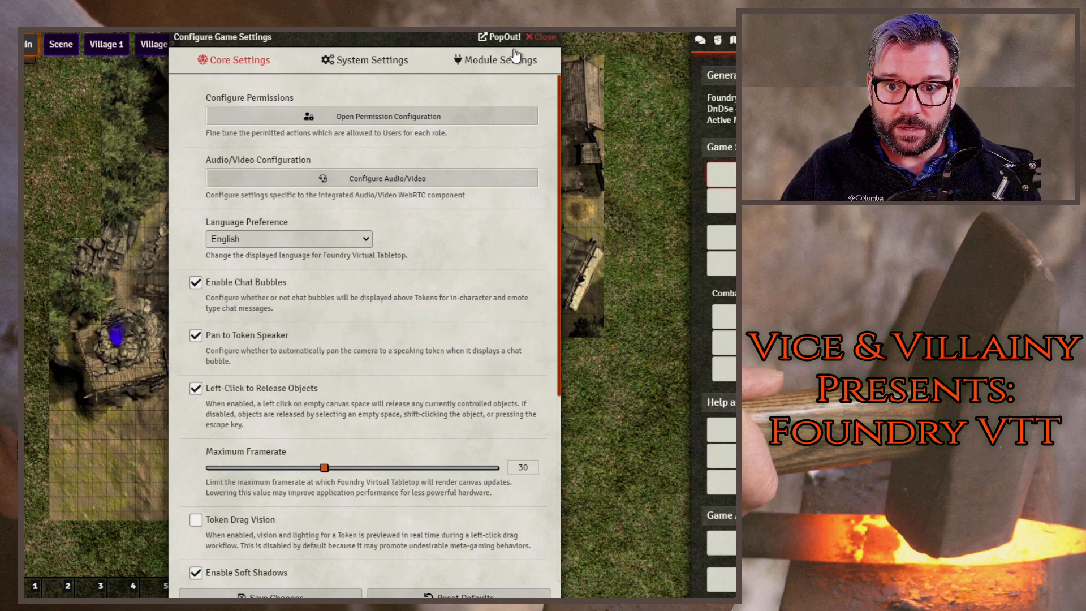
left_click(494, 63)
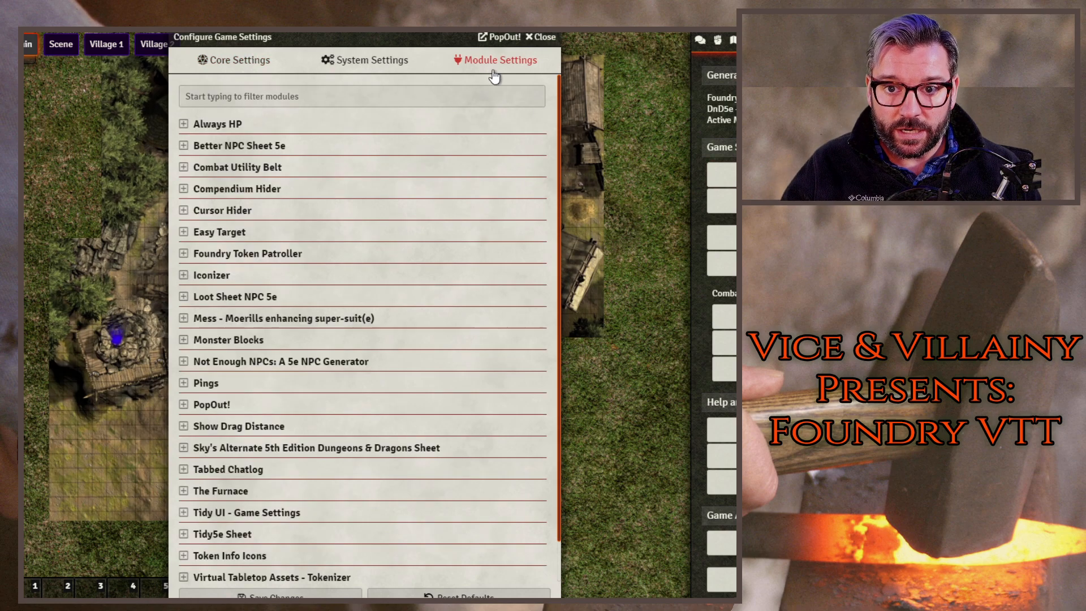
left_click(183, 124)
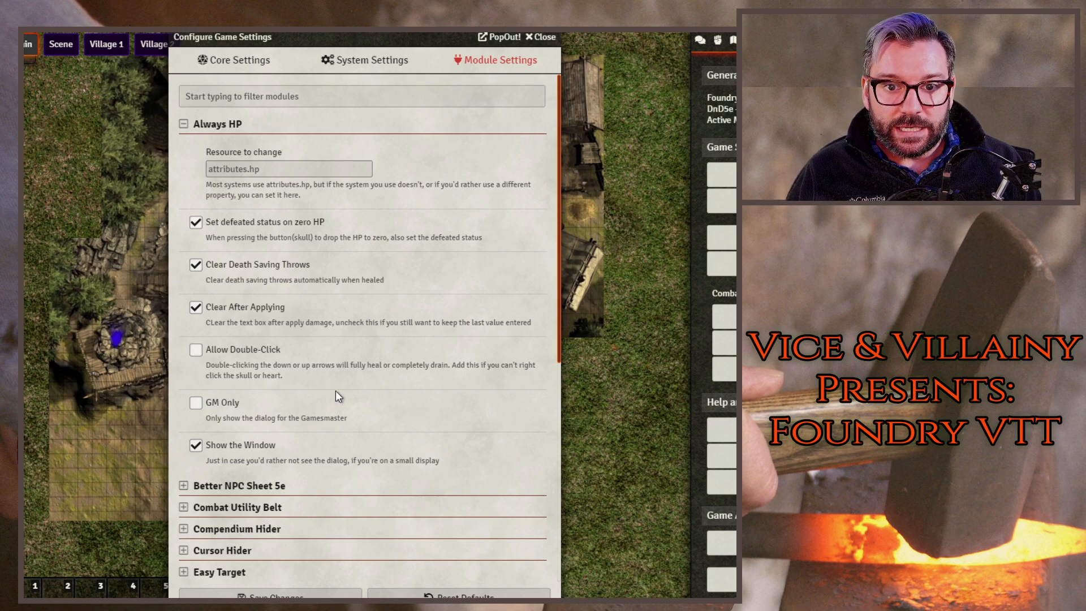
left_click(187, 129)
left_click(543, 38)
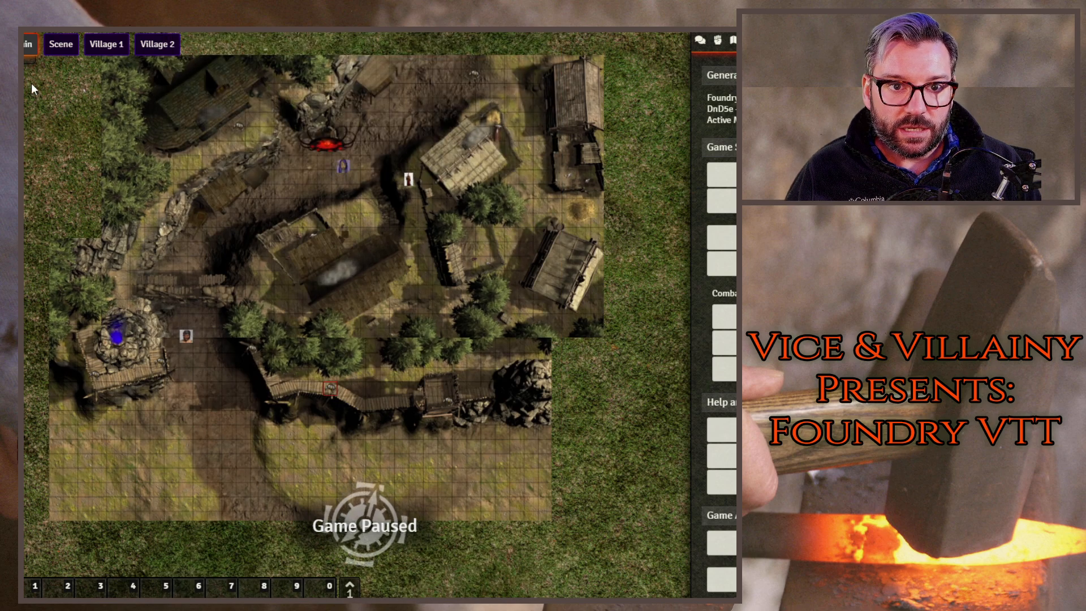
Place the Always HP window beside the macro hotbar and use it to apply 45 damage to the character token near the blue flame.
mouse_move(48, 230)
left_mouse_down()
mouse_move(255, 321)
mouse_move(97, 235)
mouse_move(34, 240)
left_mouse_up()
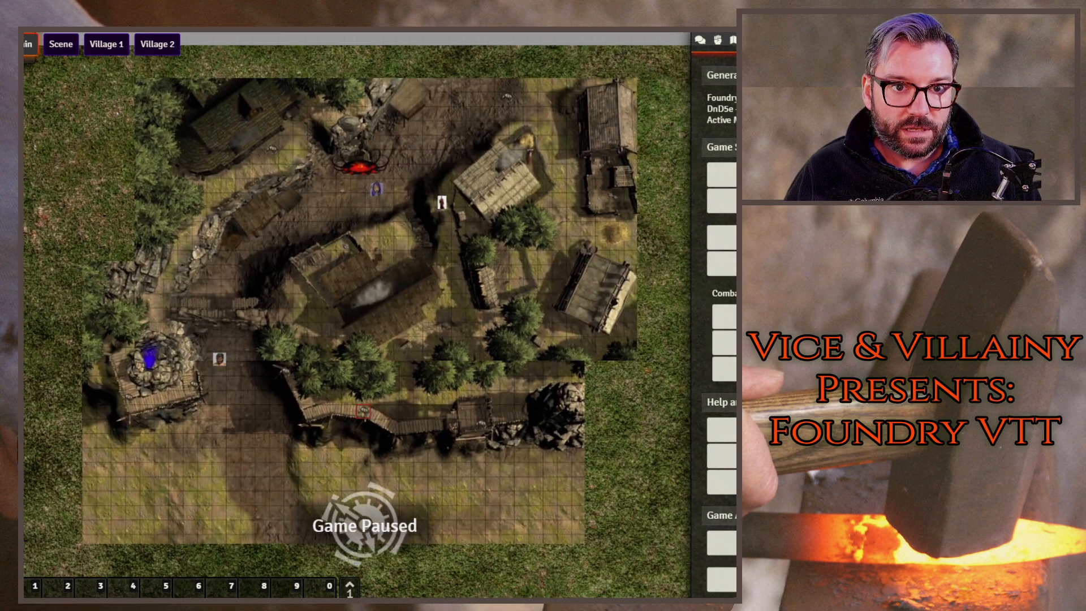
left_click_drag(97, 61, 548, 579)
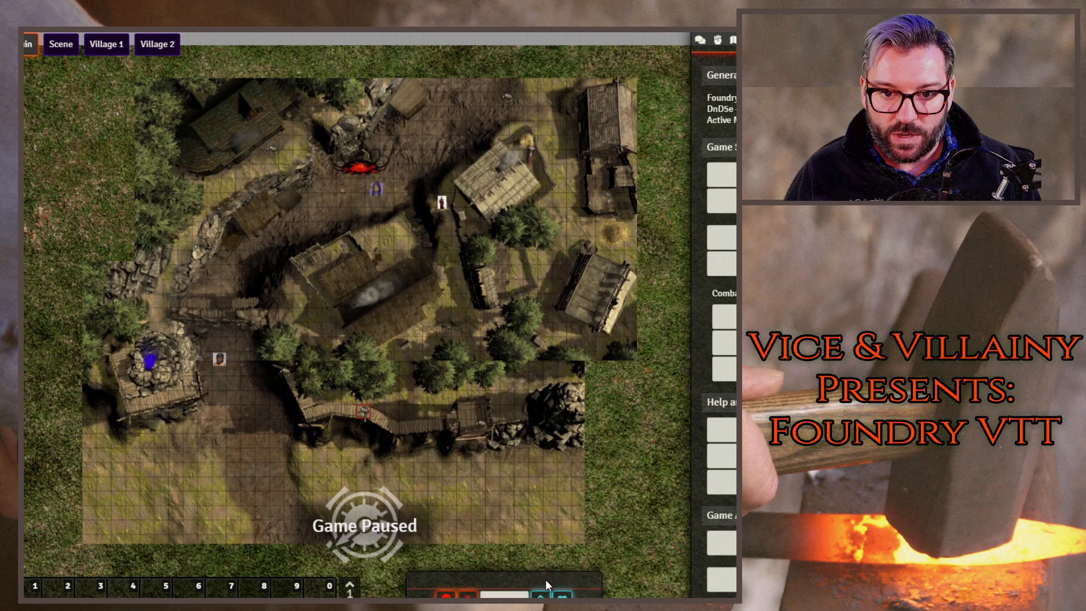
left_click(220, 360)
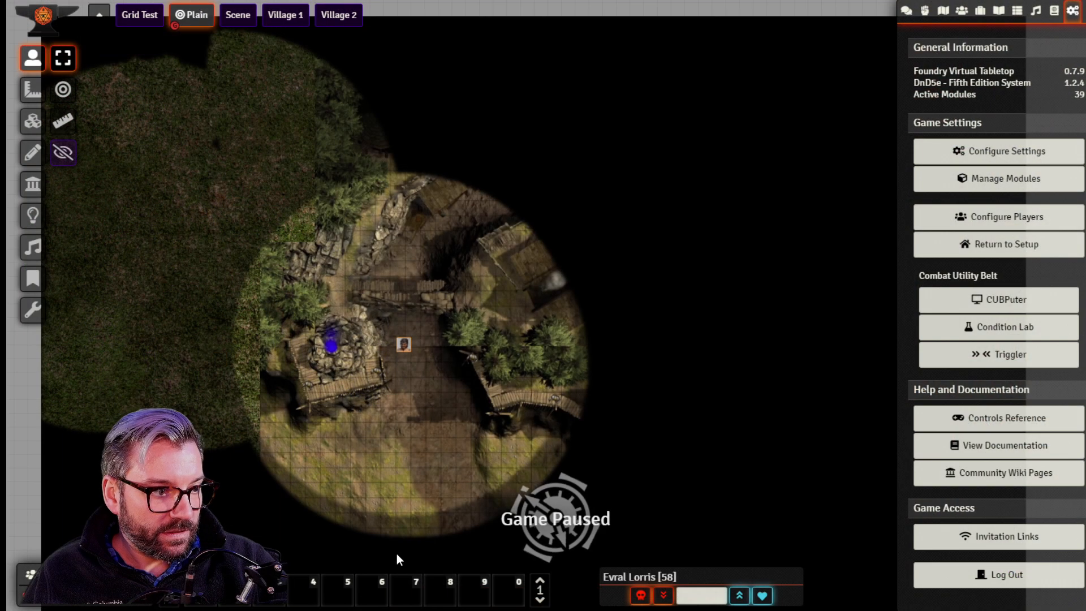
left_click(697, 595)
type("45")
left_click(663, 595)
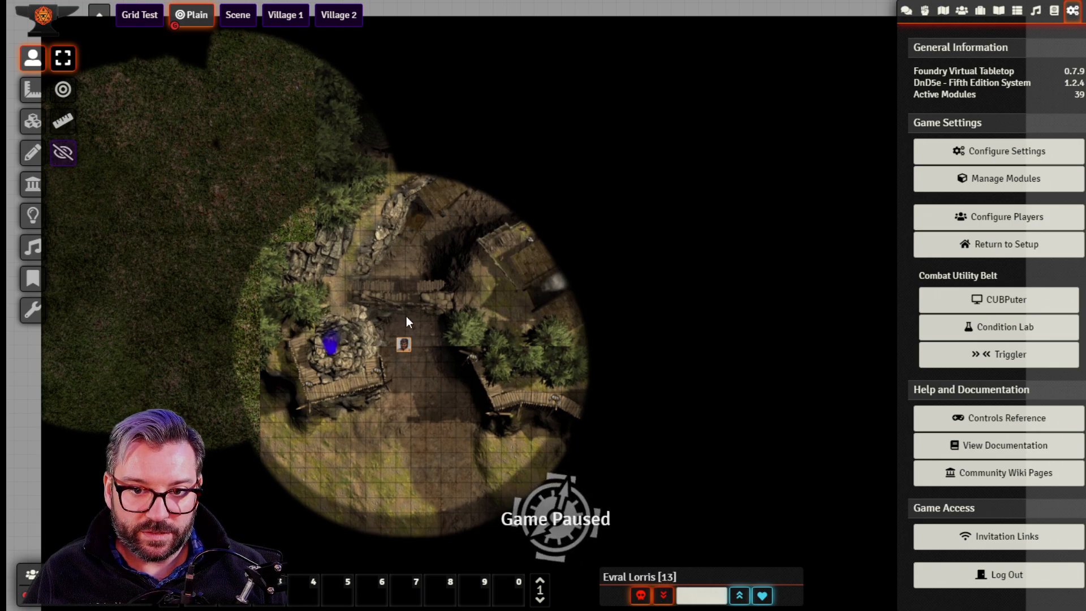
Restore full hit points to the purple-haired character's token beside the red spider with Always HP.
left_click(468, 255)
left_click(568, 168)
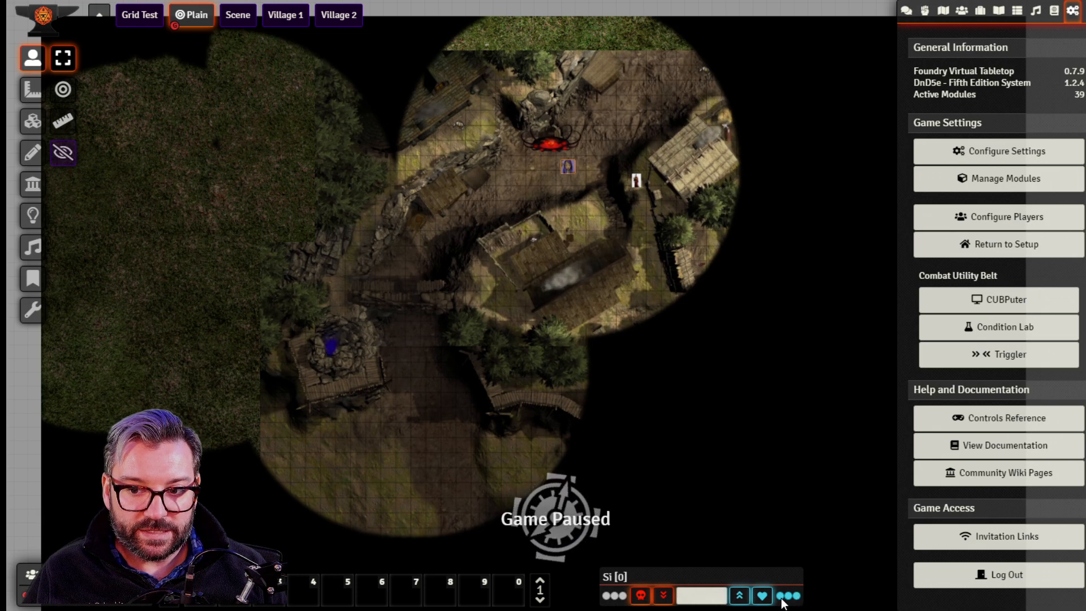
left_click(762, 596)
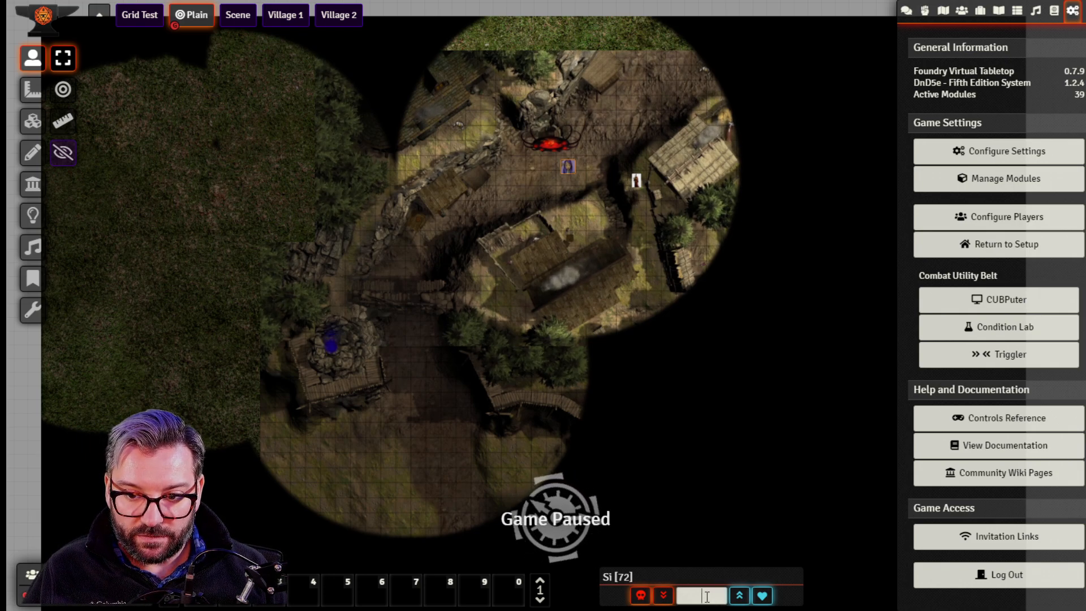
Apply 12 damage to the purple-haired character's token and heal it by 8 hit points.
left_click(665, 597)
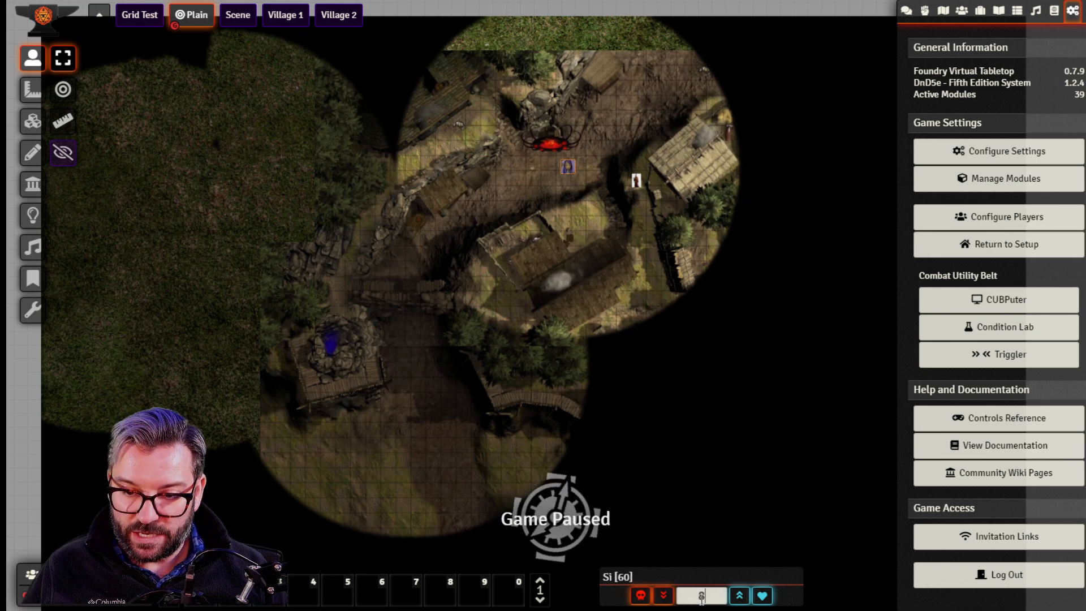
left_click(762, 596)
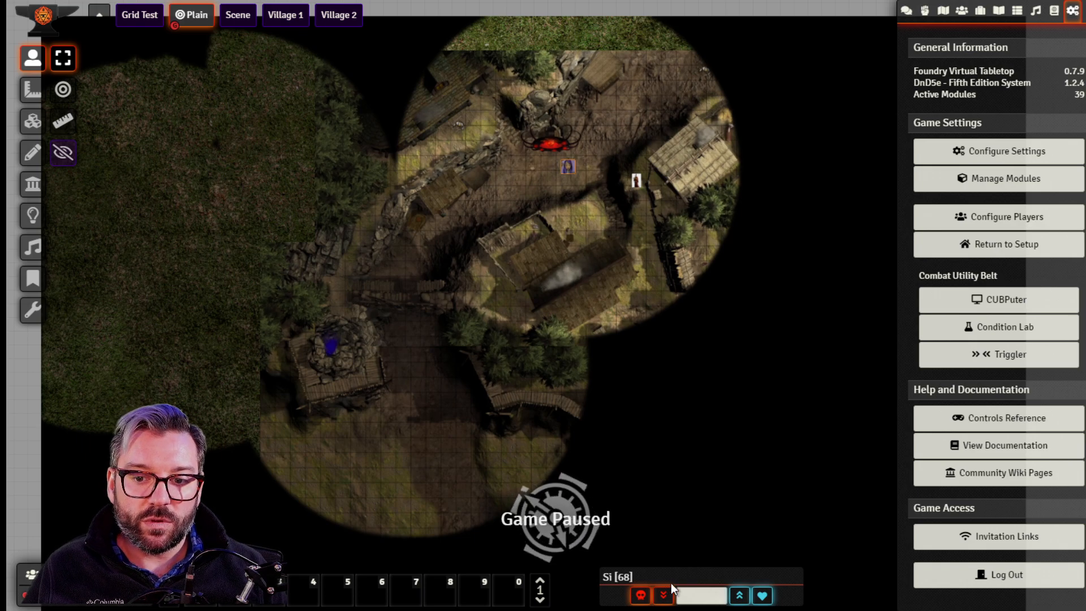
Check the hit points of the acolyte, archmage and player character tokens in the Always HP window by selecting each of them.
left_click(458, 125)
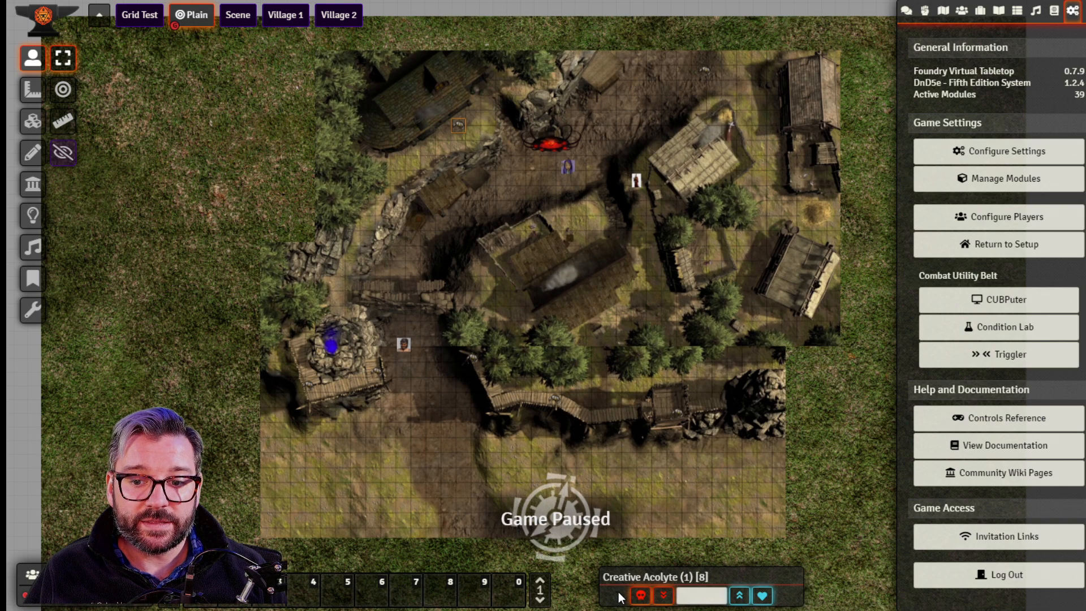
mouse_move(728, 576)
left_mouse_down()
mouse_move(742, 572)
mouse_move(727, 578)
left_mouse_up()
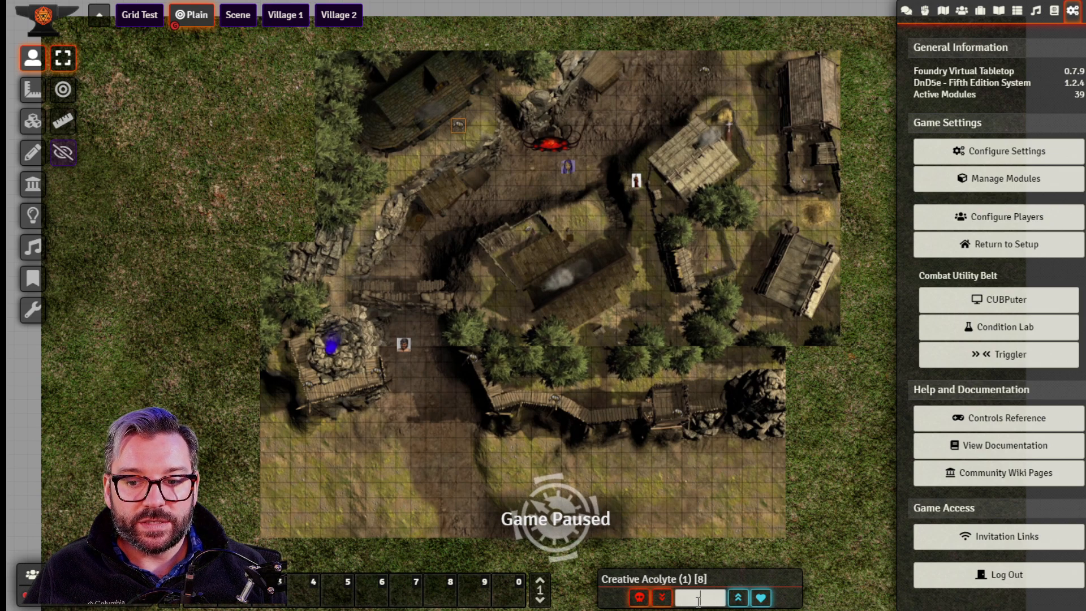
left_click(404, 344)
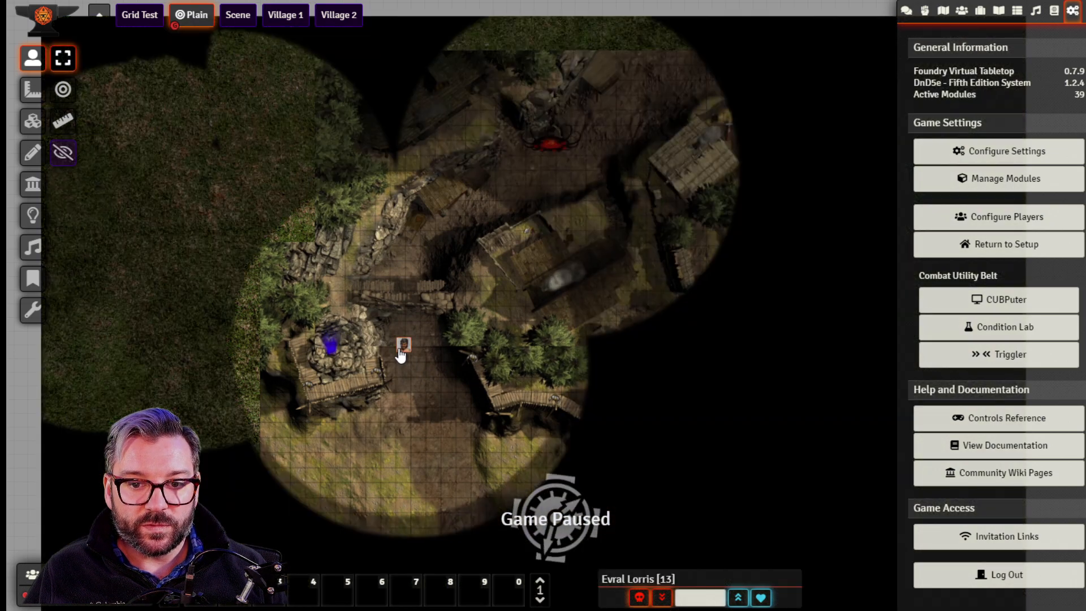
left_click(583, 357)
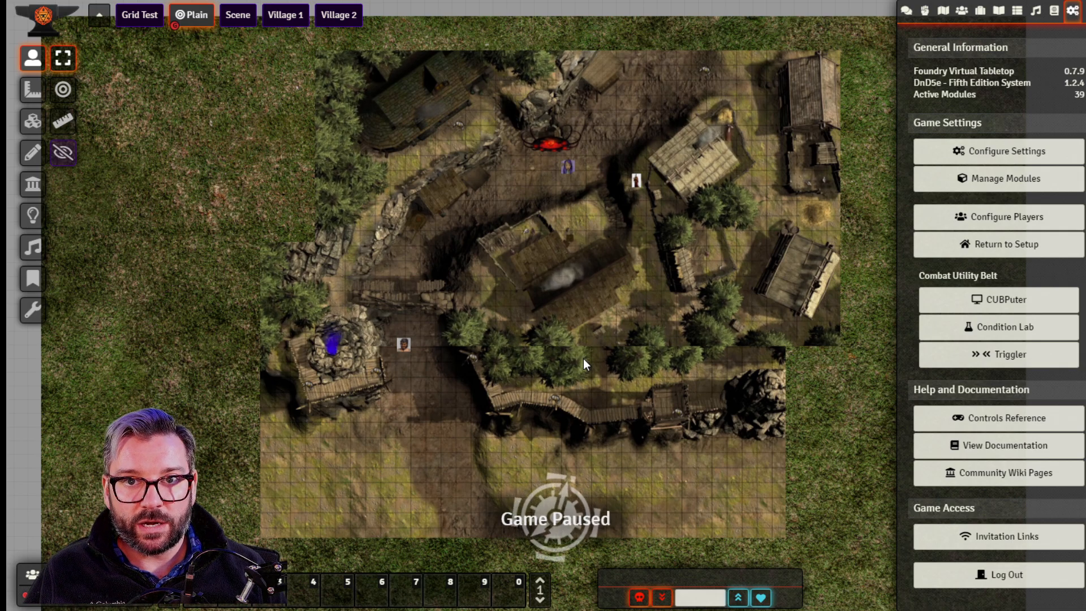
left_click(403, 345)
left_click(446, 385)
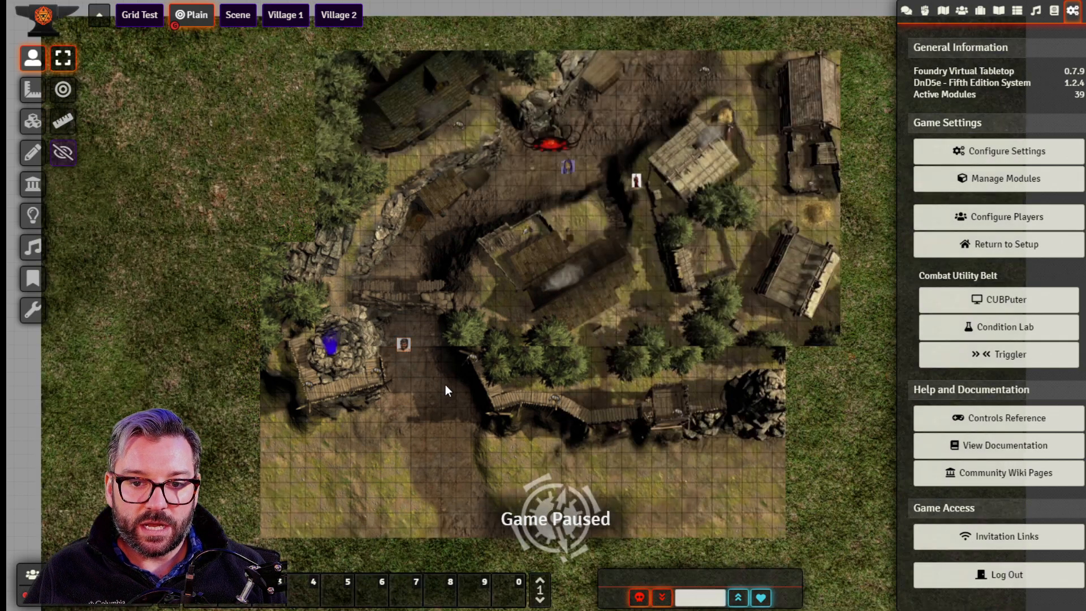
left_click(635, 180)
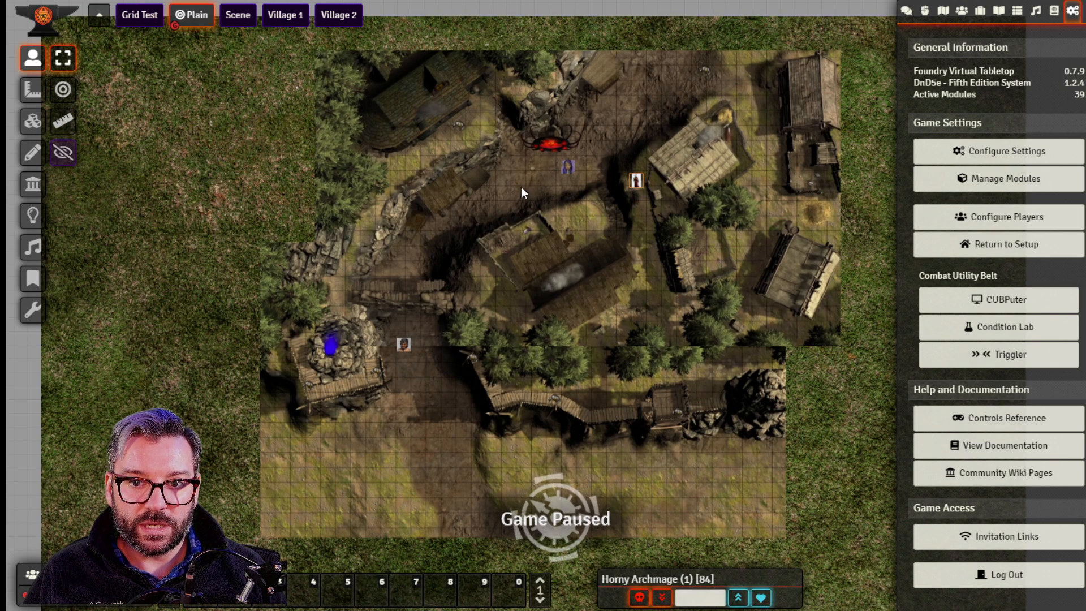
left_click(568, 170)
left_click(466, 237)
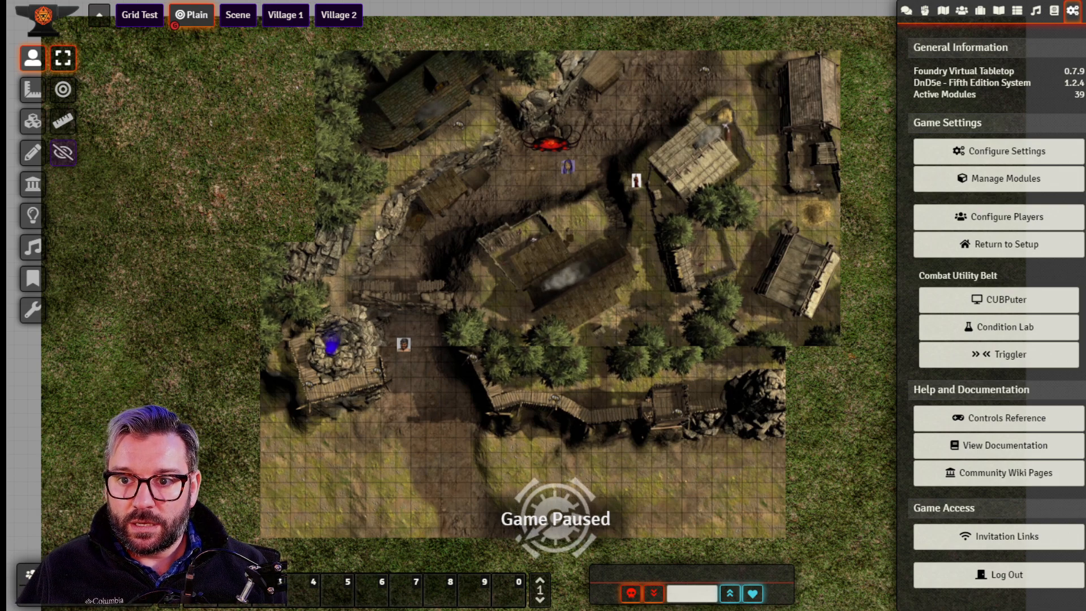
Open the Archmage sheet from the Humanoid folder under D&D Beyond Import and Monster in the actors directory.
left_click(906, 11)
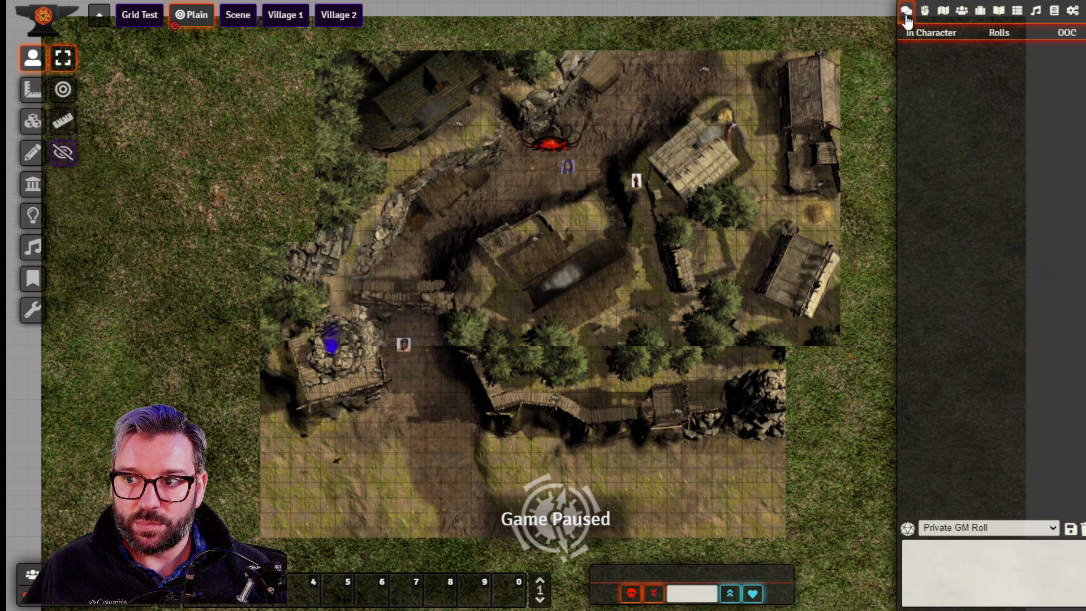
left_click(962, 10)
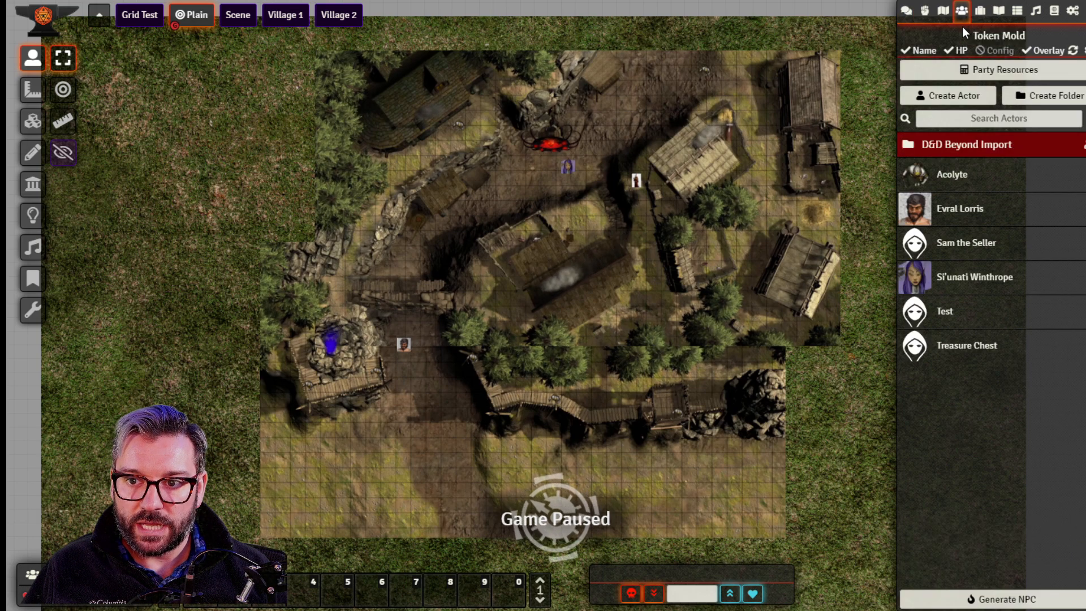
left_click(959, 148)
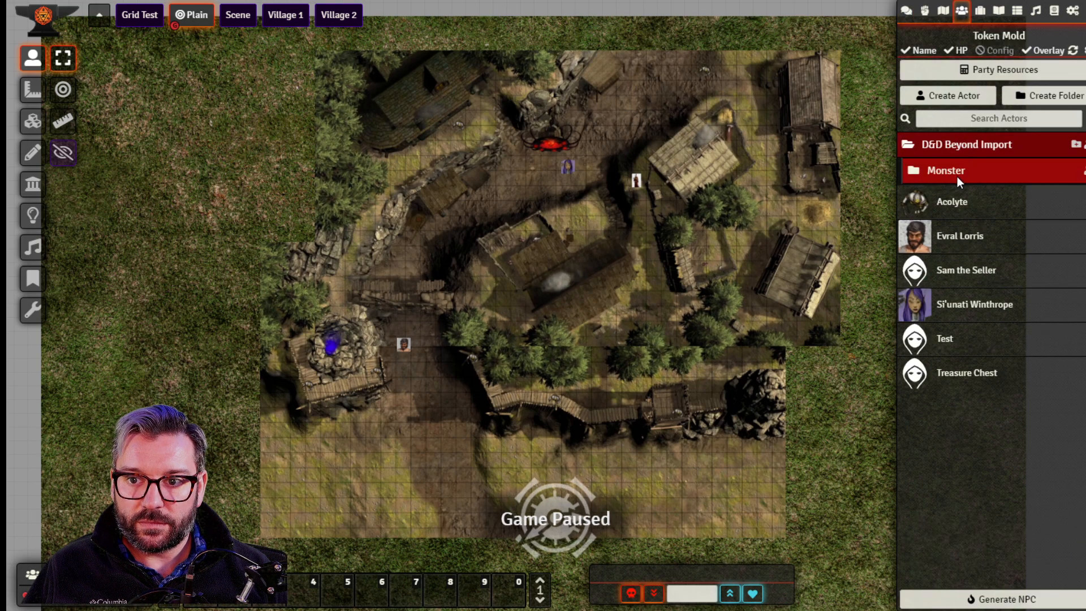
left_click(957, 176)
left_click(956, 195)
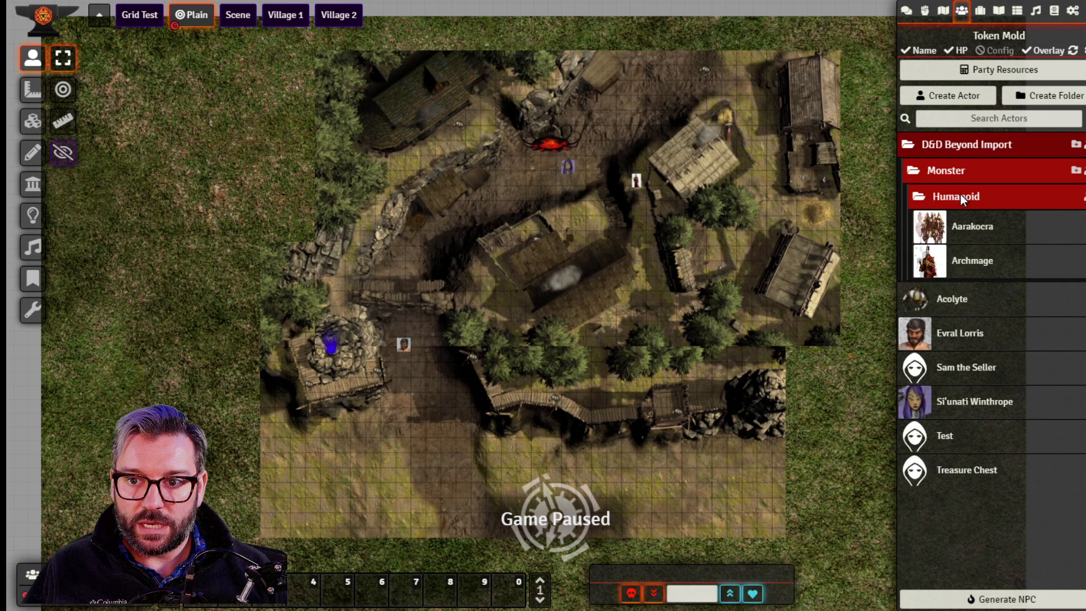
left_click(972, 261)
Set the default sheet for the Archmage's entity type to Monster Blocks and save the sheet configuration.
left_click_drag(501, 77, 423, 71)
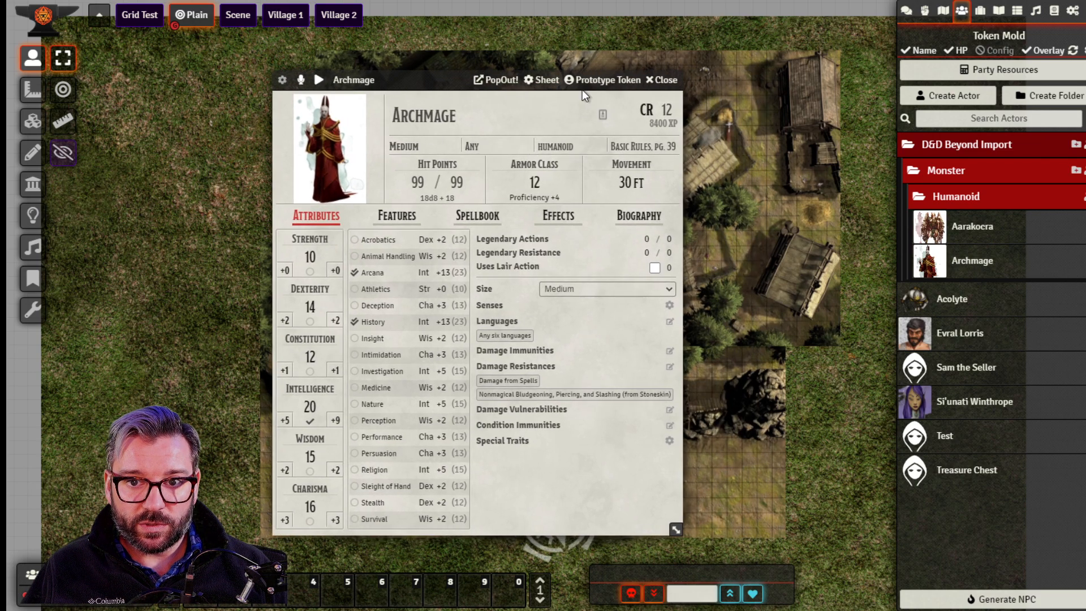
left_click(547, 81)
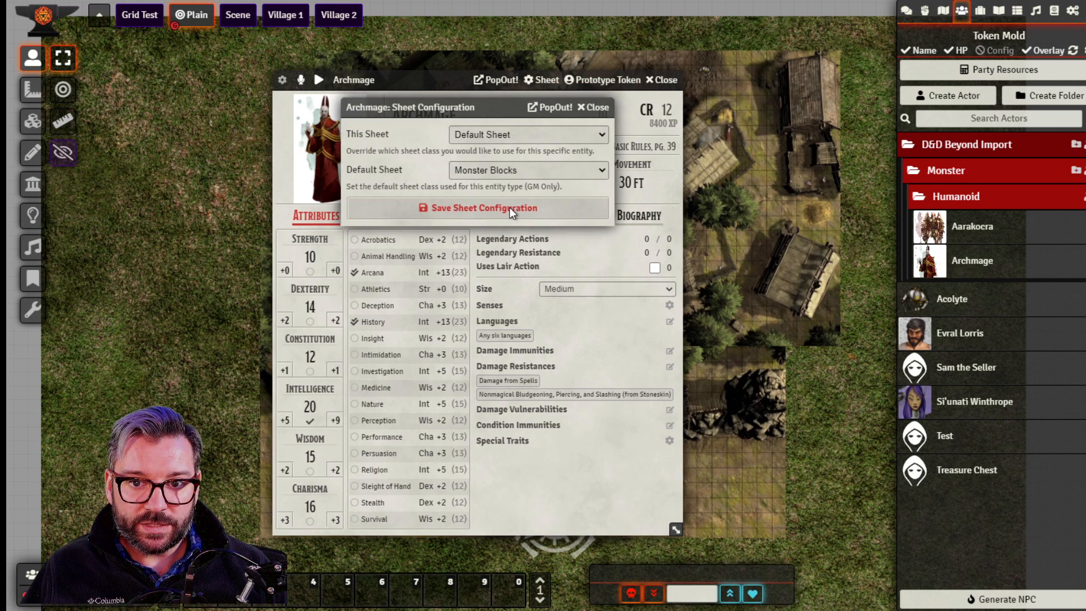
left_click(492, 208)
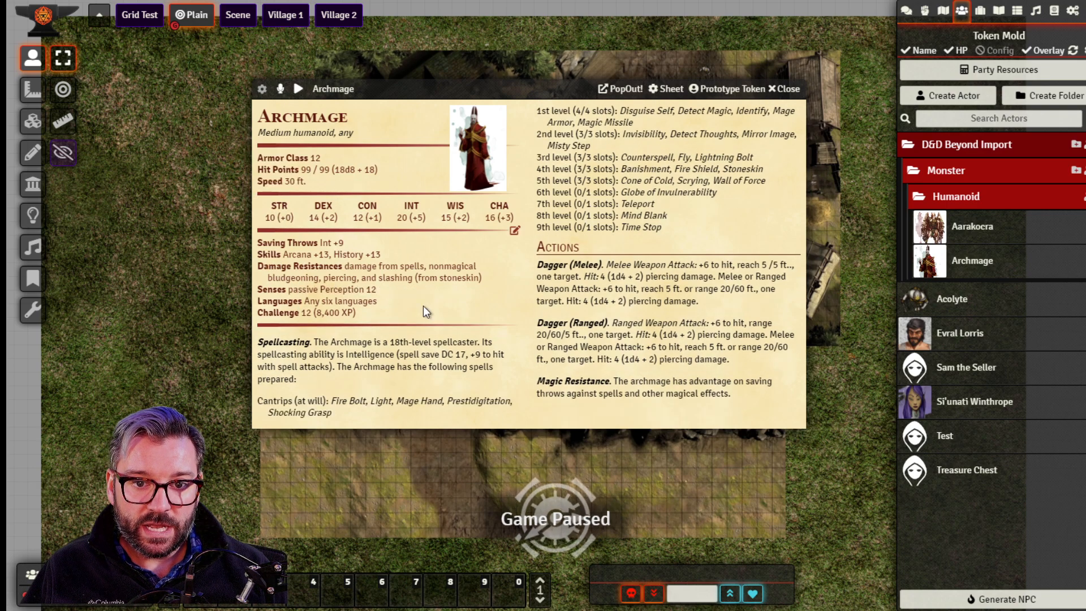
View the Counterspell usage options from the Archmage's stat block and close them without casting the spell.
mouse_move(310, 289)
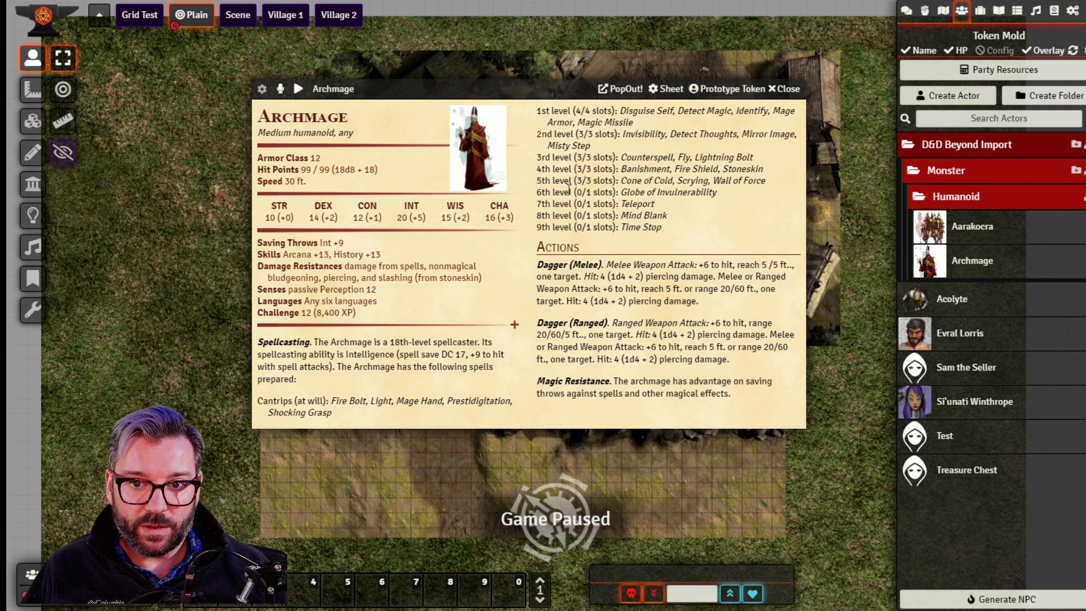
left_click(635, 160)
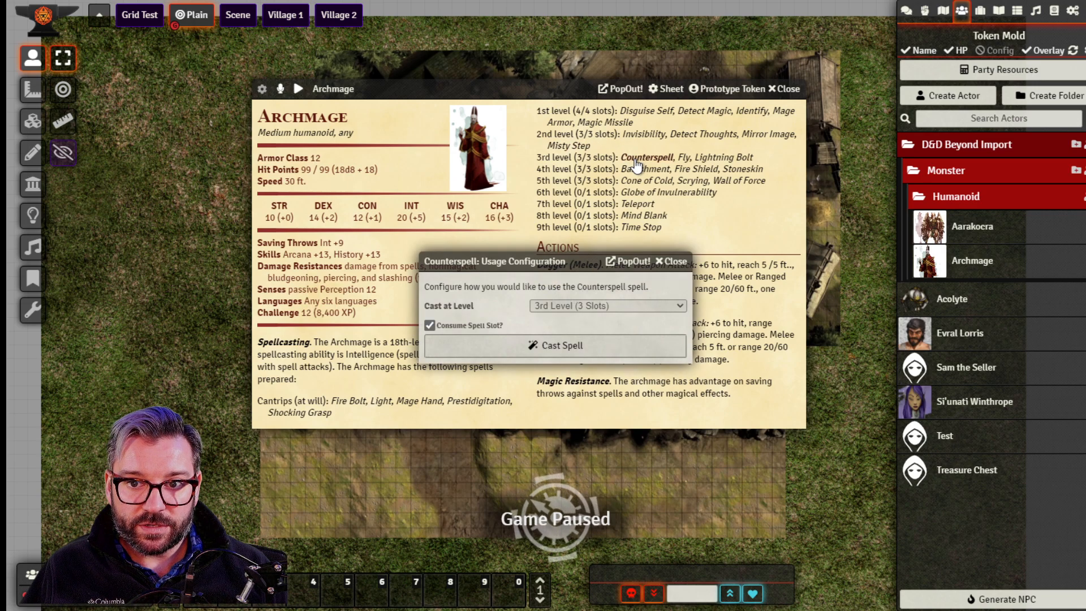
left_click(672, 260)
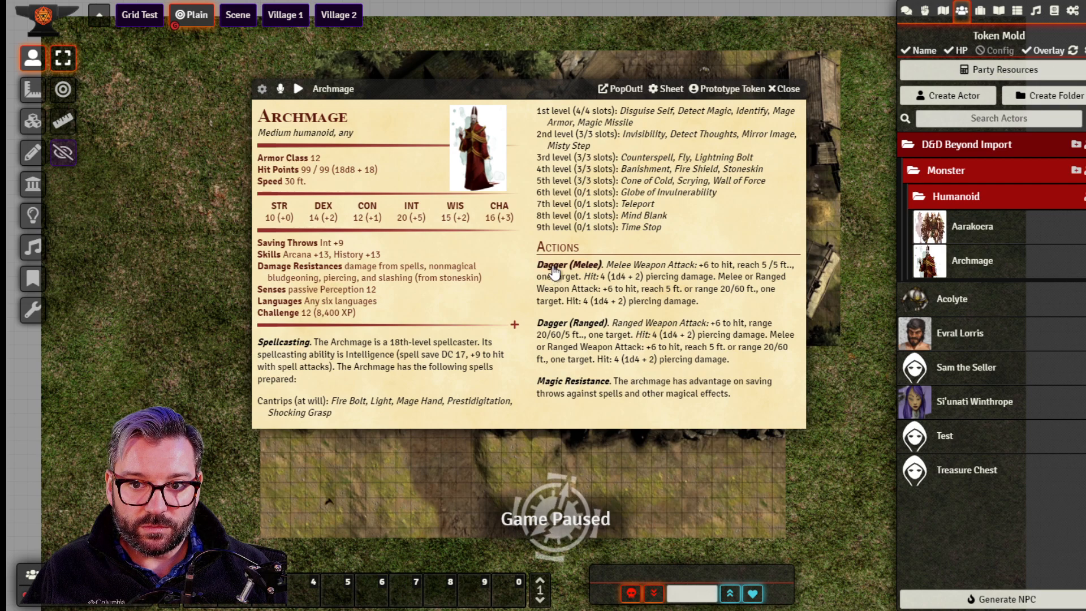
Display the Archmage's Dagger (Melee) card in the Rolls section of the chat log and reposition the stat block over the map.
left_click(912, 14)
left_click(1009, 34)
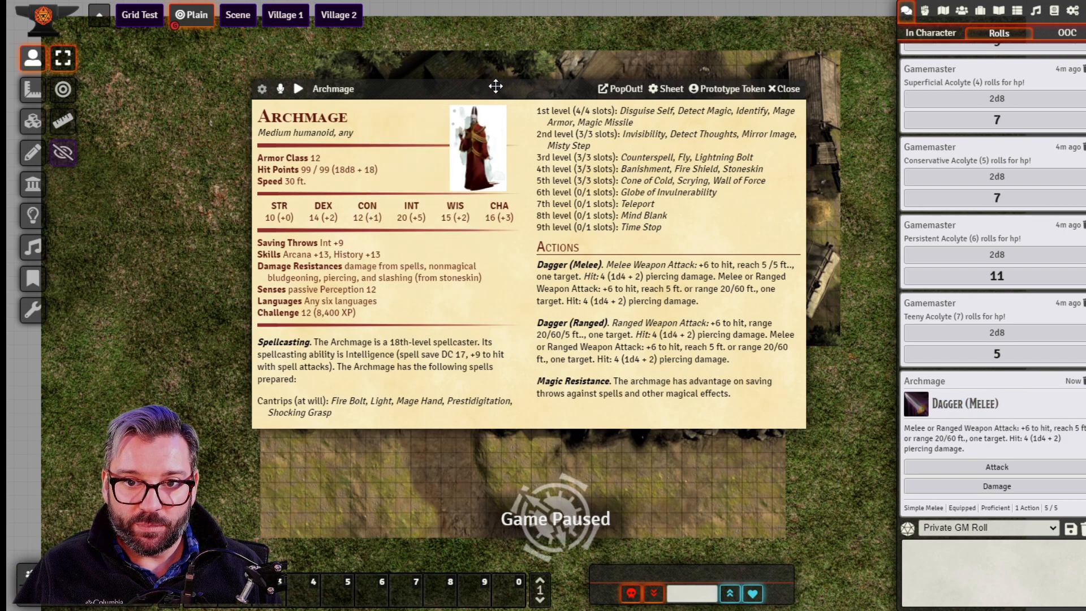
left_click_drag(510, 88, 431, 83)
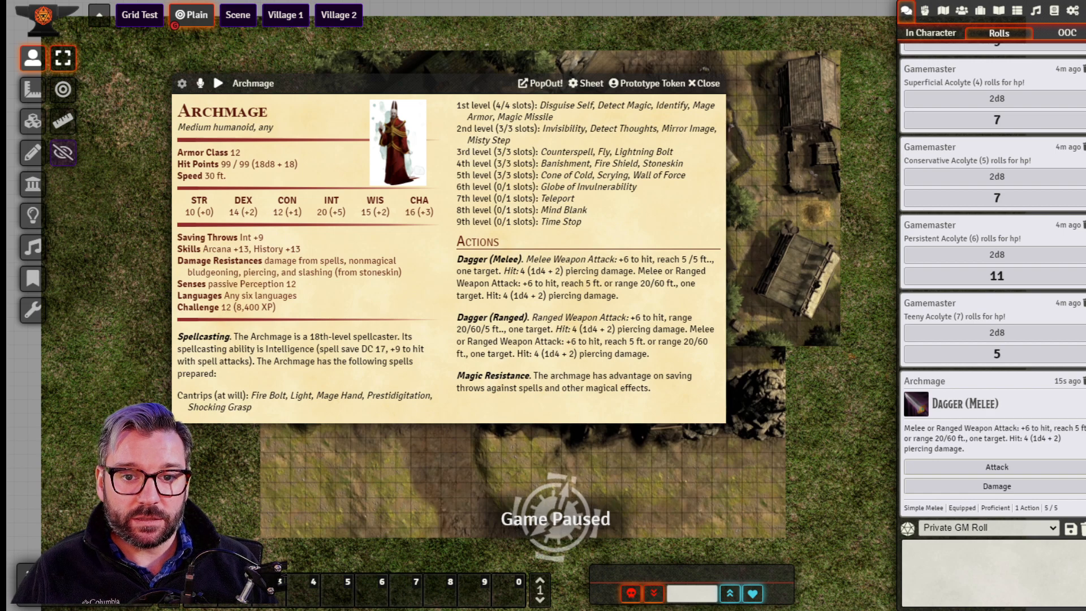
left_click_drag(482, 88, 512, 109)
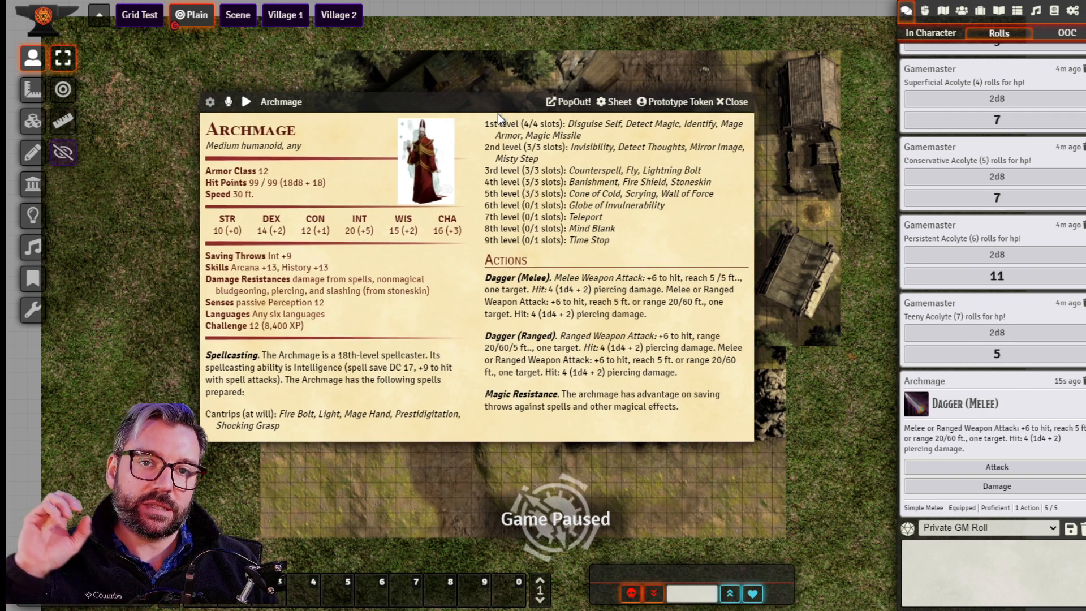
Set the default sheet for the Archmage's entity type to dnd5e.Tidy5eNPC and save the sheet configuration.
left_click(620, 104)
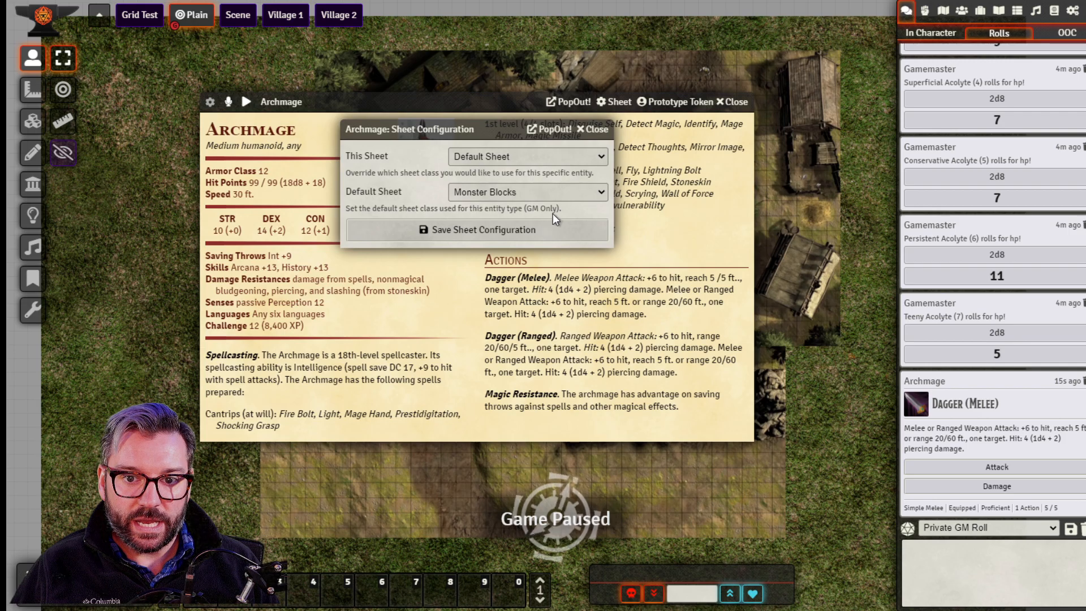
left_click(552, 192)
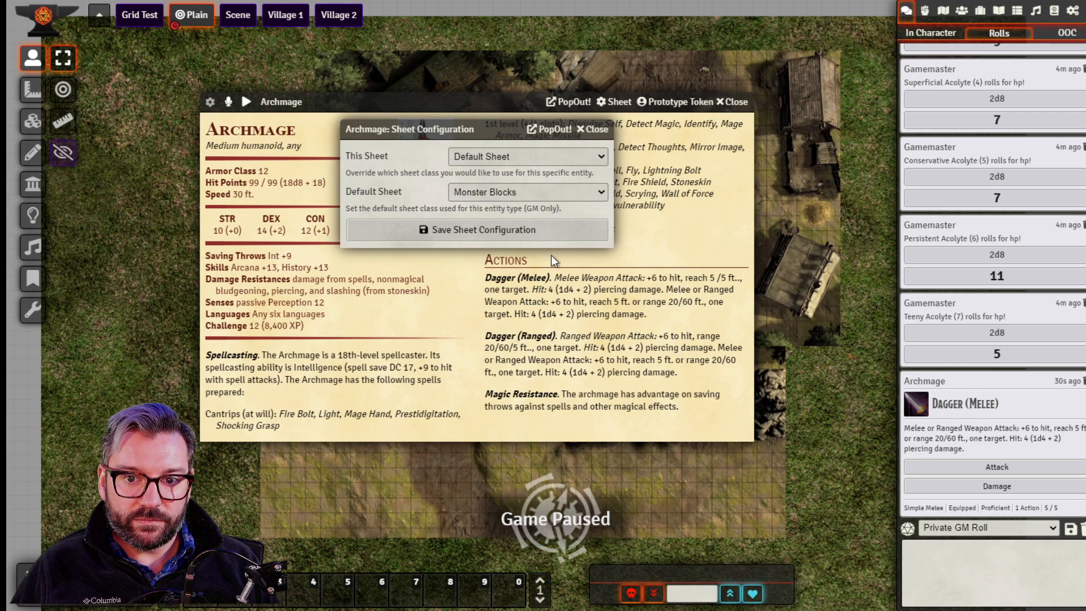
left_click(553, 245)
left_click(490, 232)
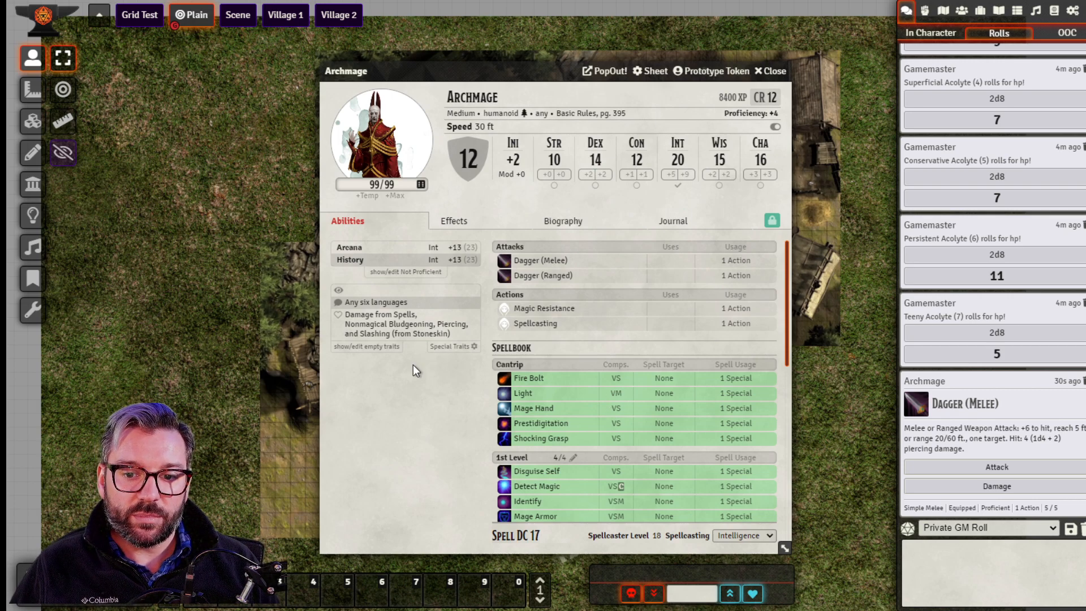
Switch the Archmage's default sheet back to Monster Blocks, save the configuration, and reposition the stat block higher over the map.
left_click(639, 72)
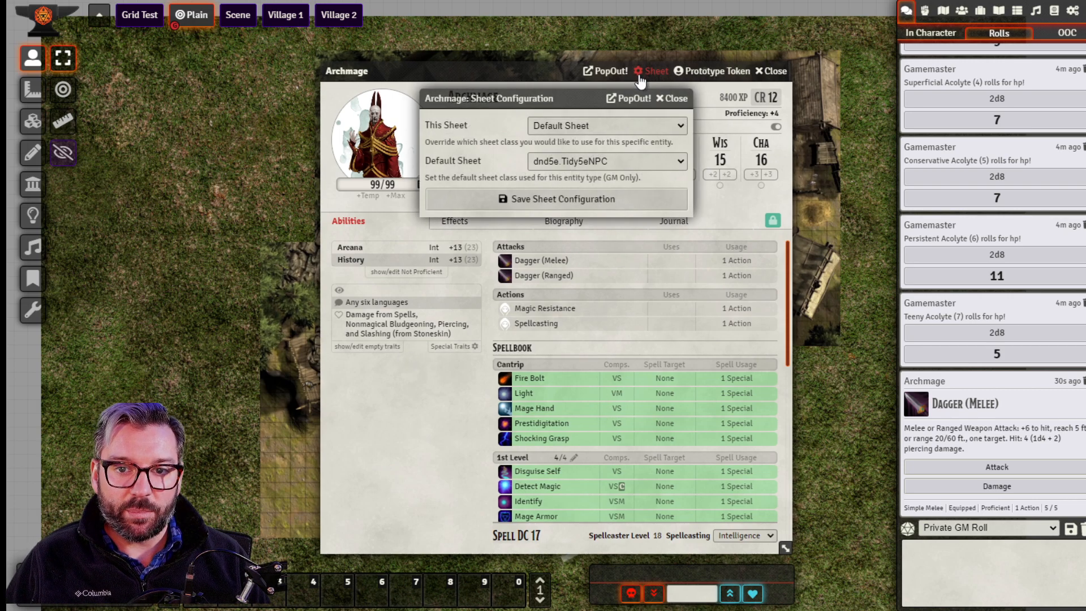
left_click(573, 199)
left_click(565, 205)
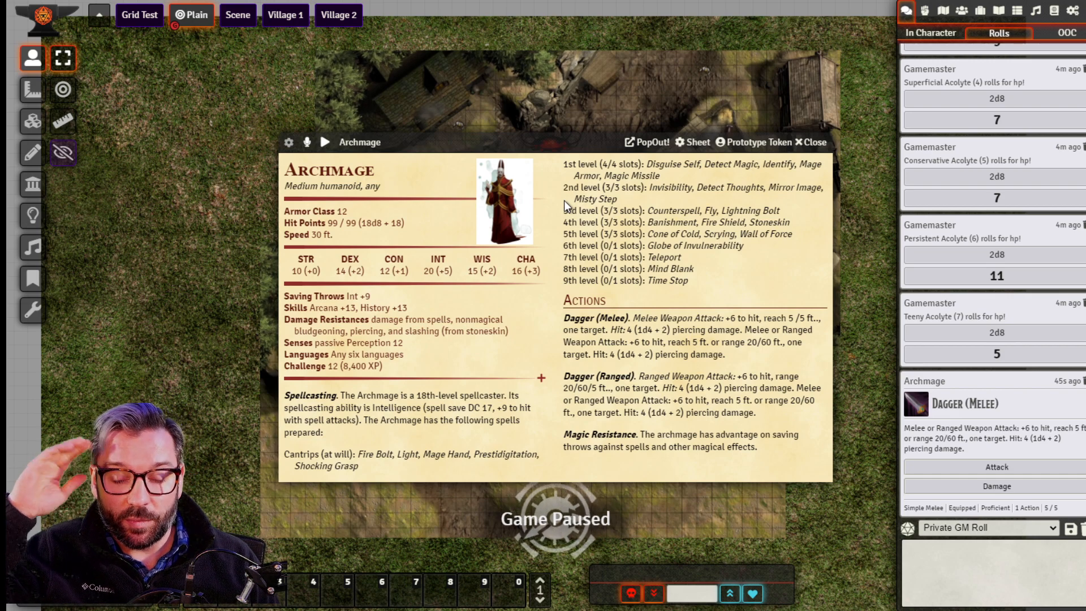
left_click_drag(539, 133, 477, 95)
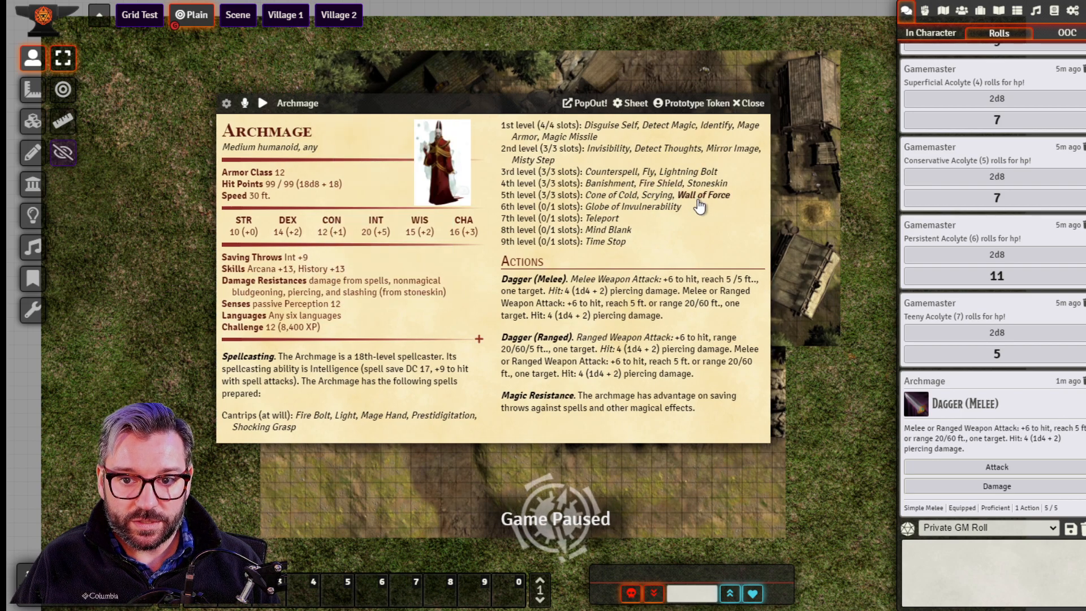
View the Archmage's Constitution ability check and a skill check without rolling either, and close the stat block.
left_click(332, 228)
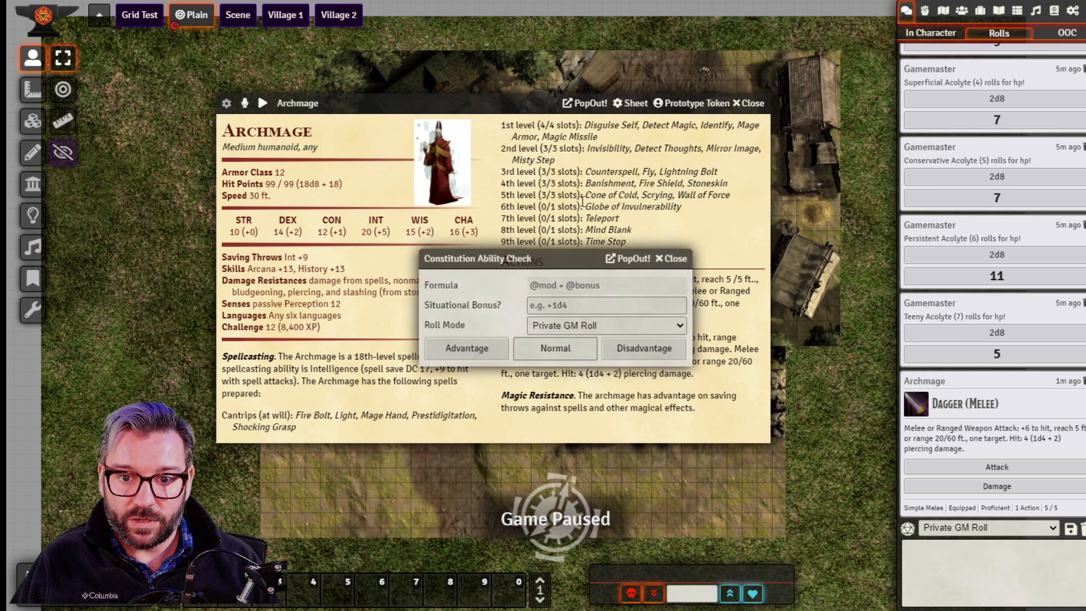
left_click(674, 260)
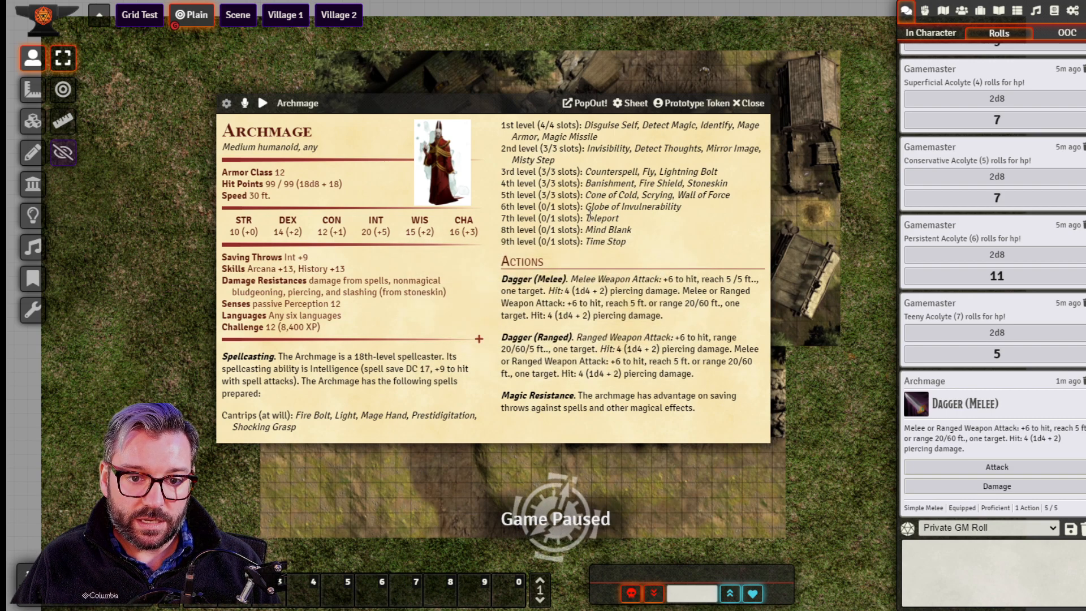
left_click(308, 273)
left_click(675, 259)
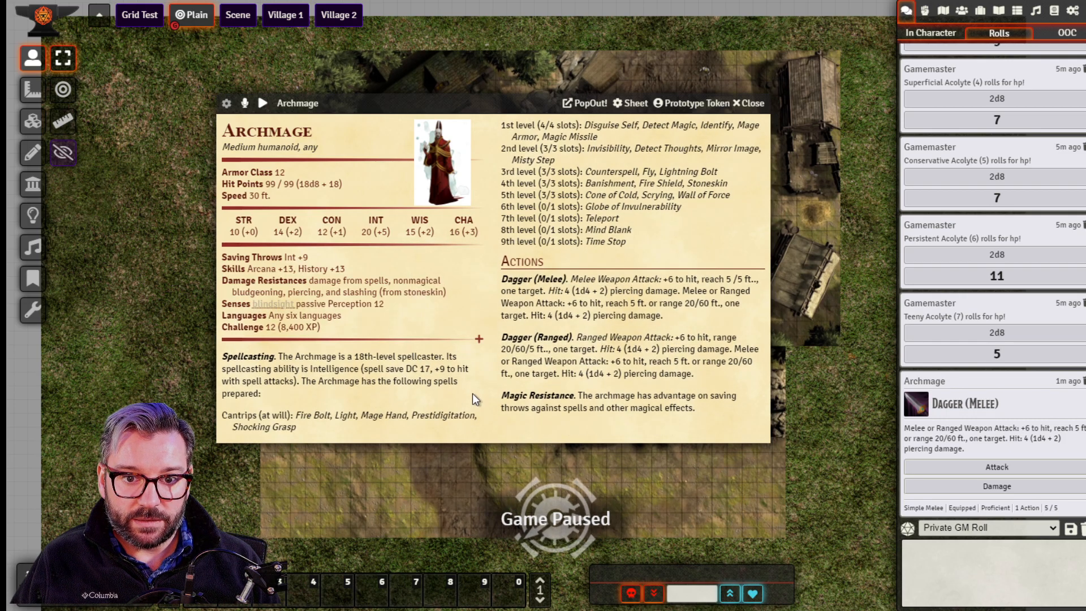
left_click(755, 103)
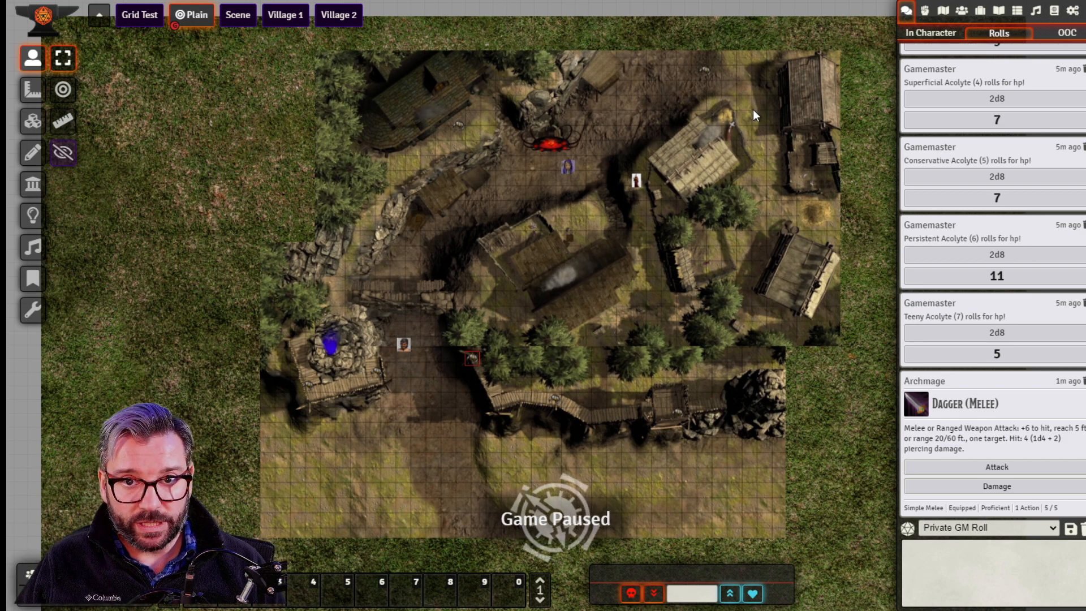
Flush all messages from the chat log and check the In Character and Rolls logs.
left_click(1083, 529)
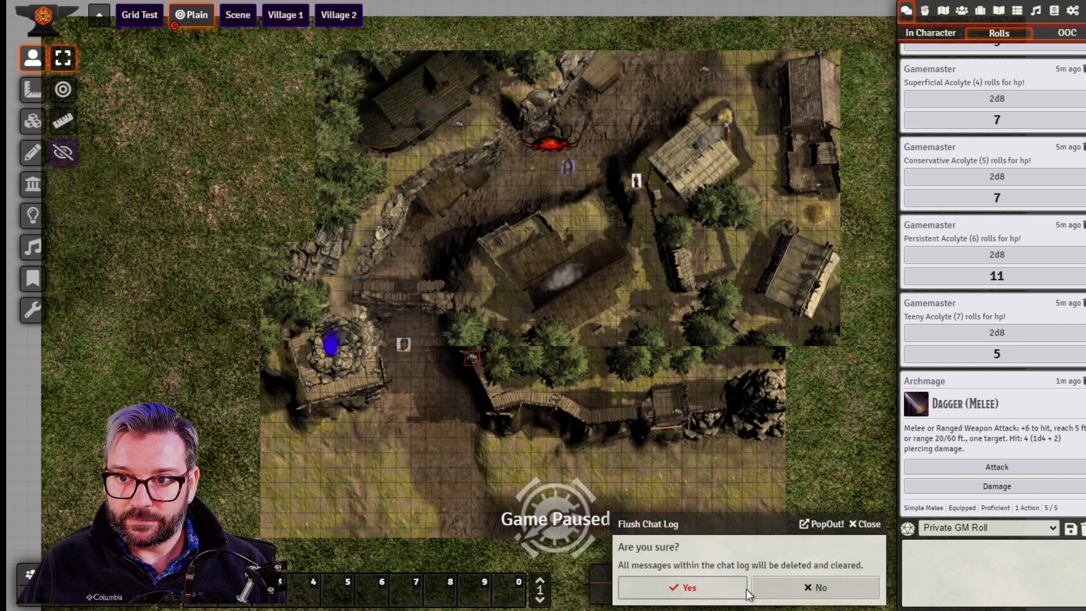
left_click(673, 582)
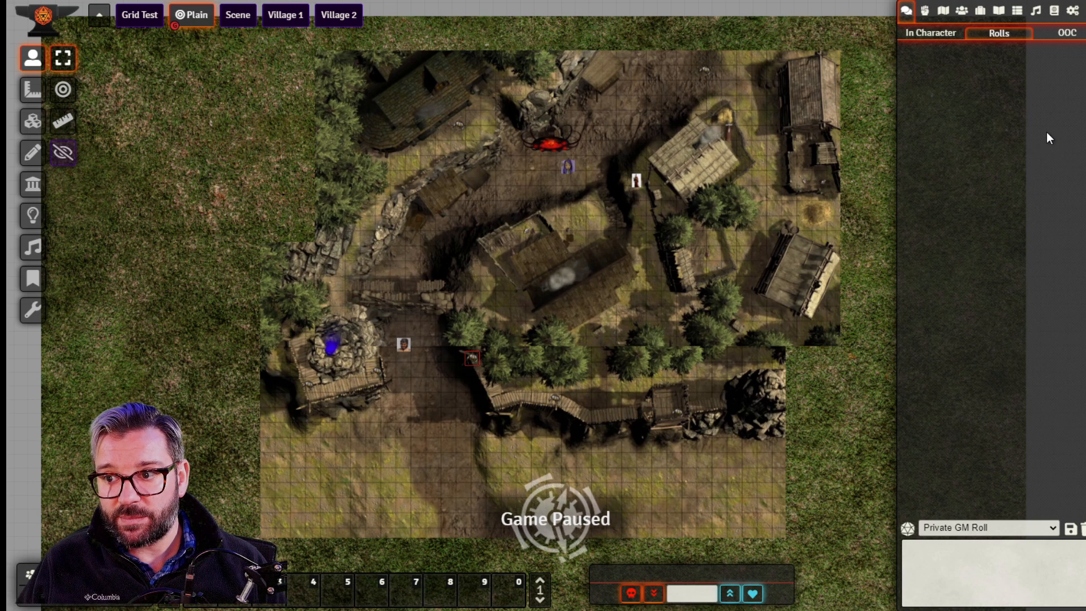
left_click(932, 32)
left_click(999, 34)
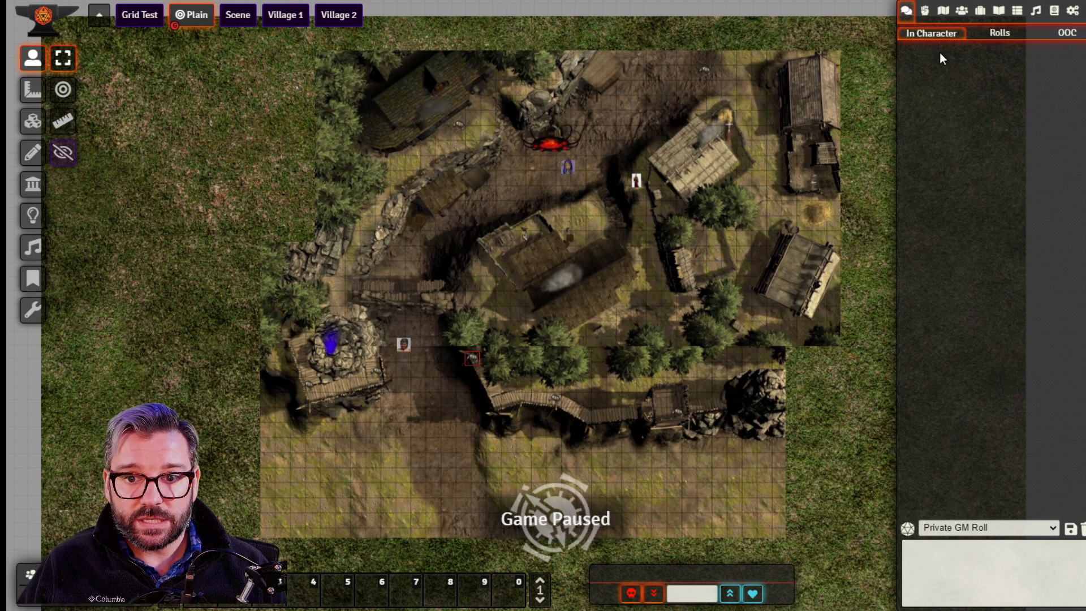
Place an Acolyte token on the map from the actors directory and display its hit point roll in the Rolls log.
left_click(961, 10)
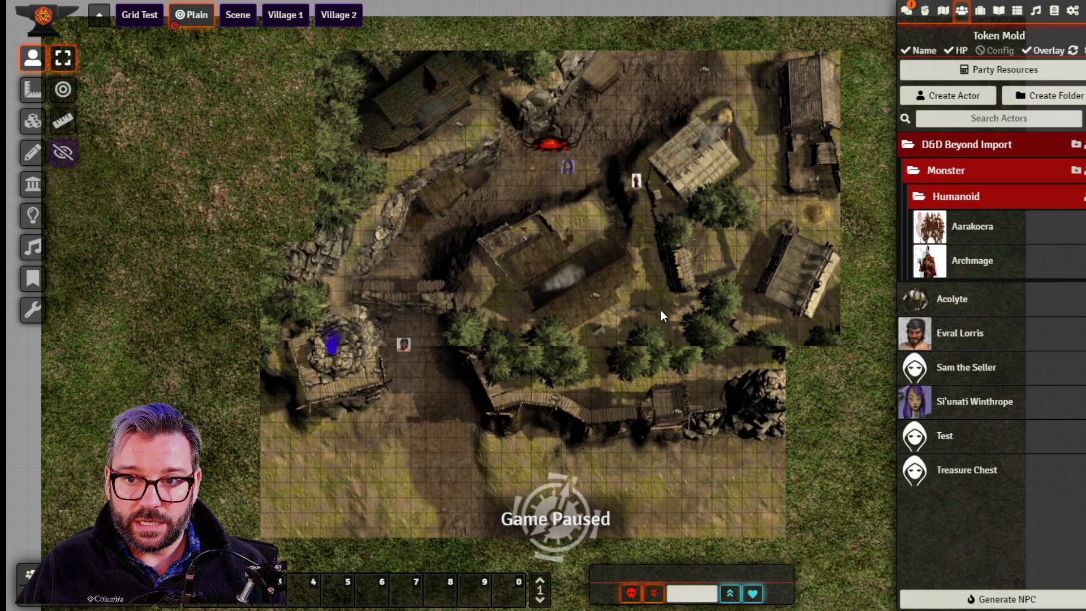
left_click(908, 12)
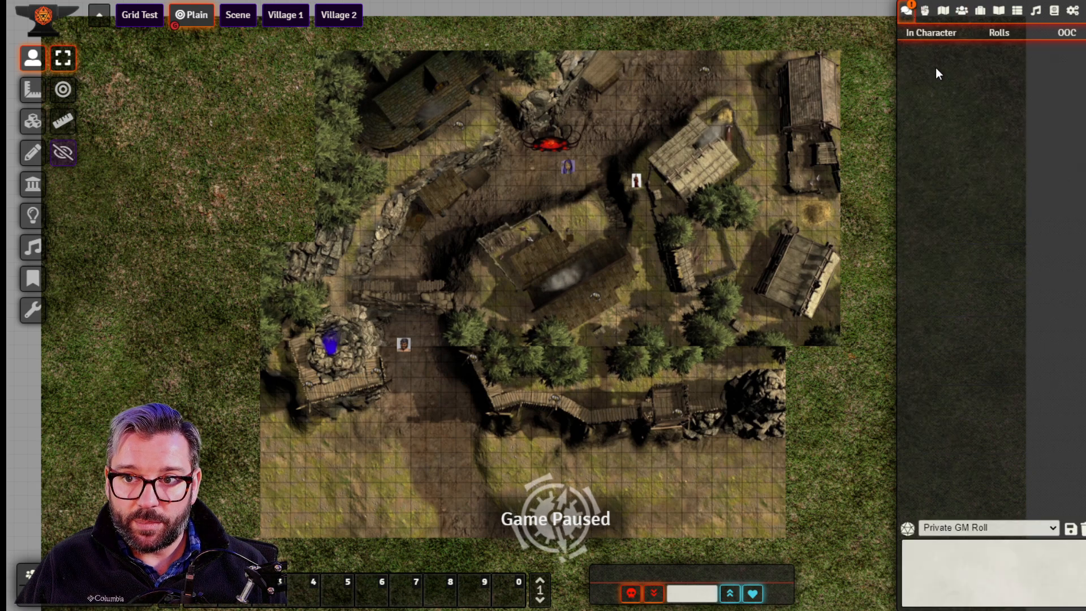
left_click(995, 33)
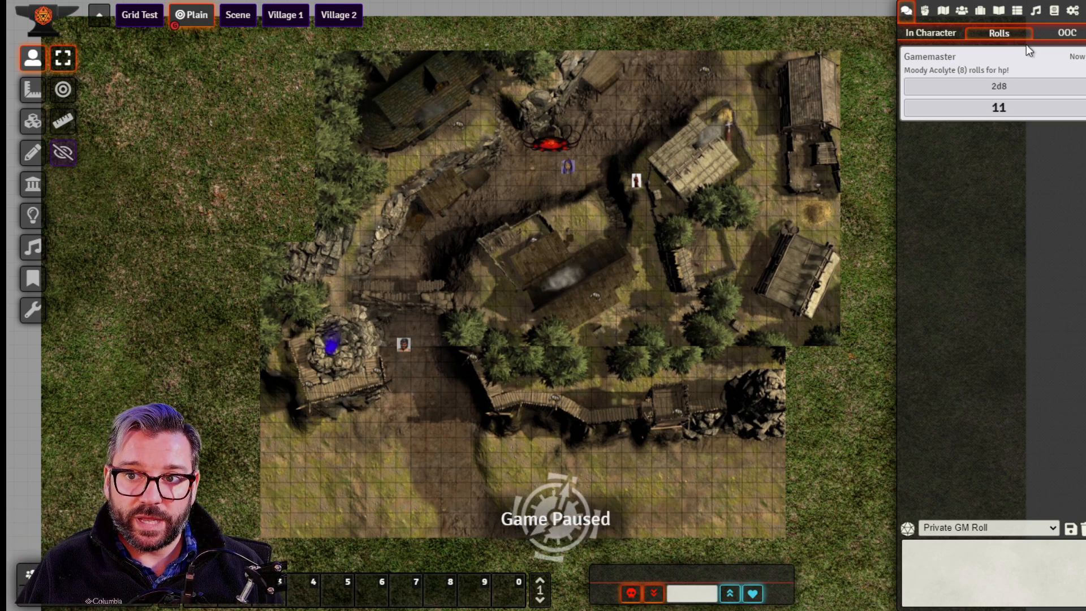
Look through the chat logs and send the out-of-character message "/ooc hello" from the In Character log.
left_click(958, 36)
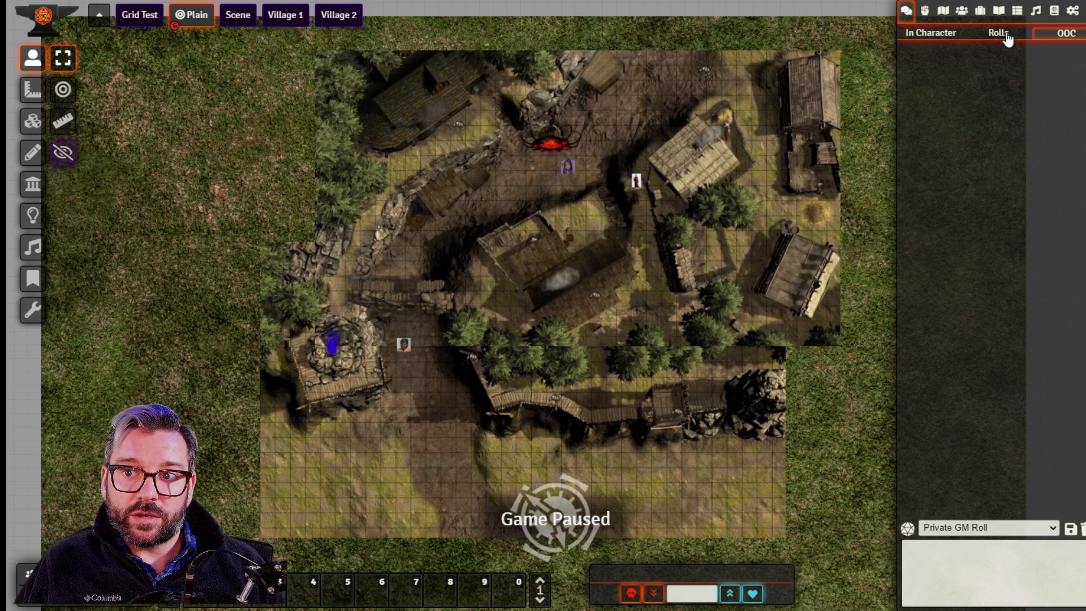
left_click(1044, 42)
left_click(950, 38)
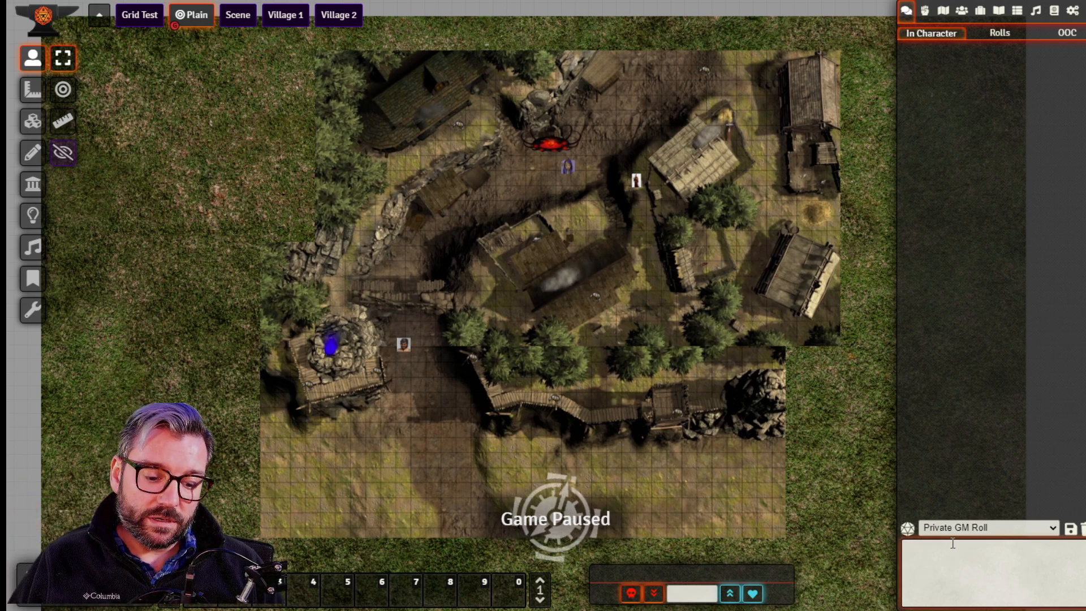
type("oo")
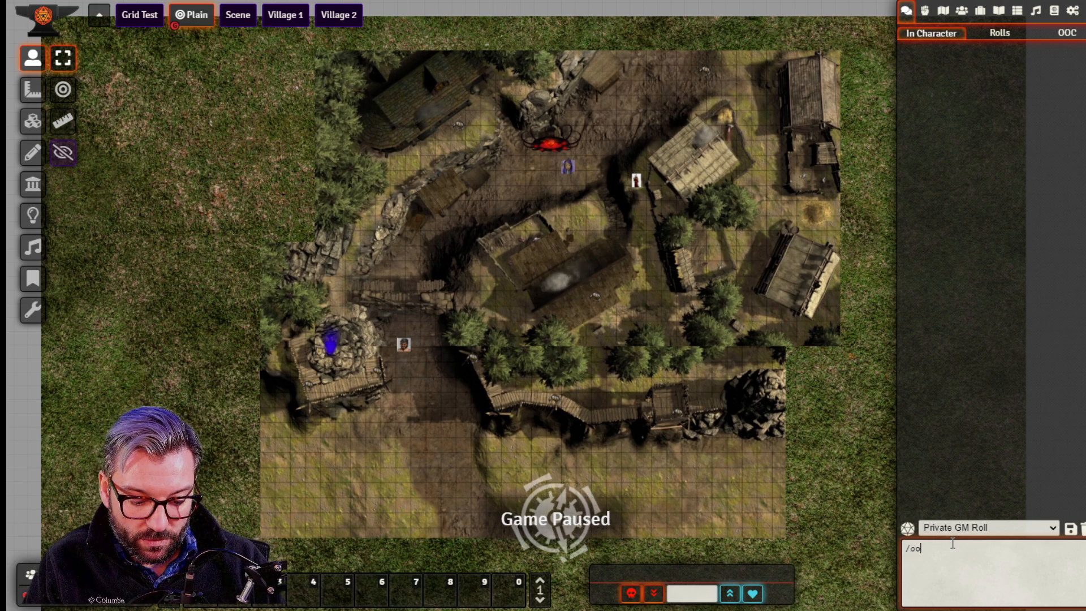
type("c heel")
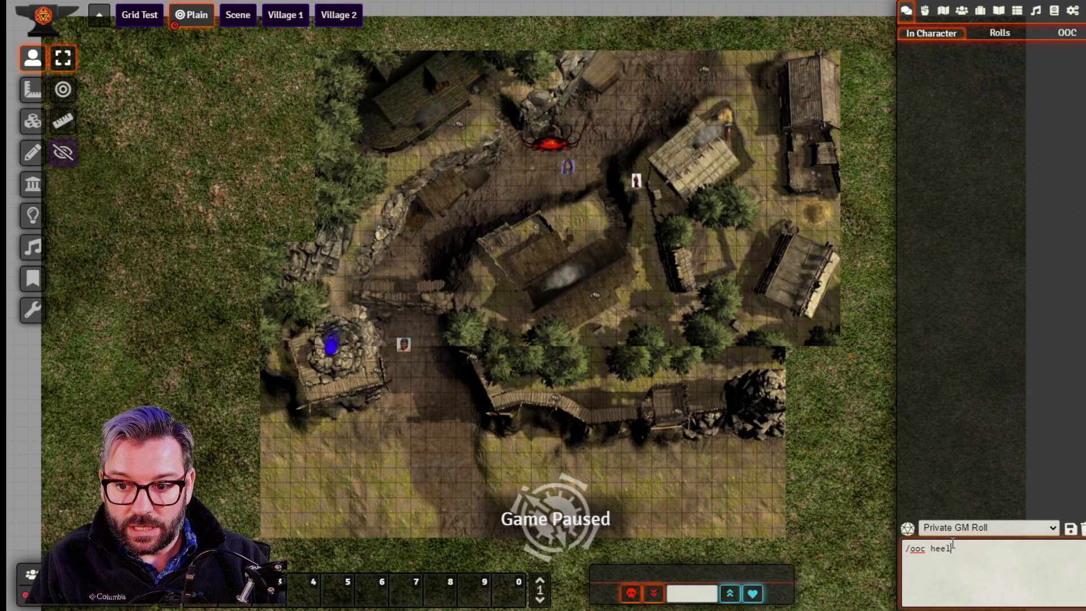
type("llo")
key("Return")
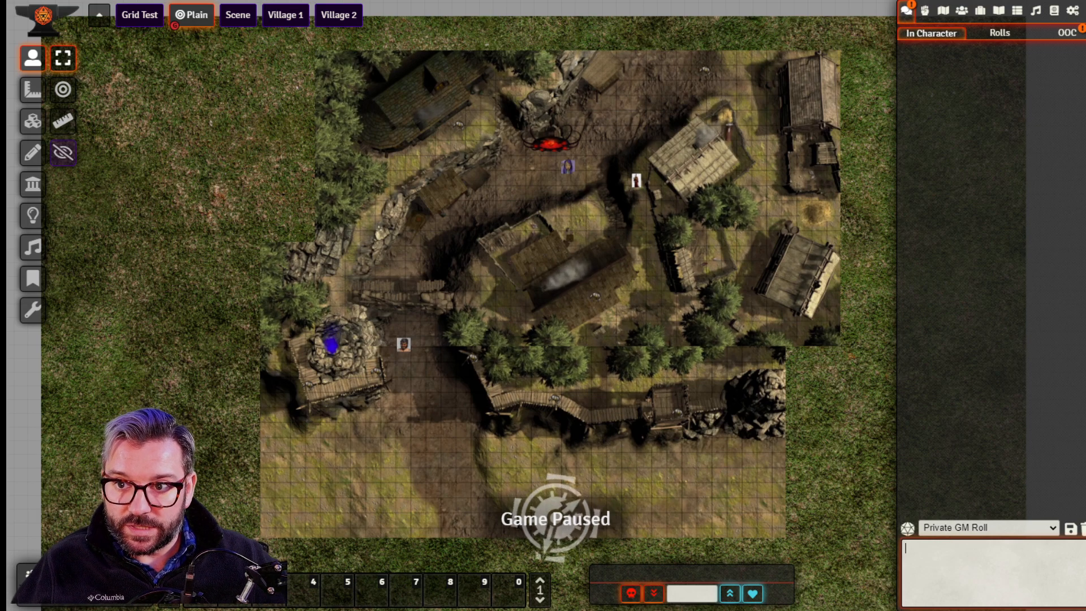
View the hello message in the OOC log and compare it with the In Character and Rolls logs.
left_click(1066, 32)
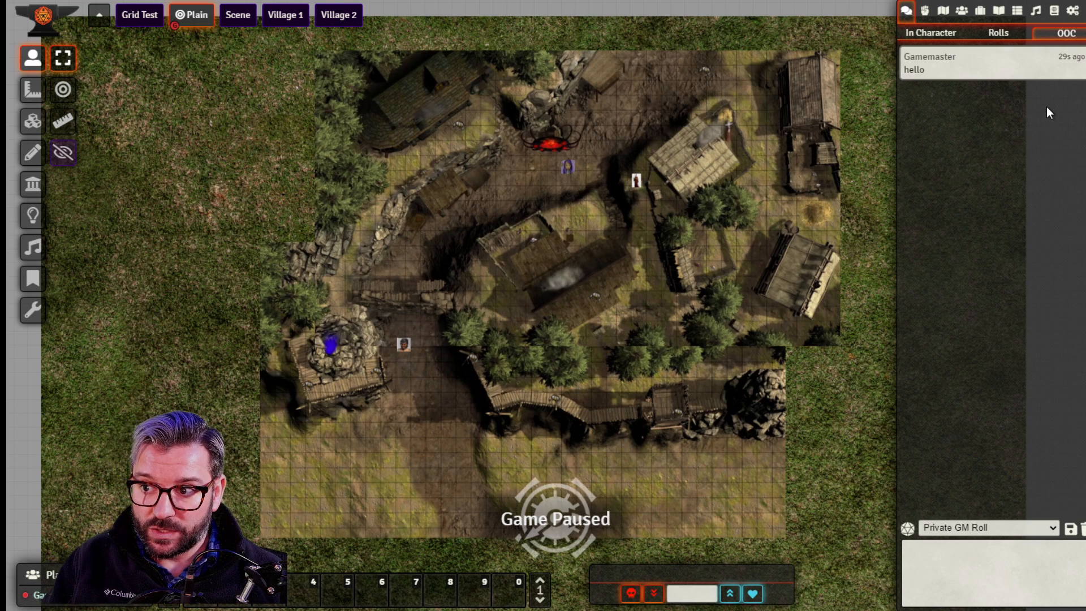
left_click(951, 35)
left_click(991, 34)
left_click(1062, 34)
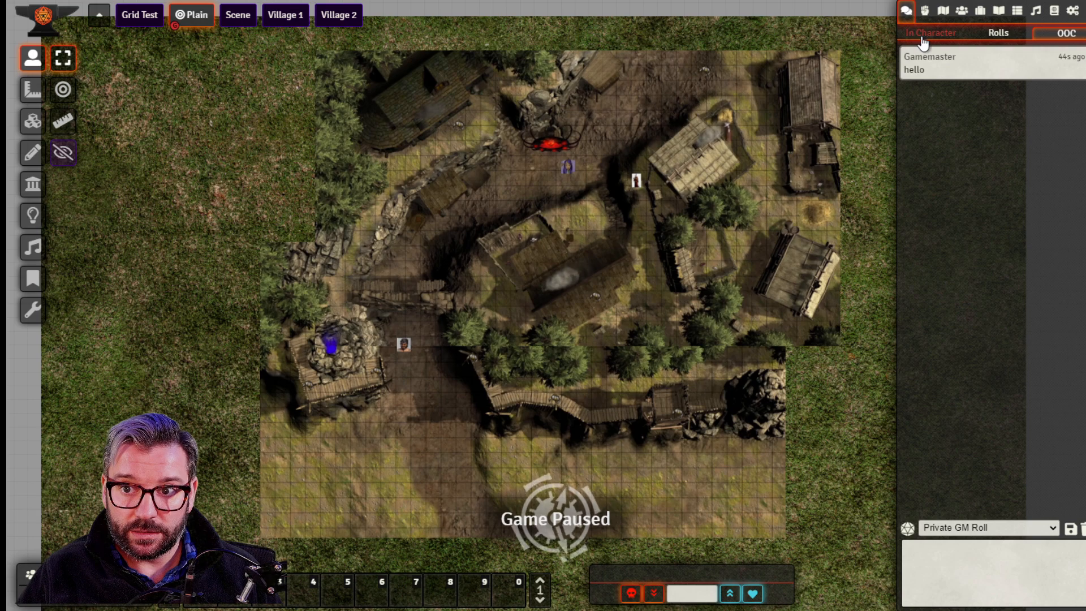
left_click(925, 35)
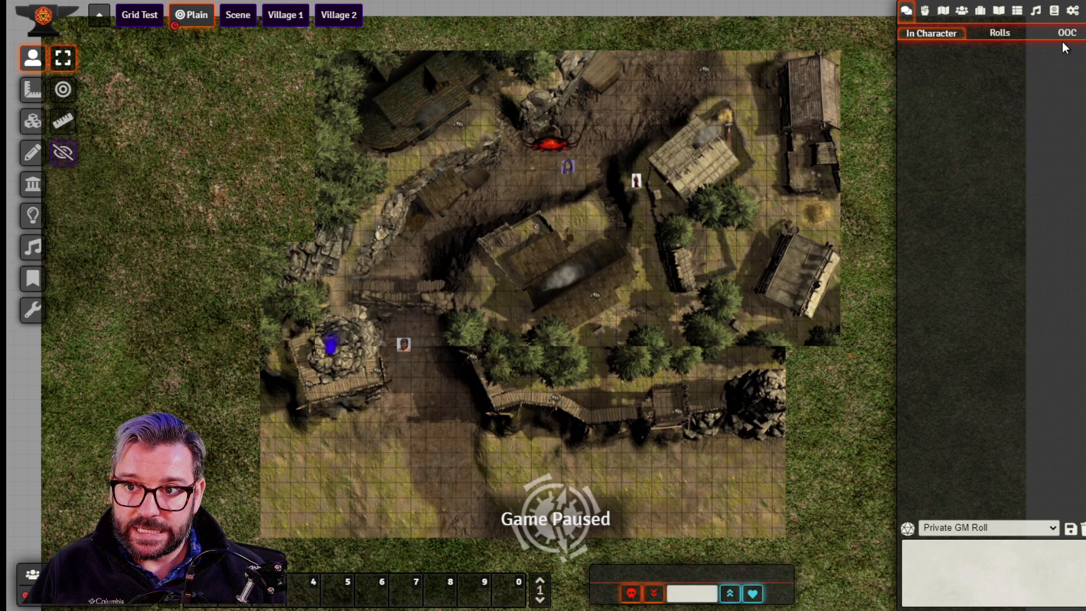
Examine the Monster Blocks module settings in the game configuration, from Generated Attack Descriptions to Font Size, and collapse the section.
left_click(1073, 10)
left_click(1001, 151)
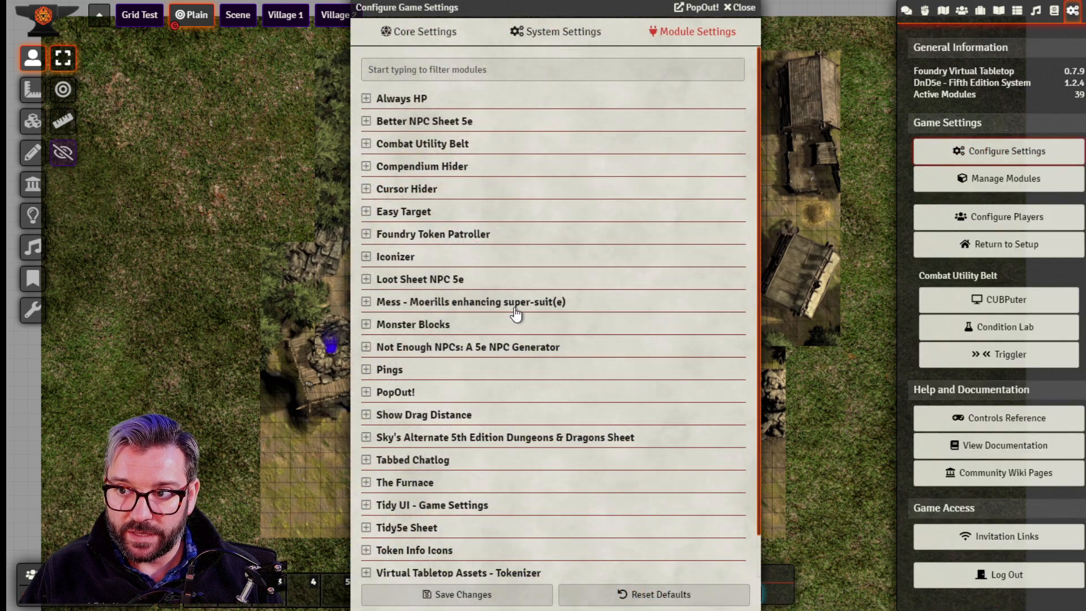
scroll(523, 357, "down", 1)
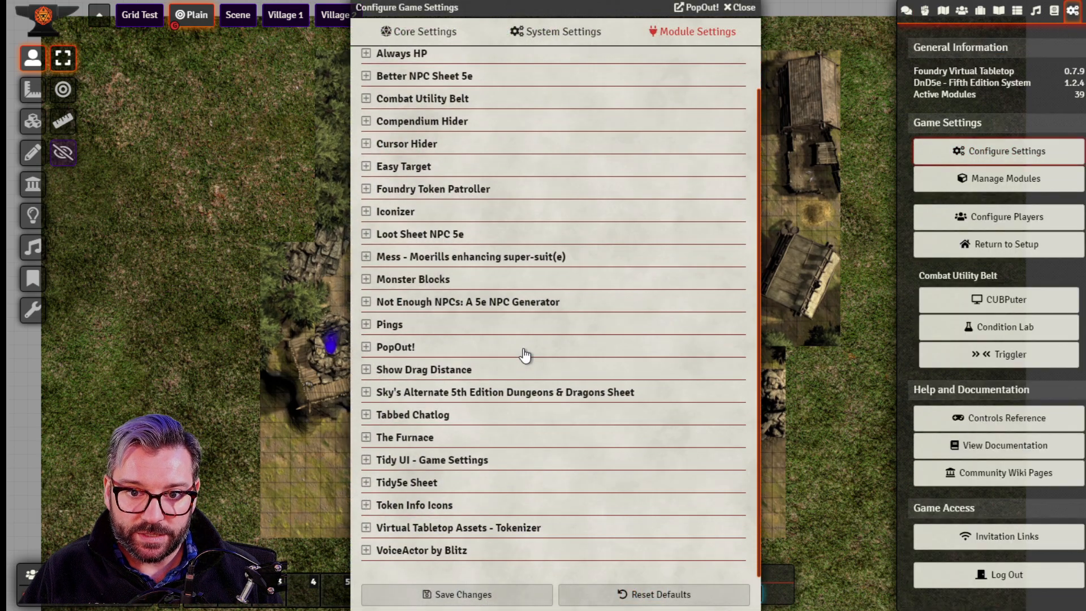
left_click(366, 279)
scroll(513, 320, "down", 2)
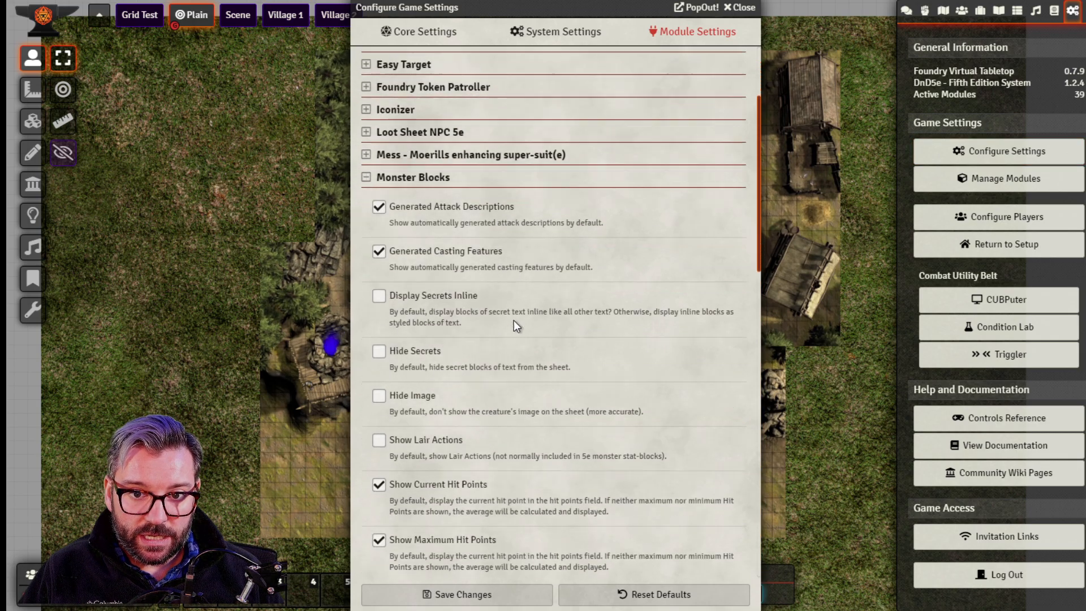
scroll(513, 320, "down", 1)
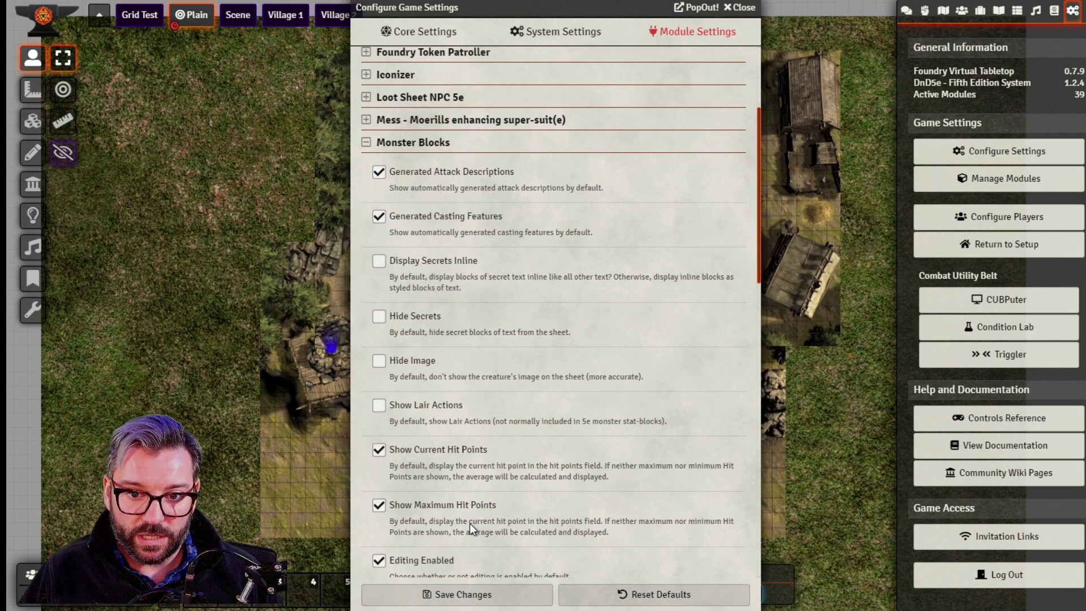
scroll(543, 530, "down", 2)
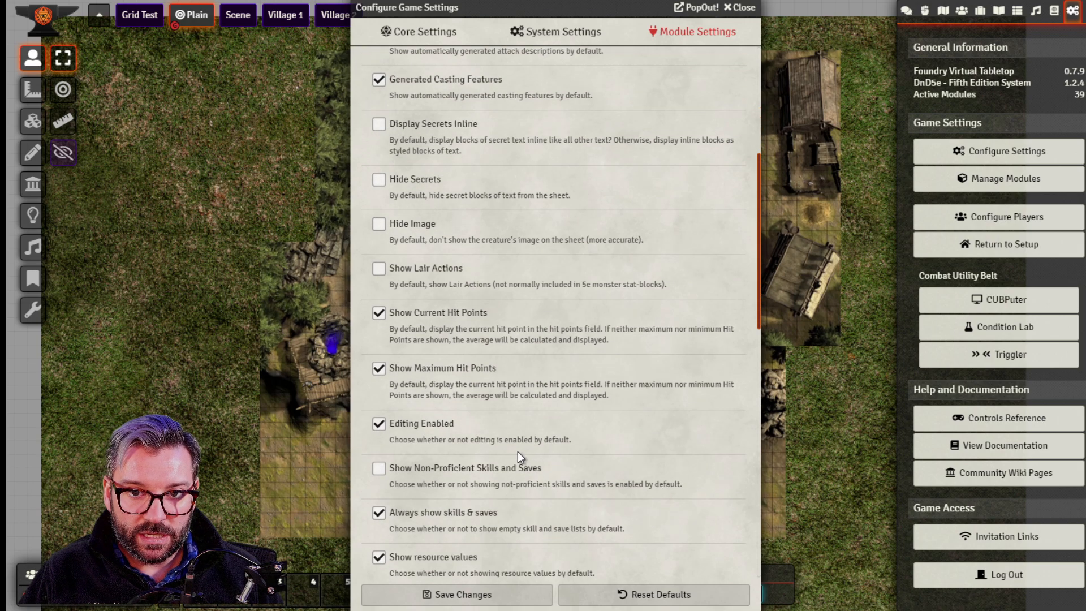
scroll(517, 451, "down", 2)
scroll(517, 451, "down", 4)
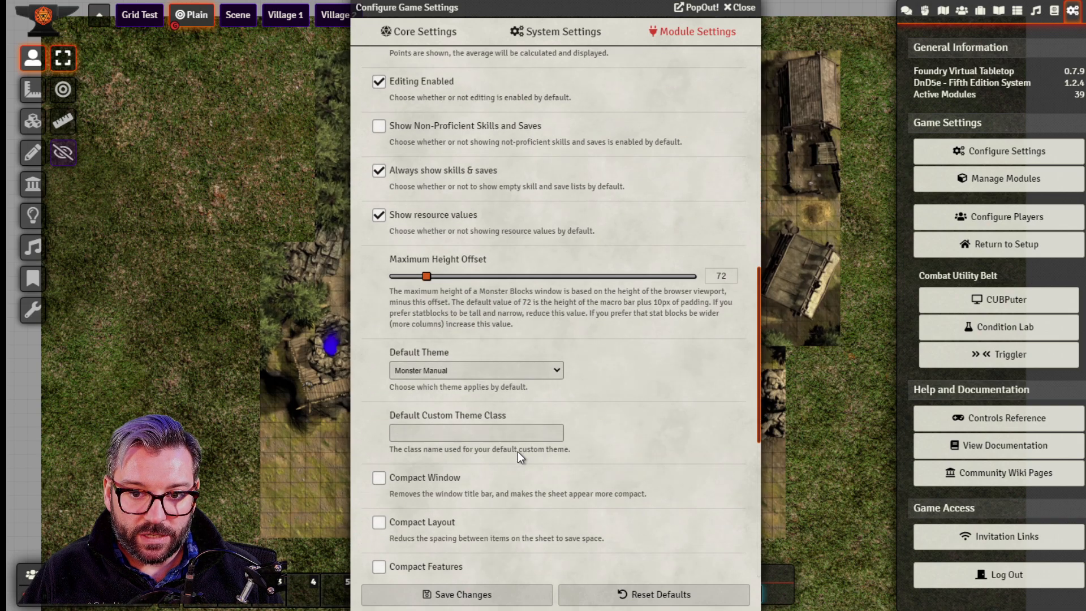
scroll(592, 431, "down", 4)
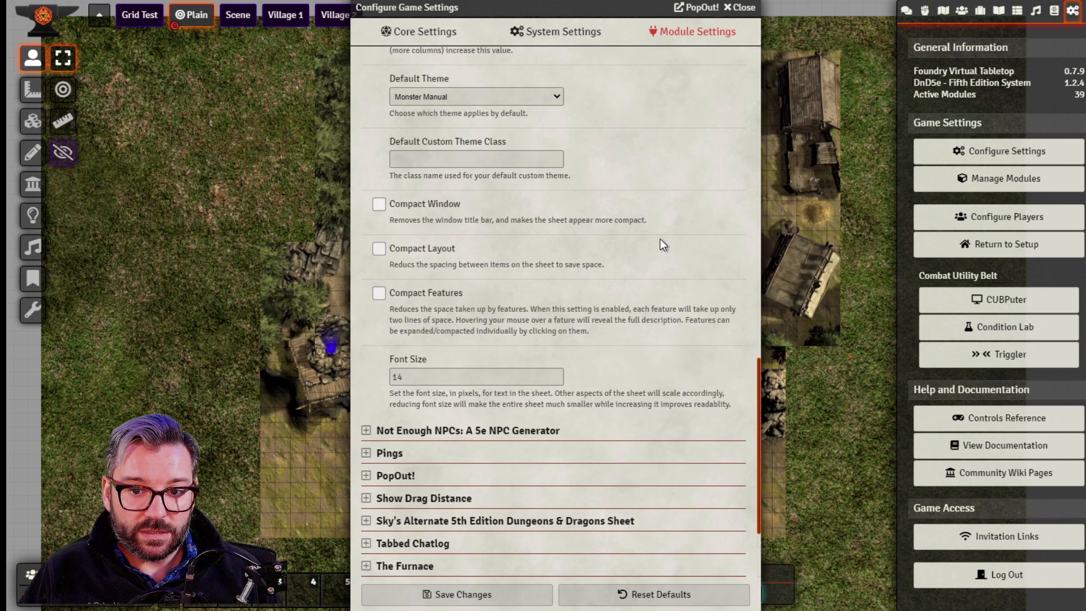
scroll(582, 467, "up", 1)
scroll(579, 465, "up", 10)
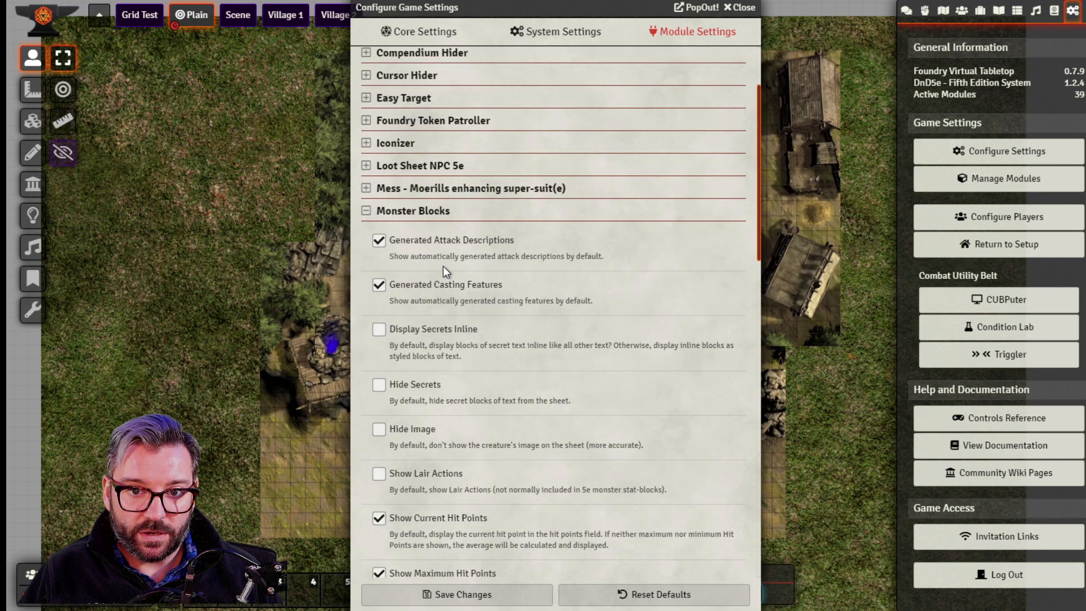
left_click(390, 213)
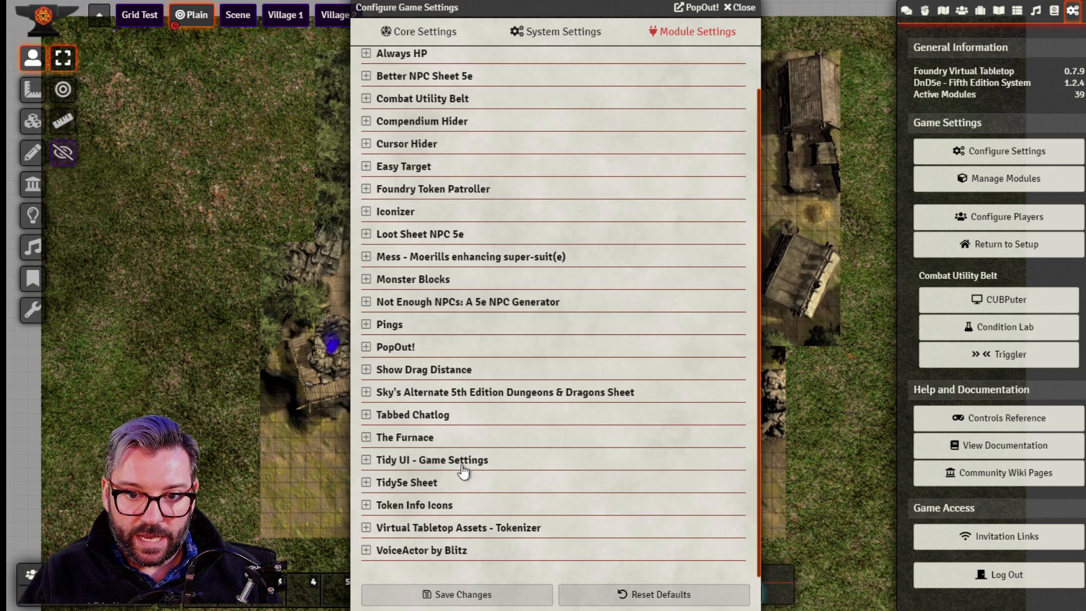
Examine the Tabbed Chatlog module settings for Discord webhooks, OOC chat conversion and the stream view.
left_click(367, 417)
scroll(367, 416, "down", 1)
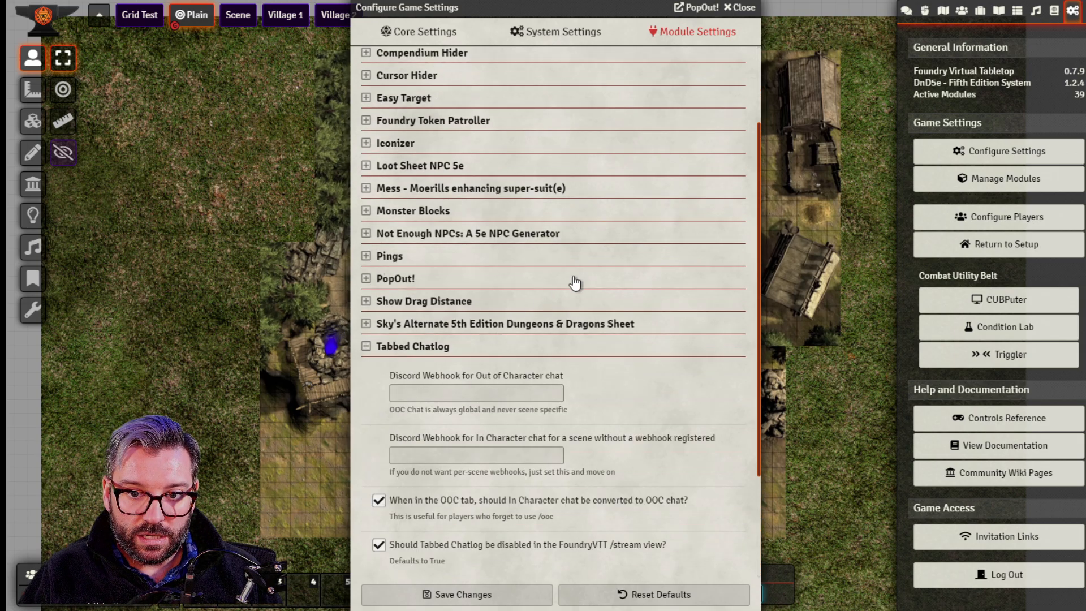
scroll(620, 340, "down", 3)
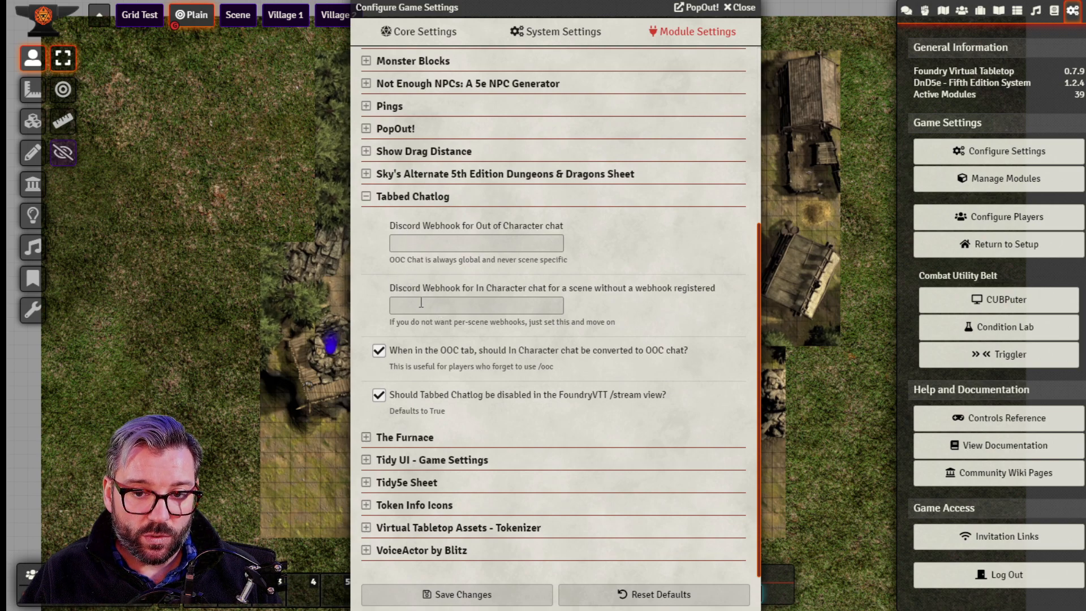
Examine the two Discord webhook fields in the Tabbed Chatlog settings and collapse the section.
left_click(468, 299)
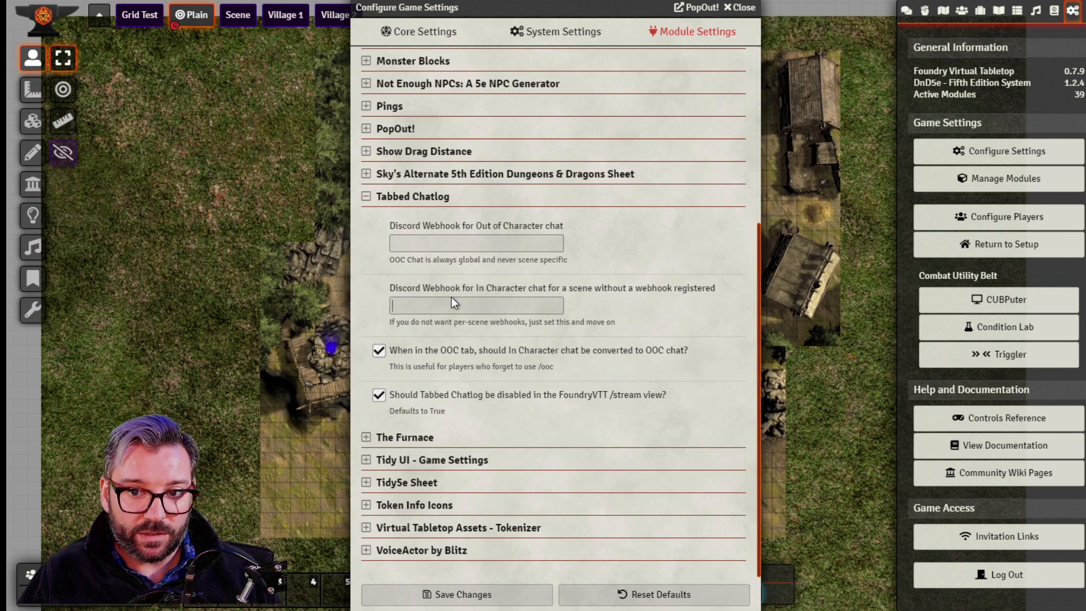
left_click(464, 242)
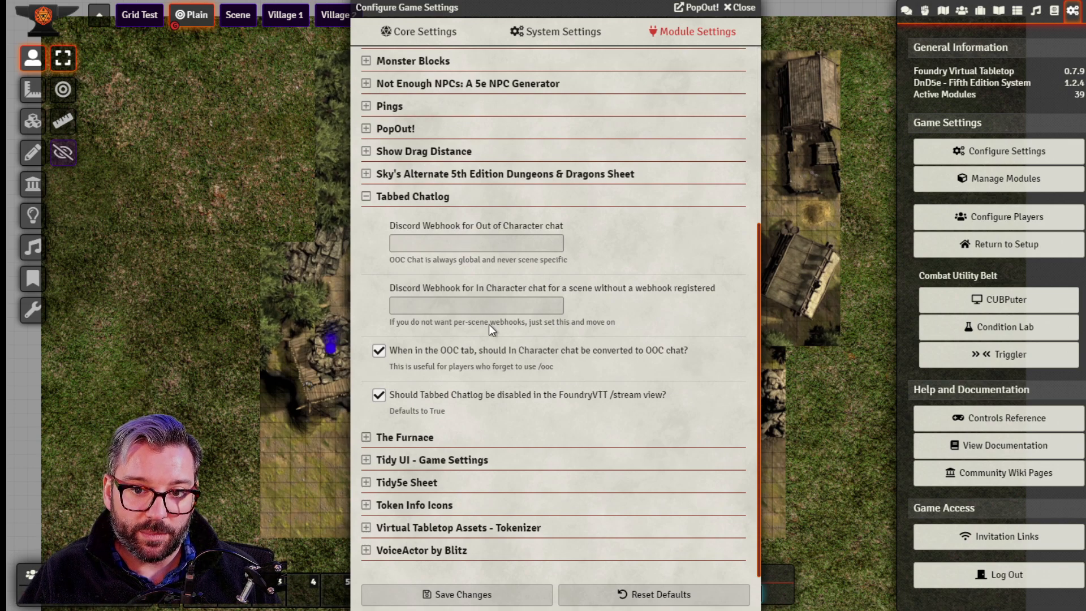
key("Tab")
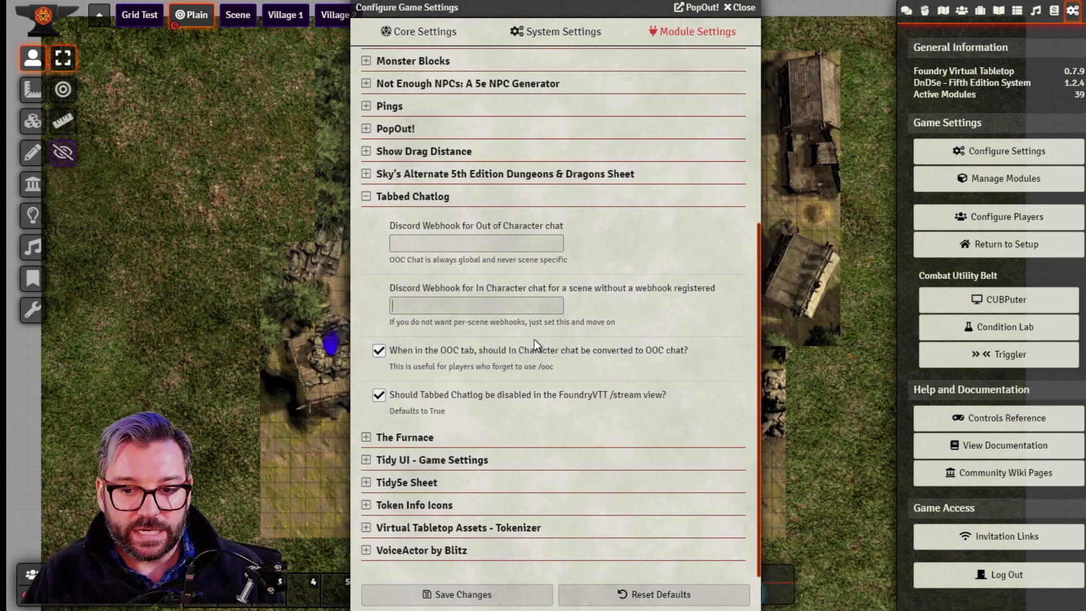
scroll(390, 283, "up", 1)
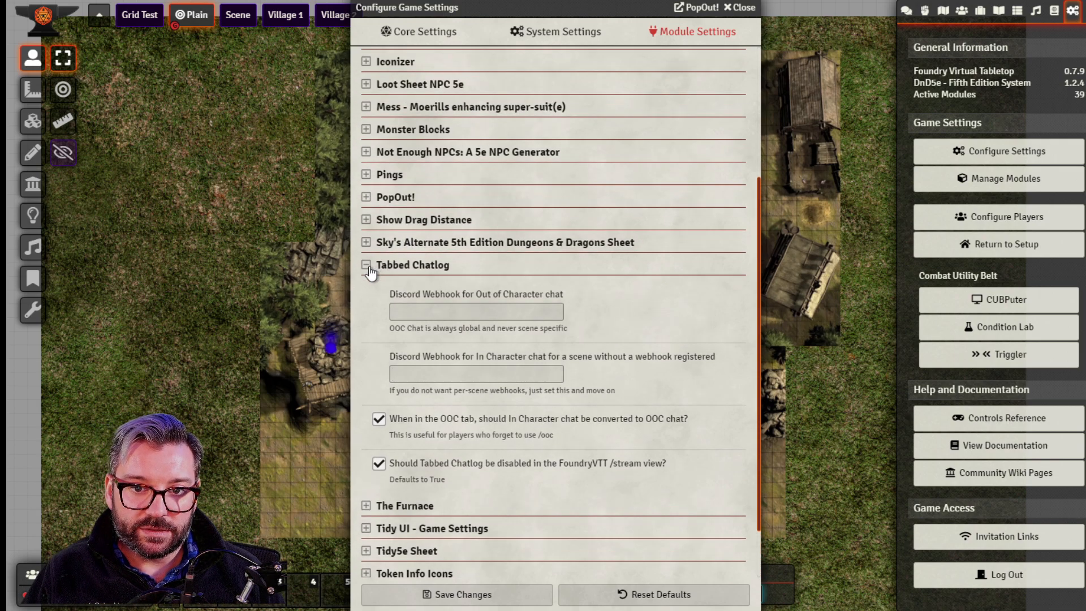
left_click(367, 266)
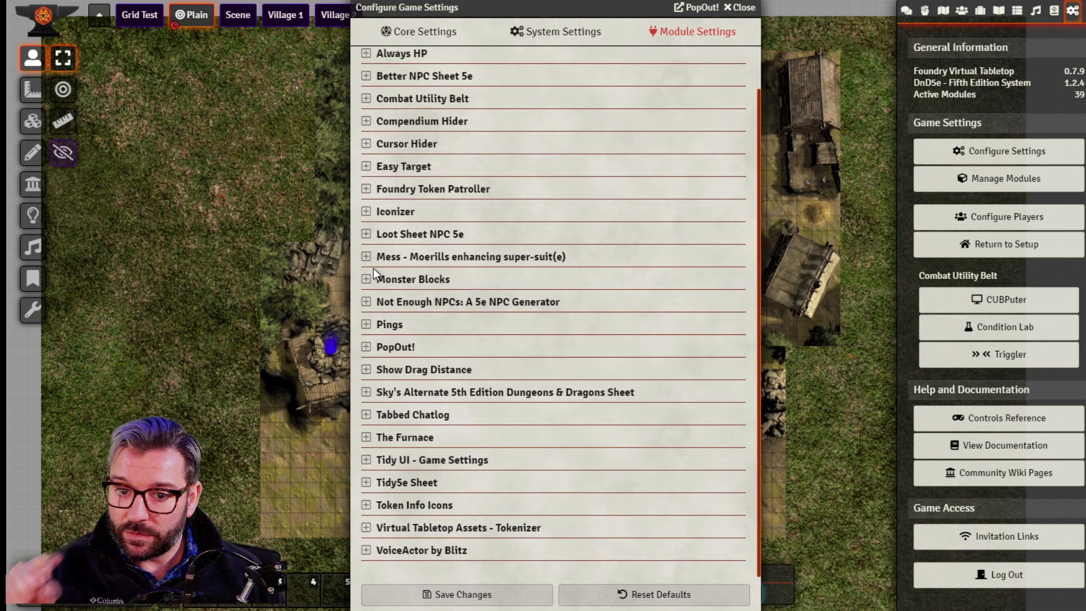
Expand the Not Enough NPCs settings and view the exportable generator settings text without applying anything.
left_click(366, 301)
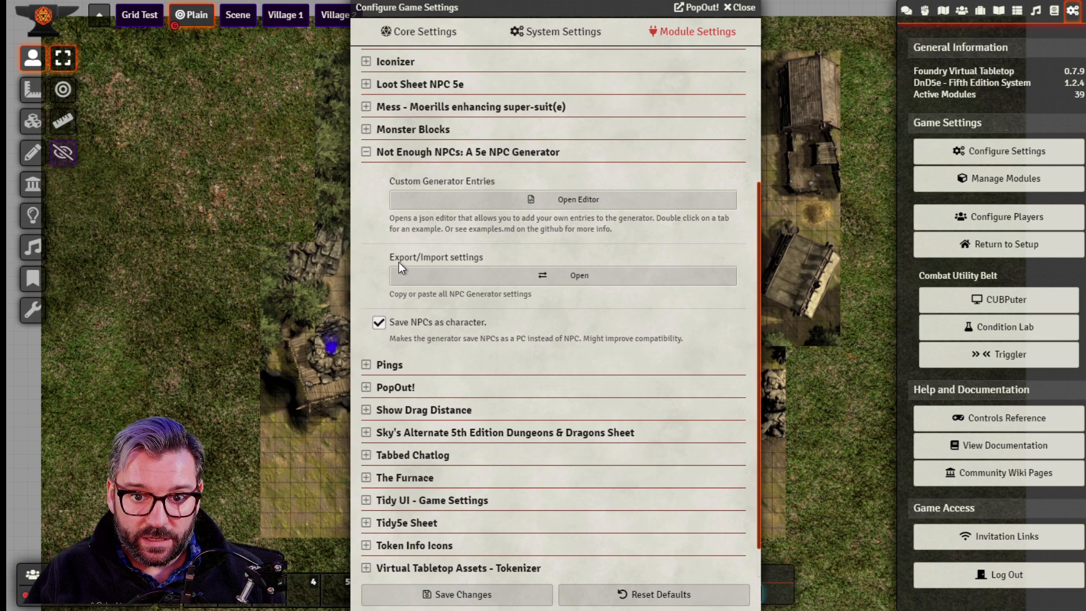
left_click(503, 281)
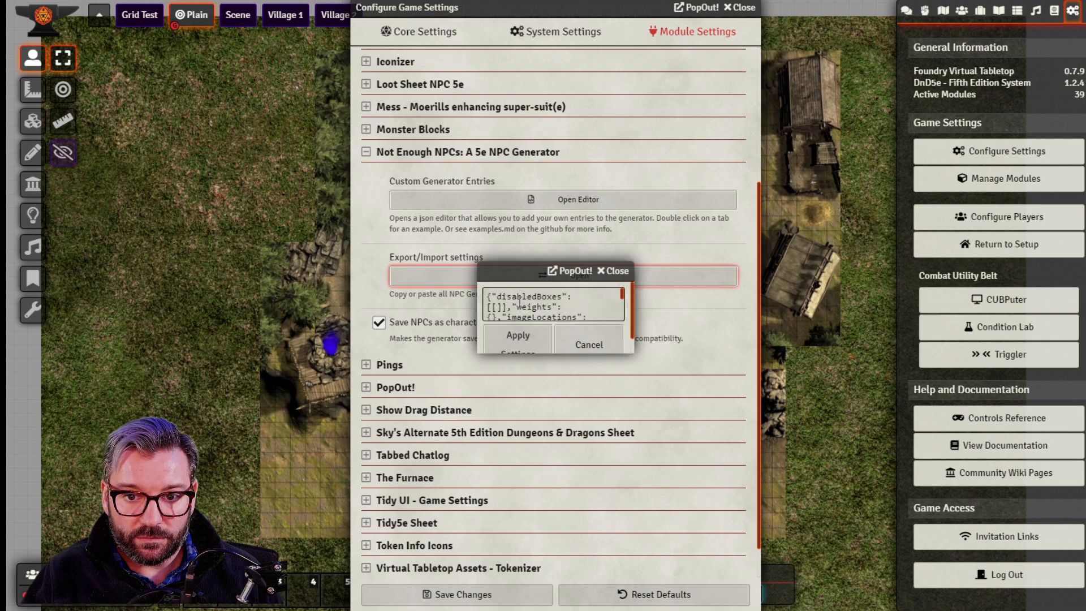
scroll(575, 310, "down", 10)
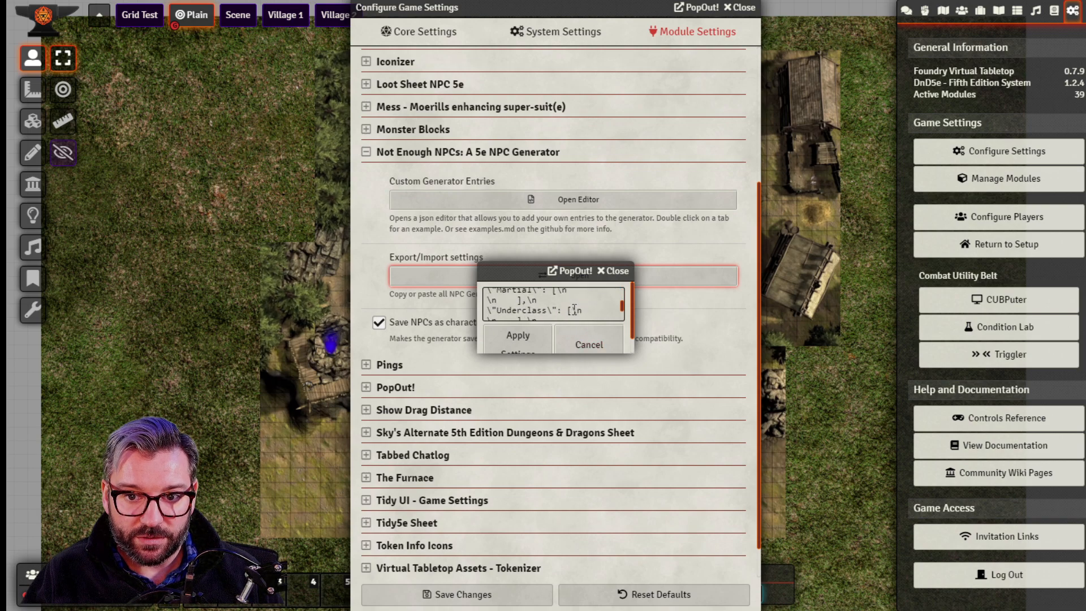
left_click(589, 345)
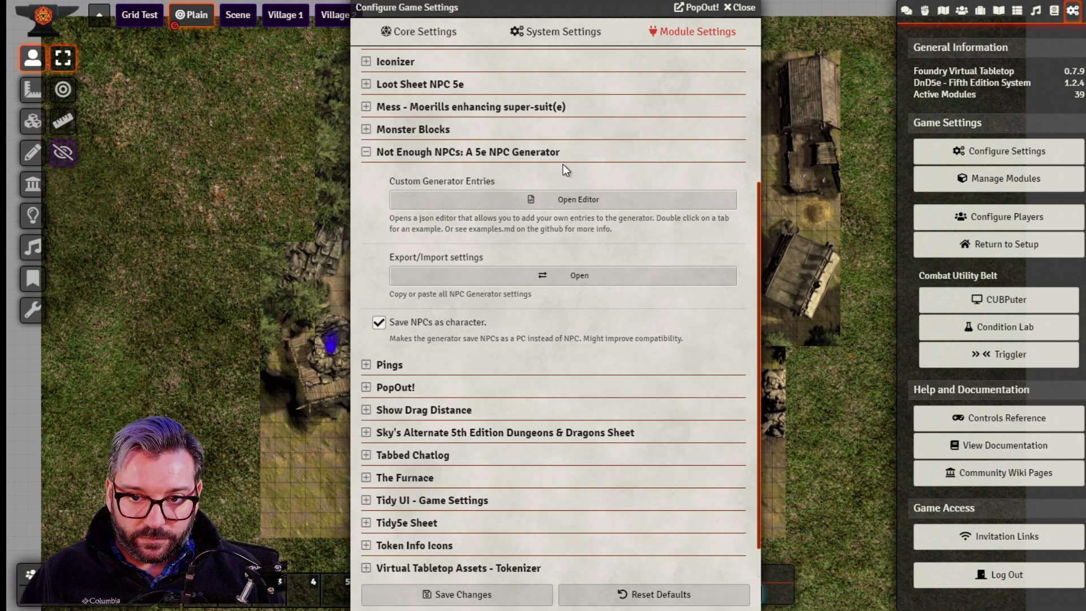
Look through the custom generator entries from Classes to Relationship in the Not Enough NPCs editor, and close the game settings.
left_click(559, 205)
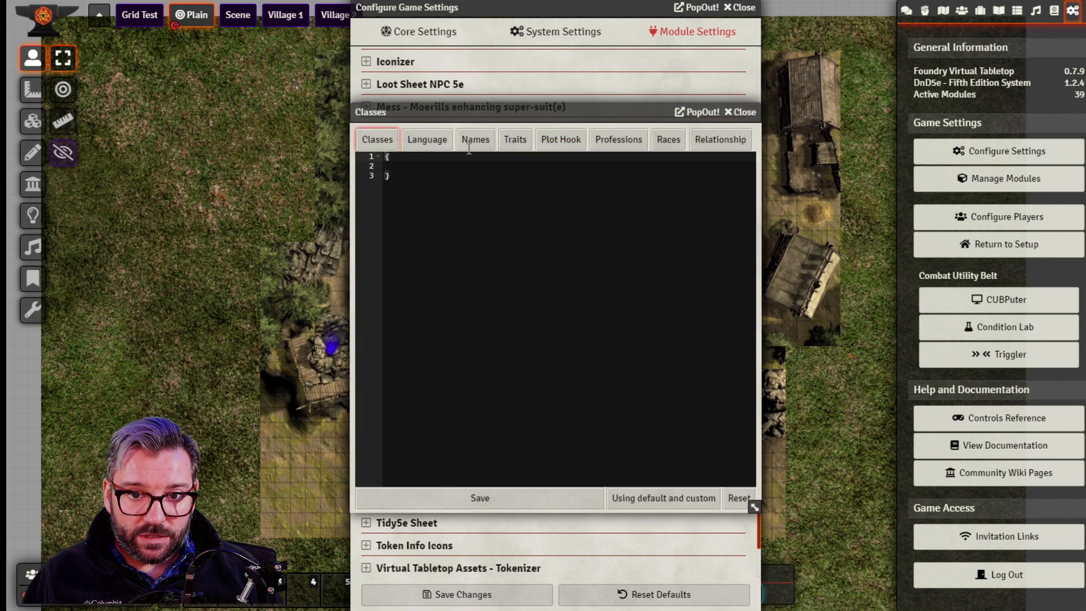
left_click_drag(411, 106, 238, 128)
left_click(254, 163)
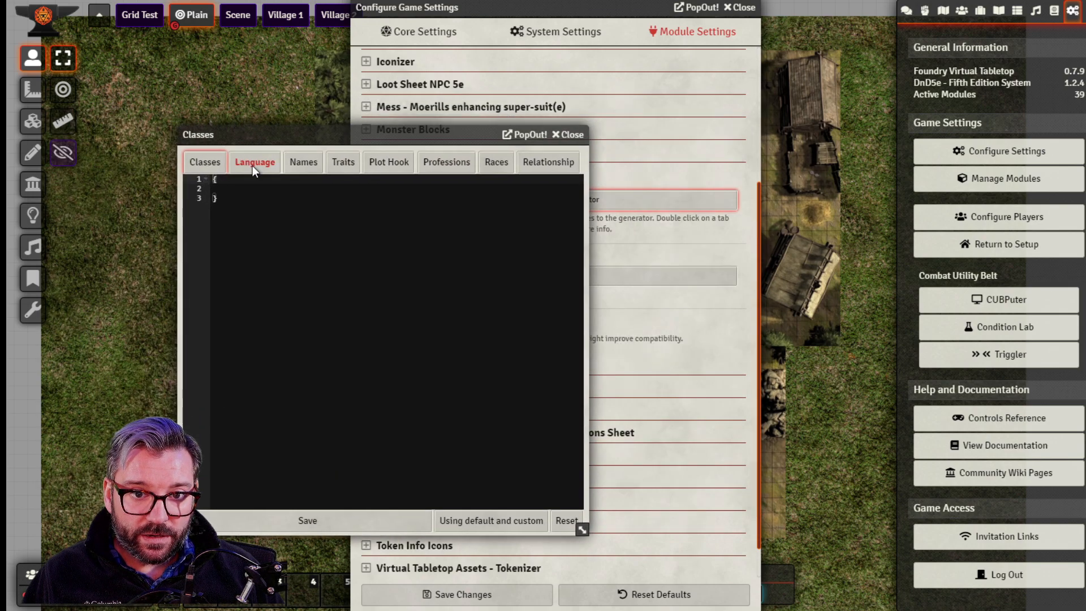
left_click(302, 162)
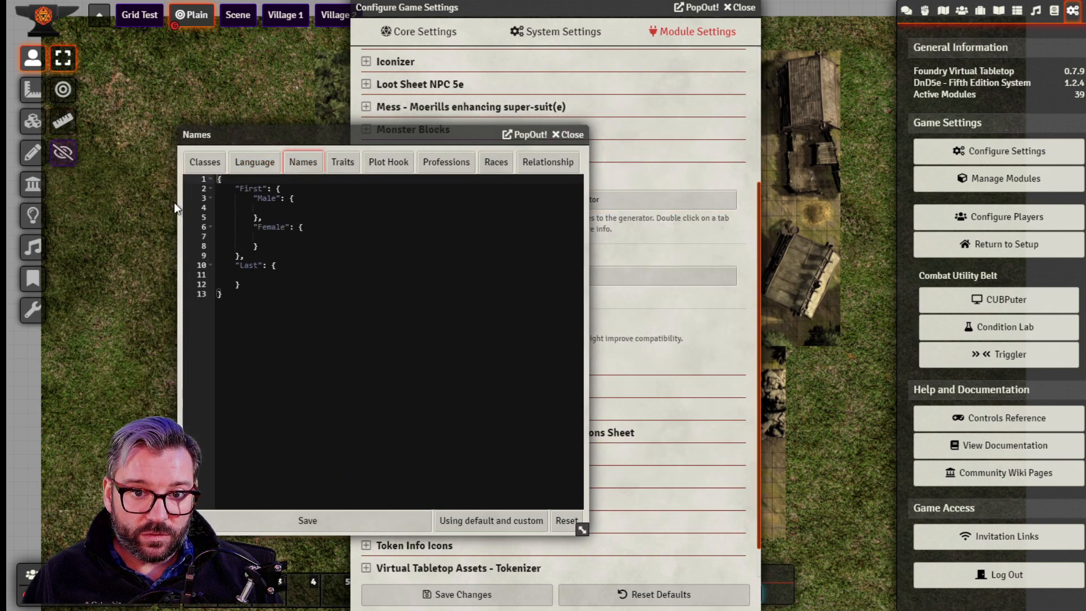
left_click(347, 162)
left_click(375, 161)
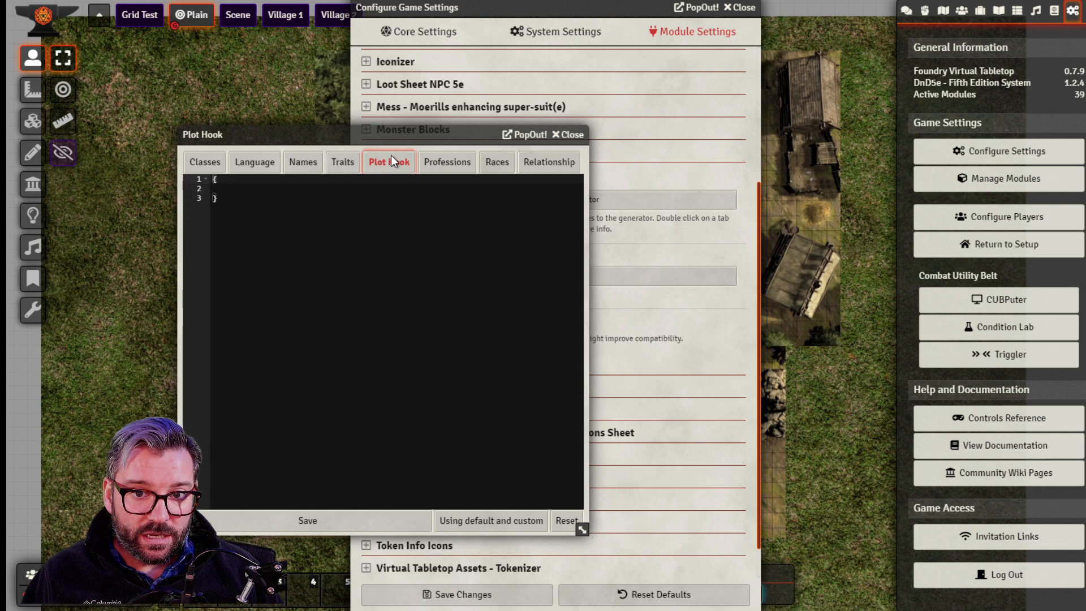
left_click(468, 162)
left_click(498, 161)
left_click(553, 163)
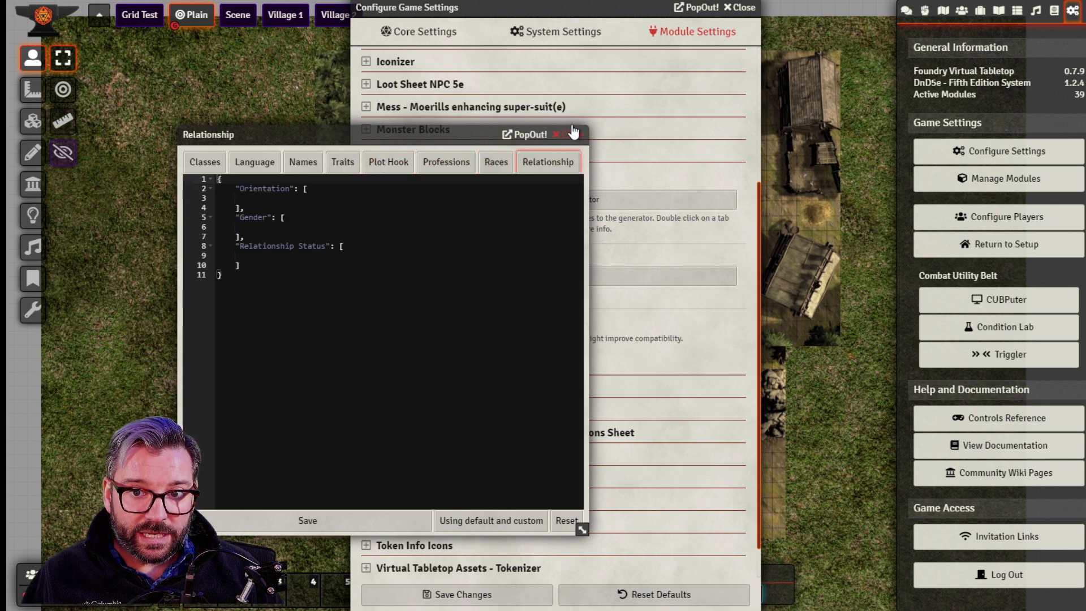
left_click(568, 134)
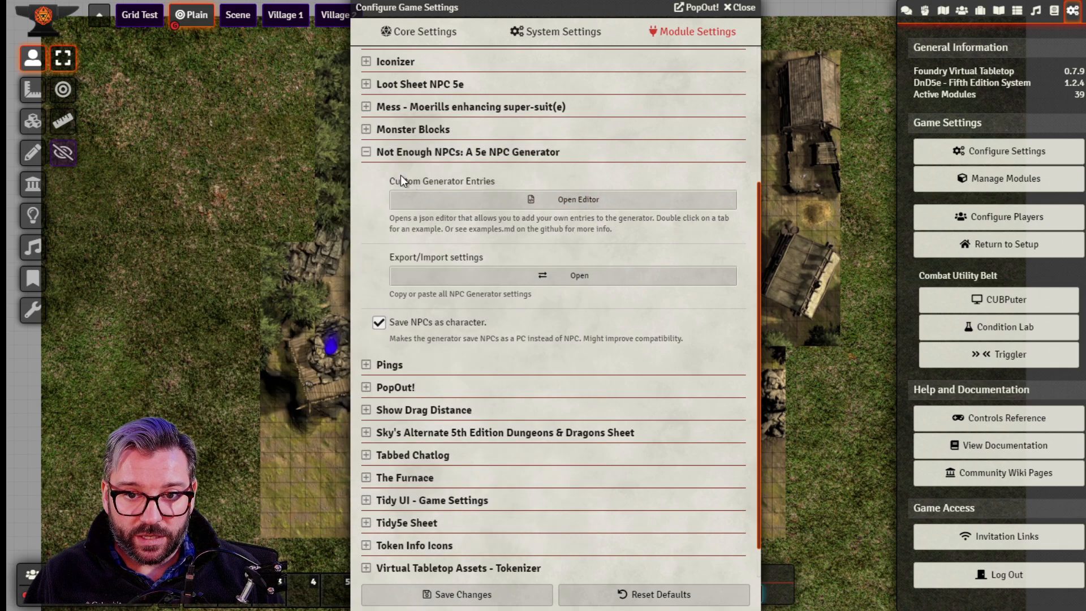
left_click(367, 153)
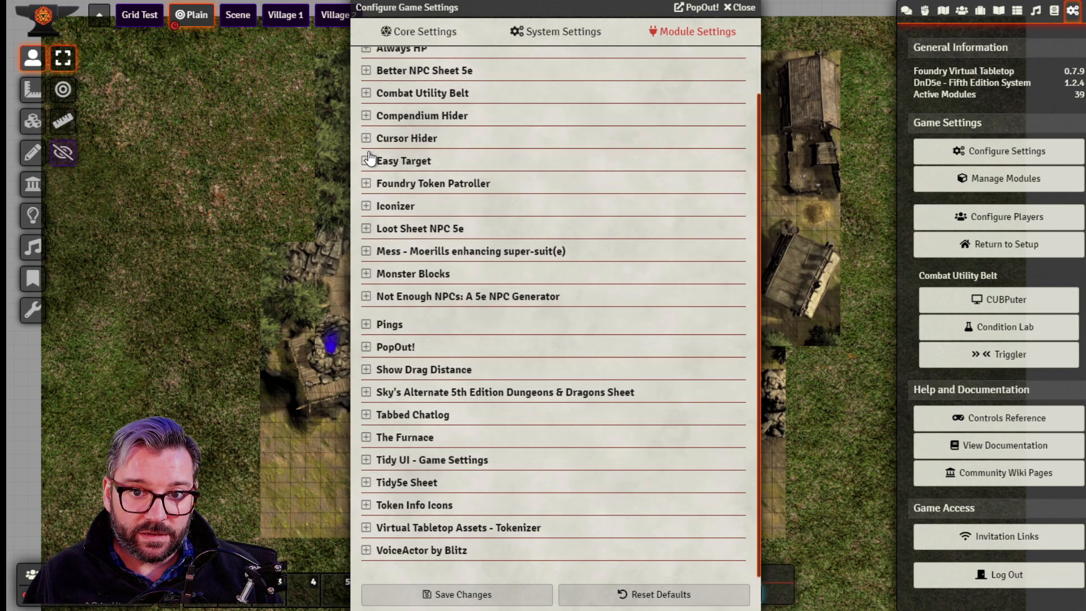
left_click(751, 7)
Collapse the D&D Beyond Import folder in the actors directory and open the NPC Generator.
left_click(906, 10)
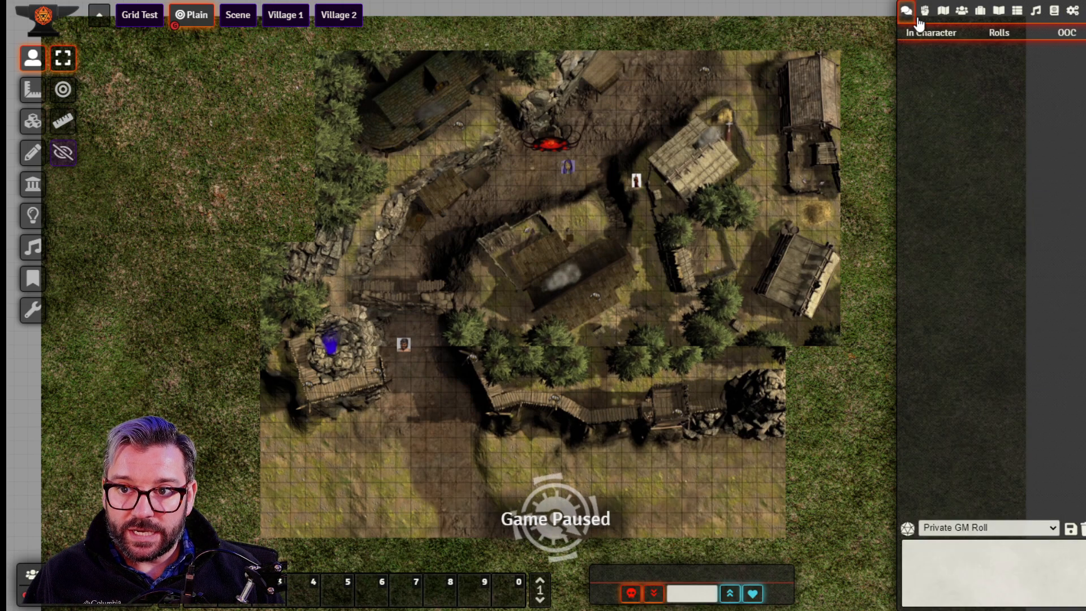
left_click(963, 13)
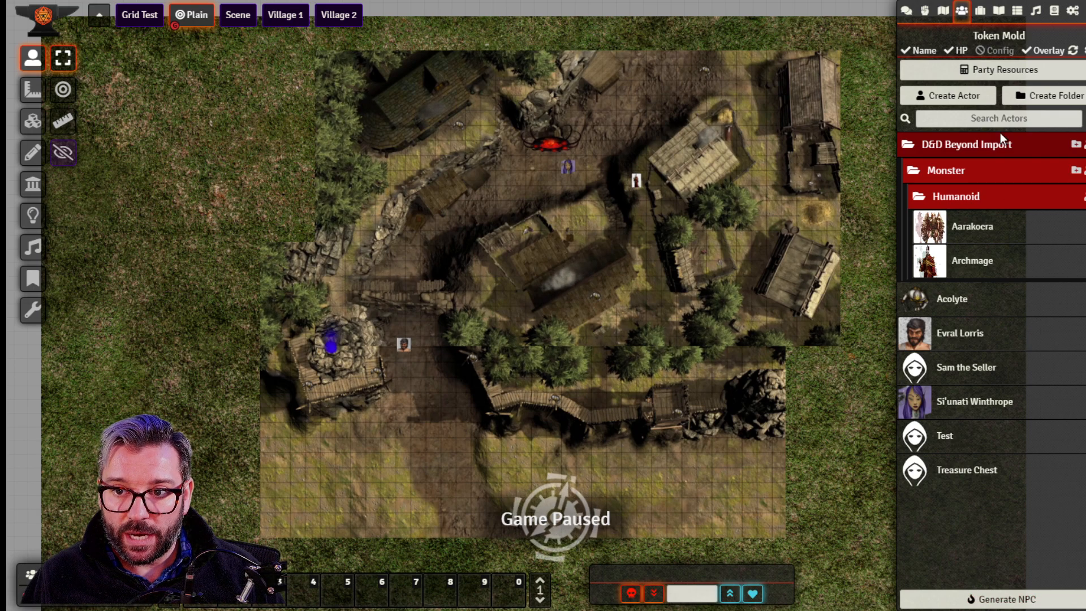
left_click(977, 148)
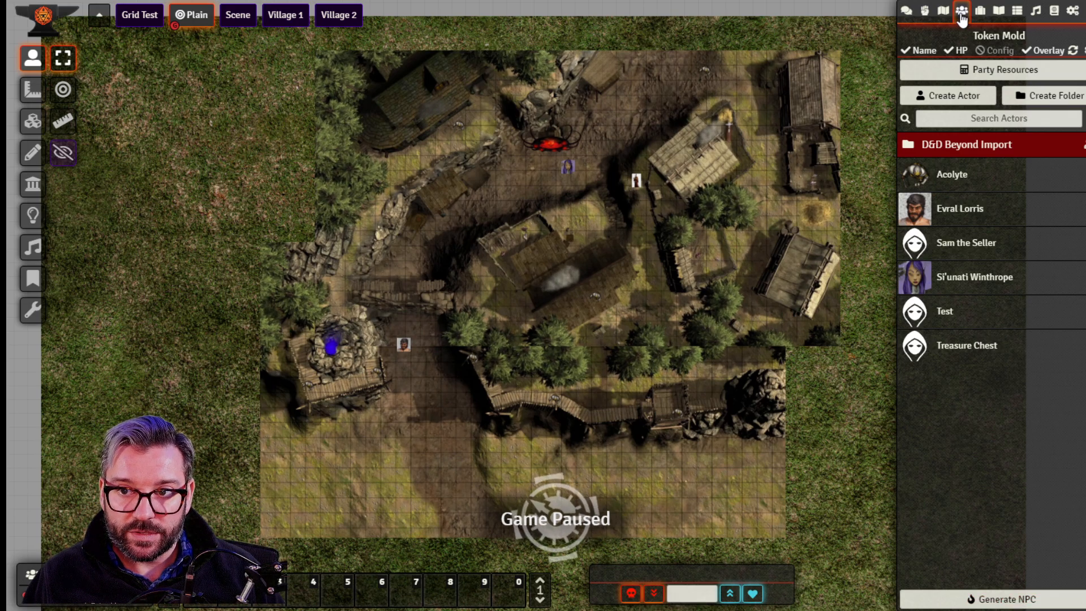
left_click(998, 599)
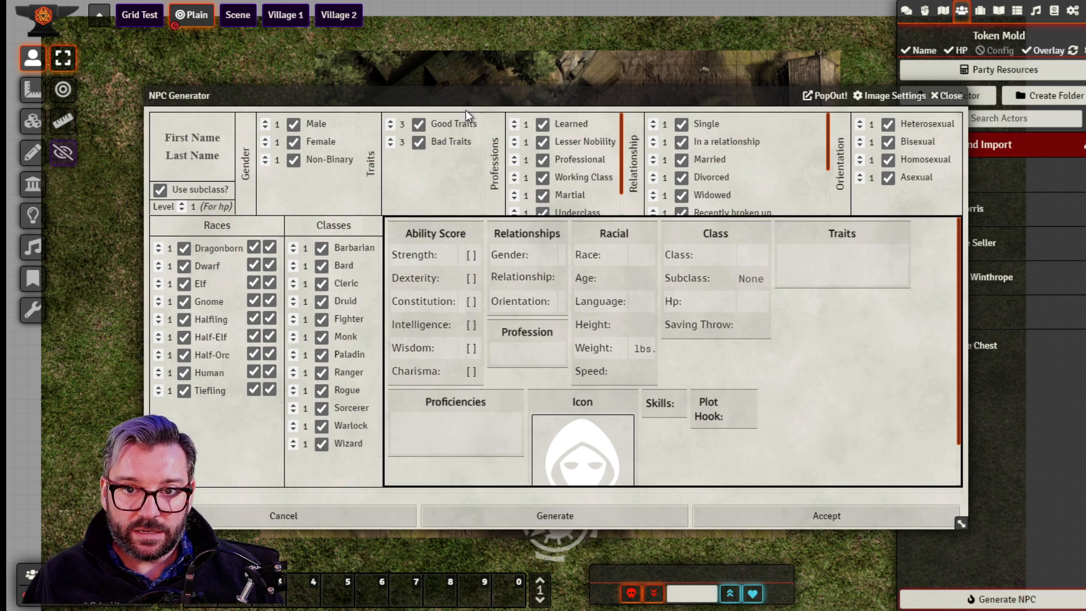
left_click_drag(459, 96, 381, 47)
left_click_drag(286, 44, 300, 60)
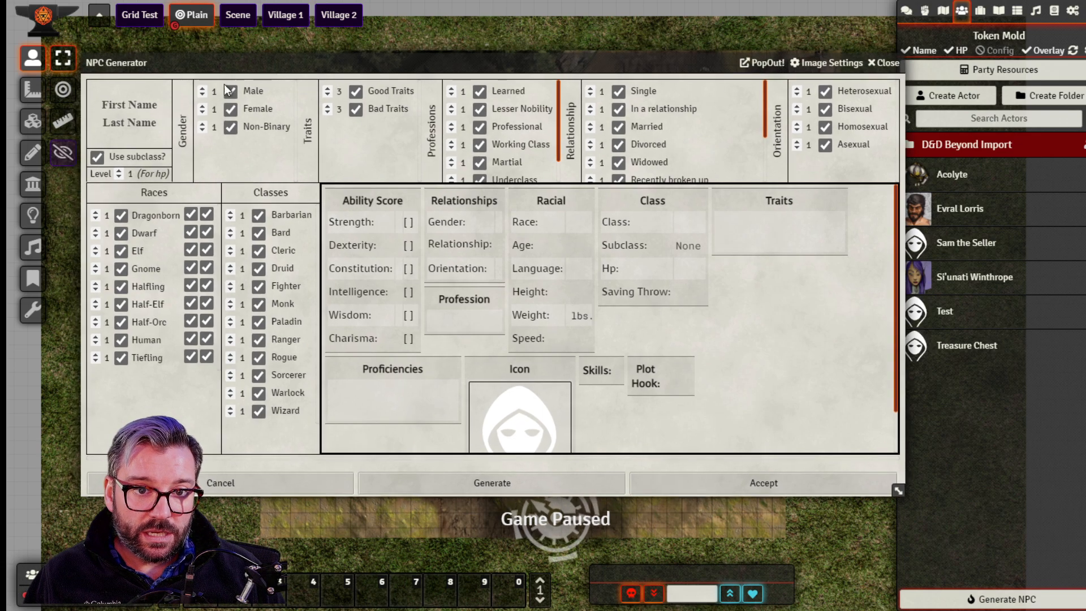
Set the generated NPC's level to 8 and look over the race weights.
left_click(119, 170)
left_click(118, 171)
left_click(119, 171)
left_click(118, 171)
left_click(119, 171)
left_click(118, 171)
left_click(119, 171)
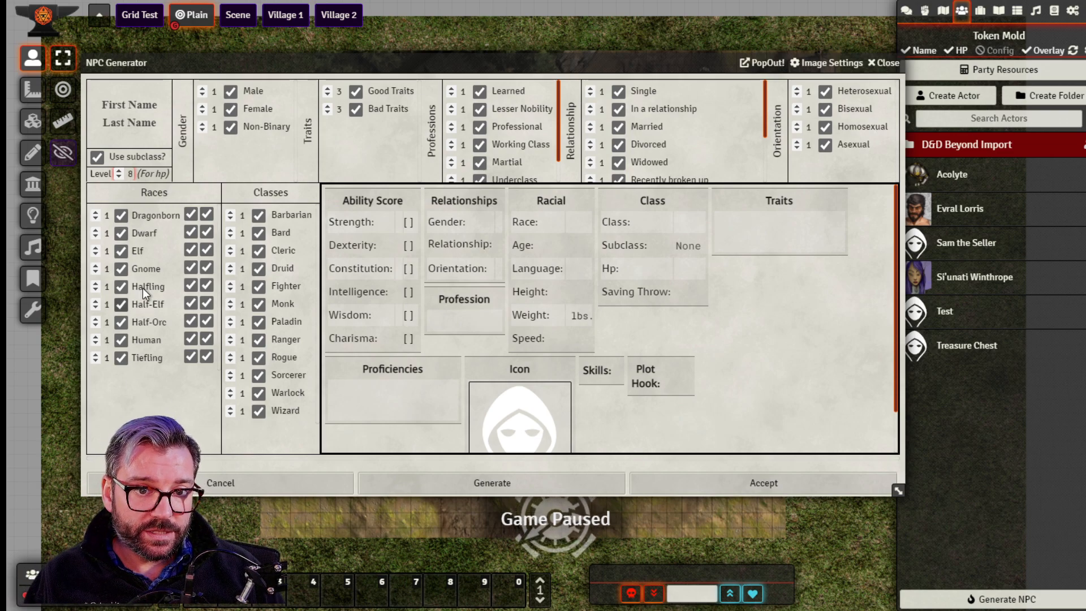
left_click(96, 213)
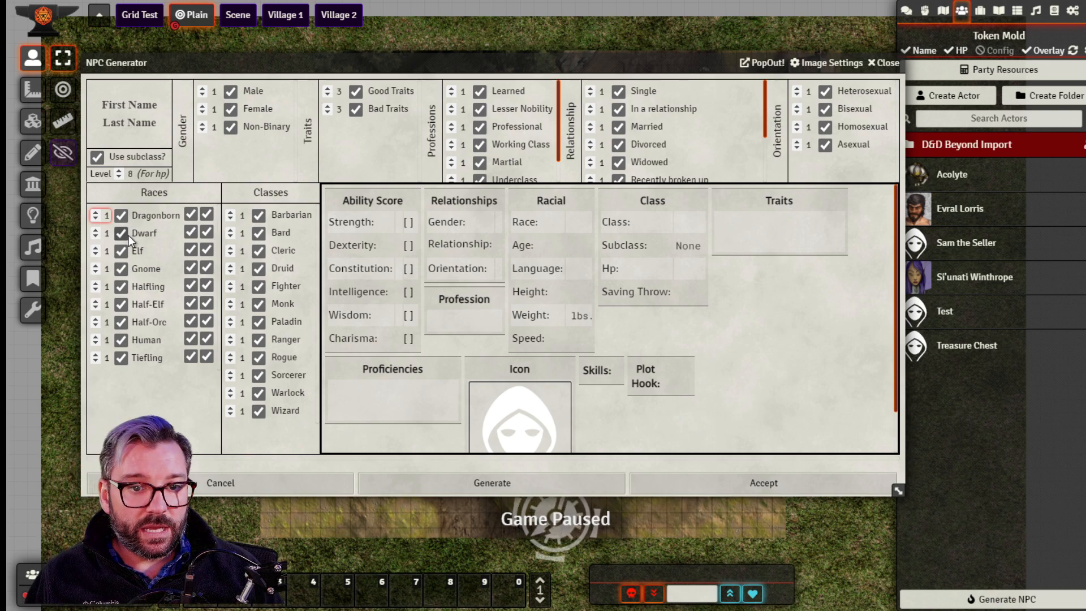
left_click(96, 265)
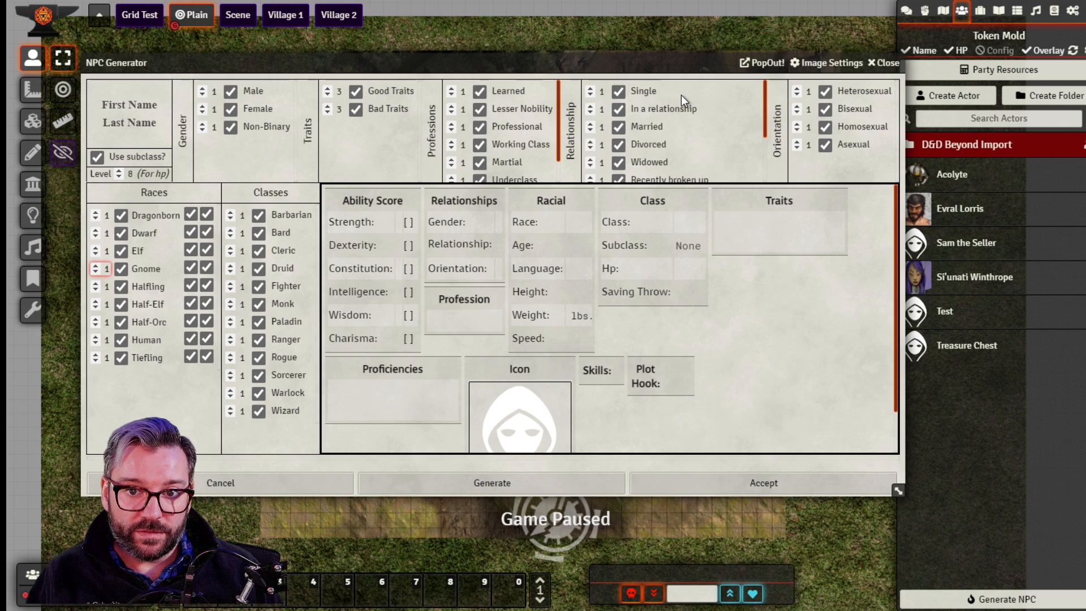
Exclude Bad Traits and the Learned, Lesser Nobility, Martial, Underclass and Entertainer professions from the NPC generation.
left_click(355, 109)
left_click(479, 92)
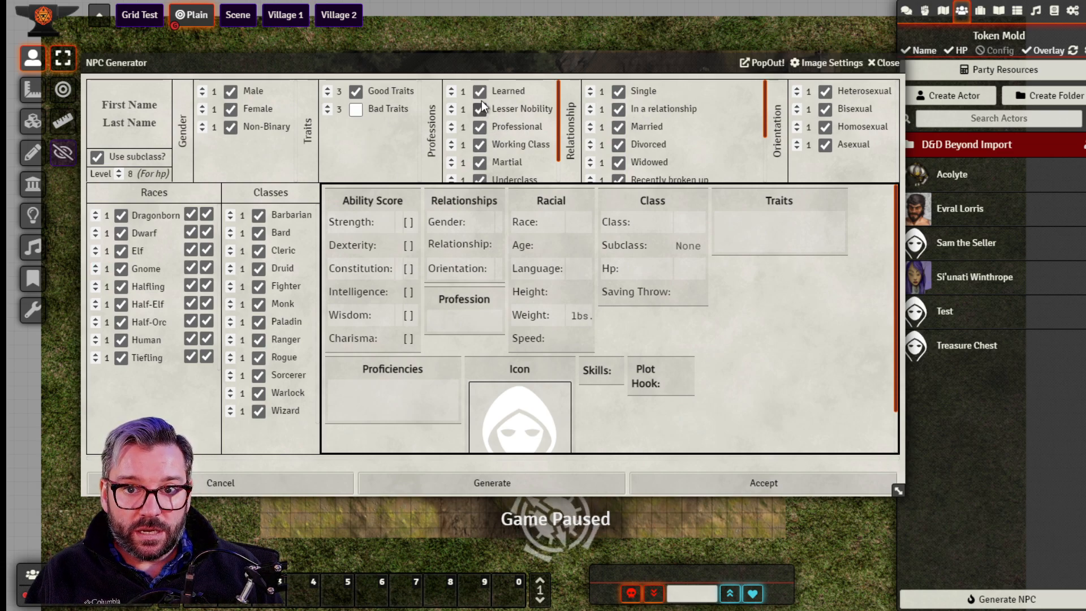
left_click(480, 108)
left_click(480, 162)
left_click(479, 179)
scroll(521, 135, "down", 1)
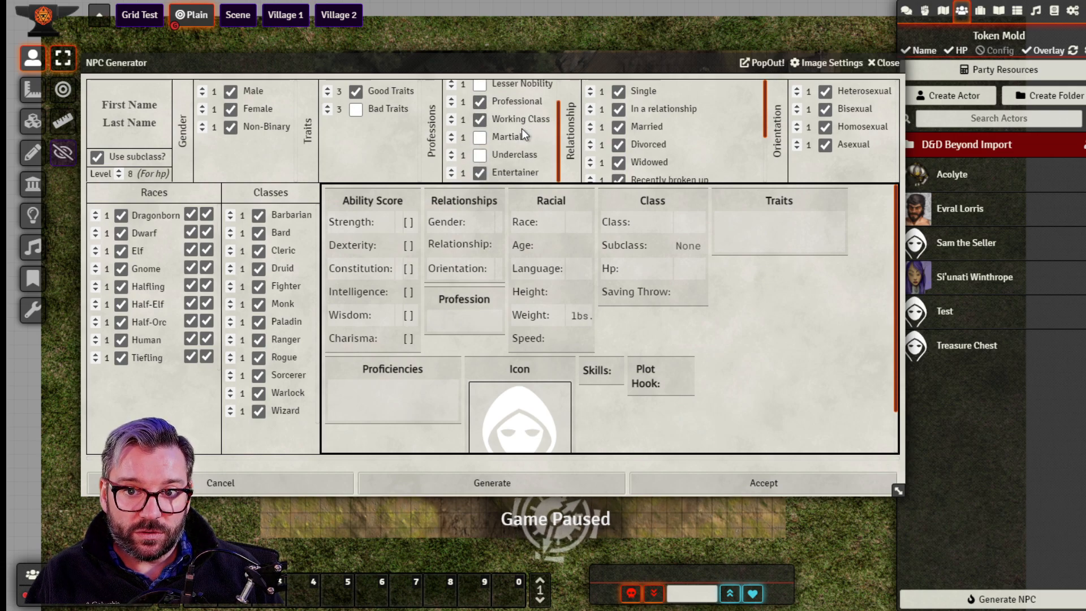
left_click(480, 172)
scroll(509, 125, "up", 1)
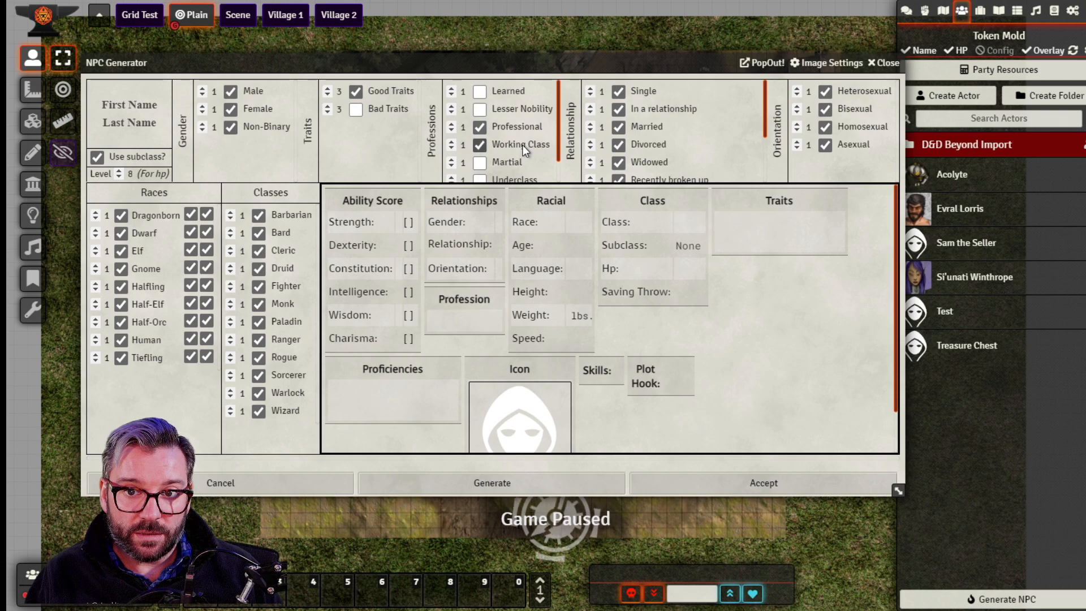
Generate an NPC with the chosen options, review its details down to the plot hook, and accept it as an actor.
scroll(636, 170, "down", 1)
scroll(639, 171, "down", 2)
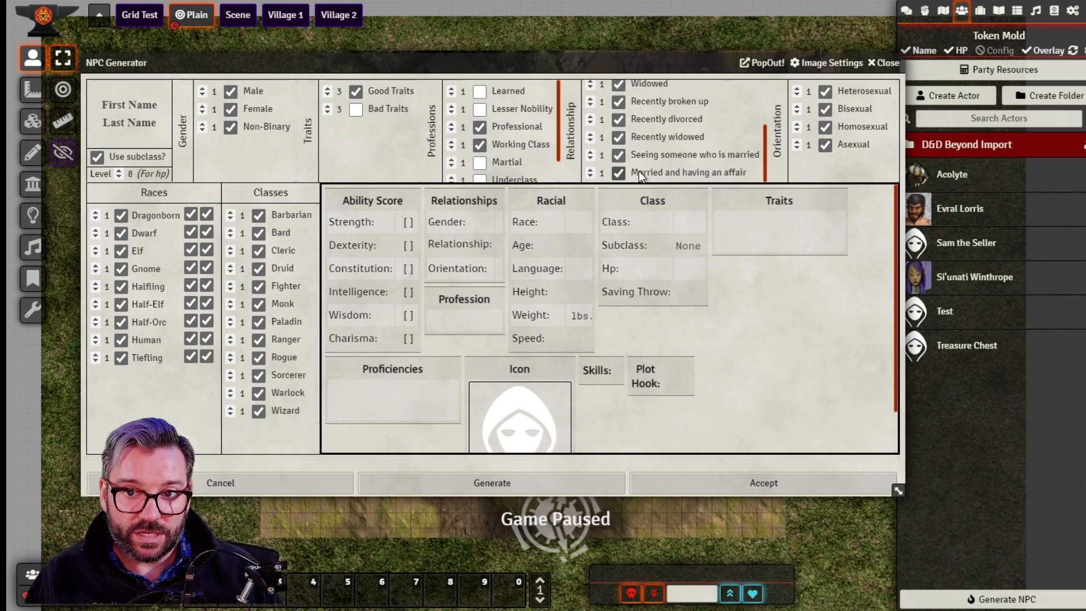
scroll(650, 138, "up", 3)
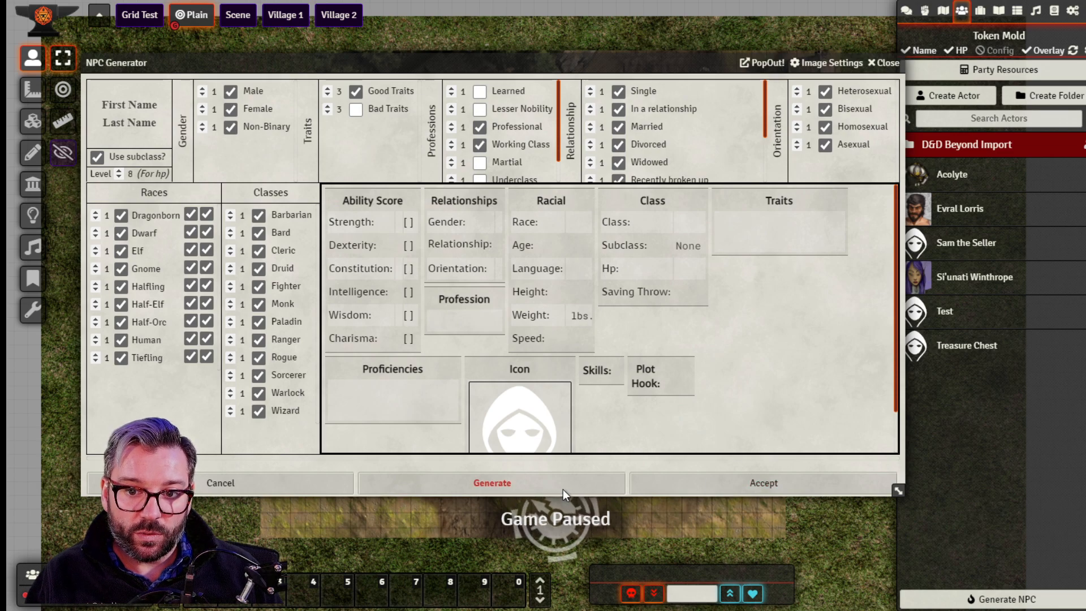
left_click(507, 490)
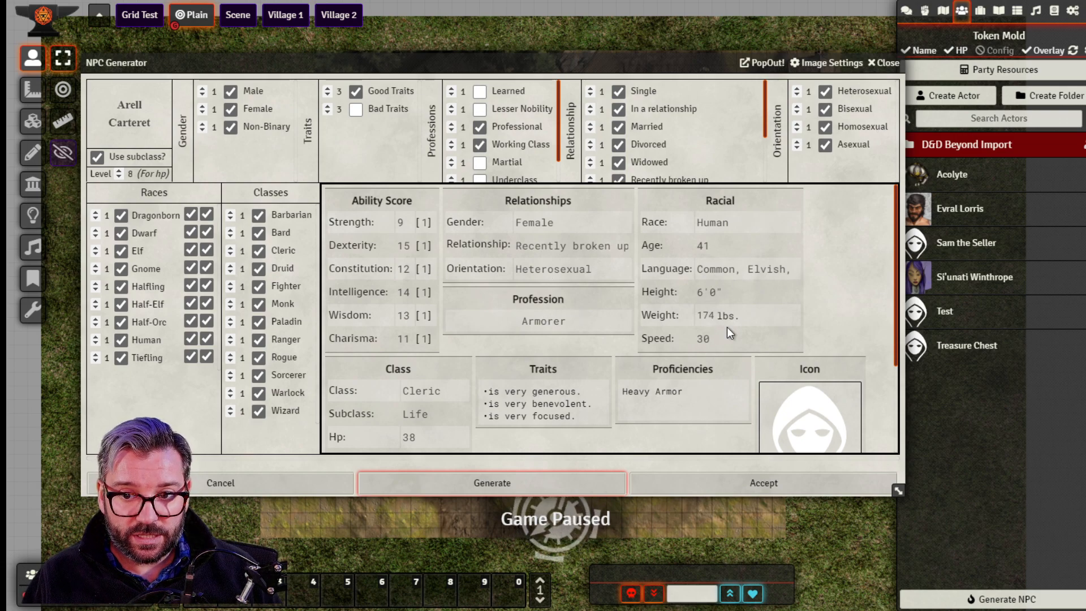
scroll(402, 422, "down", 1)
scroll(403, 422, "down", 3)
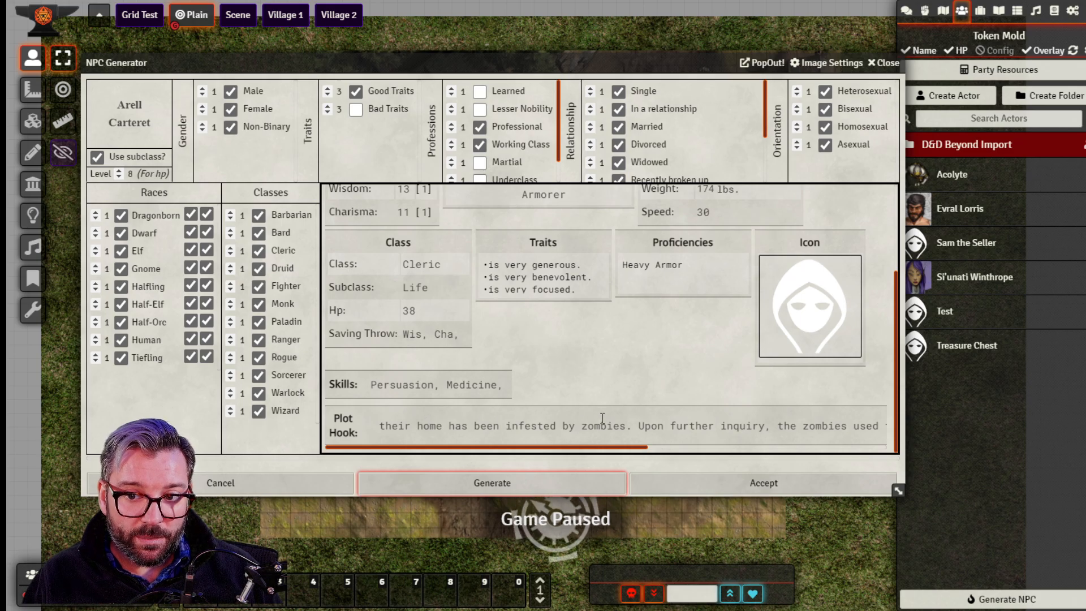
left_click(737, 484)
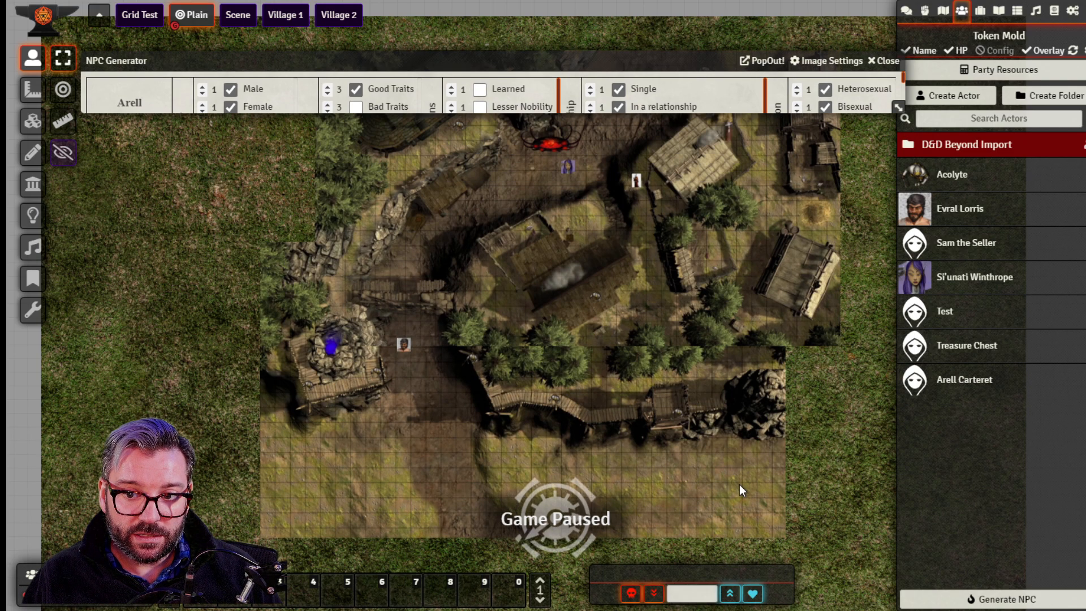
Check the generated NPC's sheet configuration and save it with Default Sheet as its sheet.
left_click(451, 57)
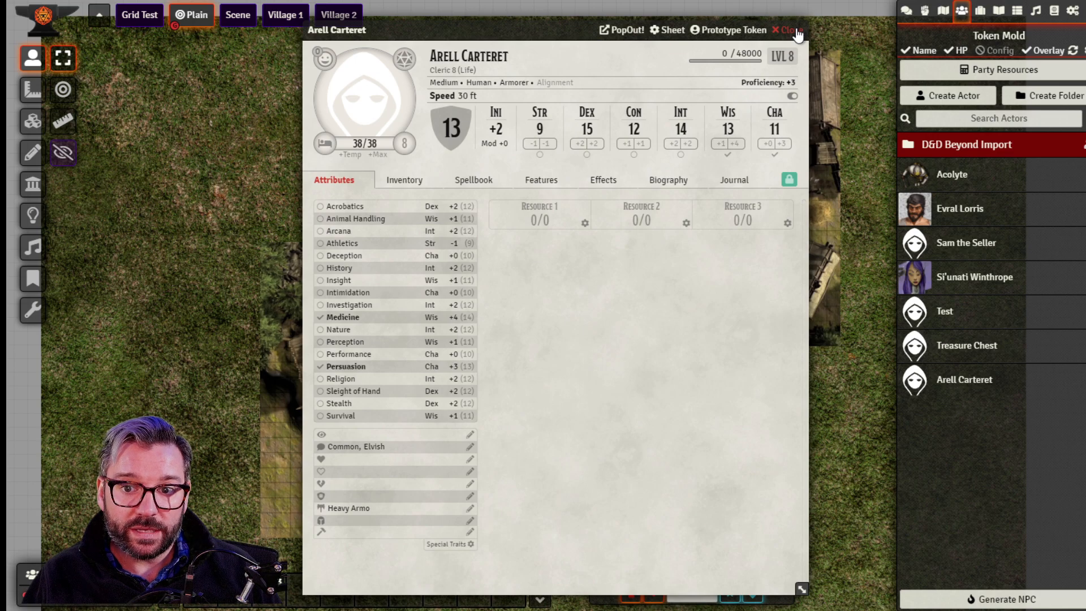
left_click(668, 30)
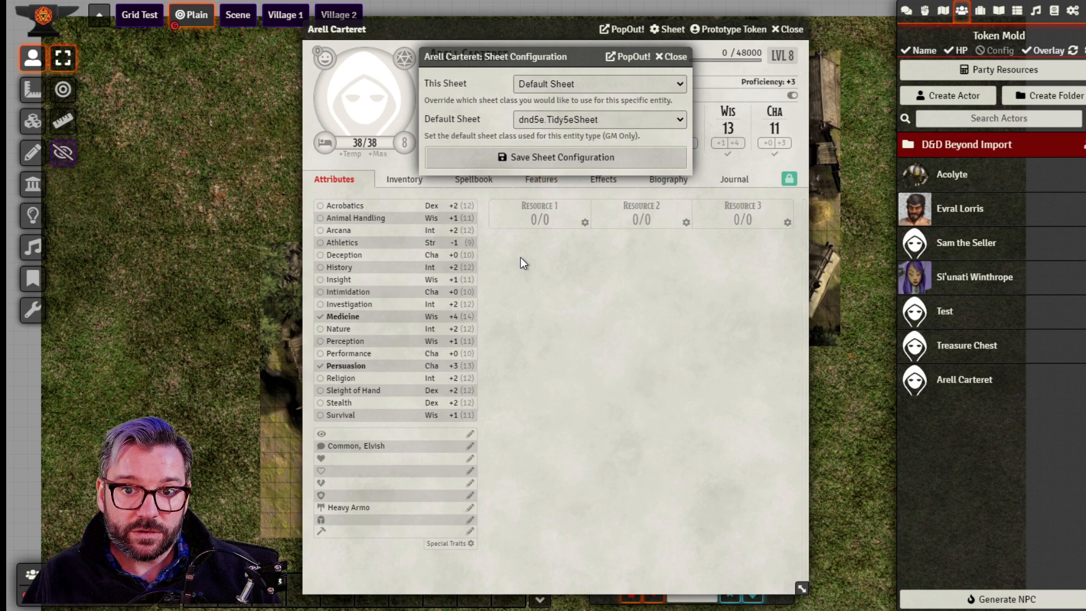
left_click(649, 161)
mouse_move(529, 26)
left_mouse_down()
mouse_move(505, 46)
mouse_move(537, 25)
left_mouse_up()
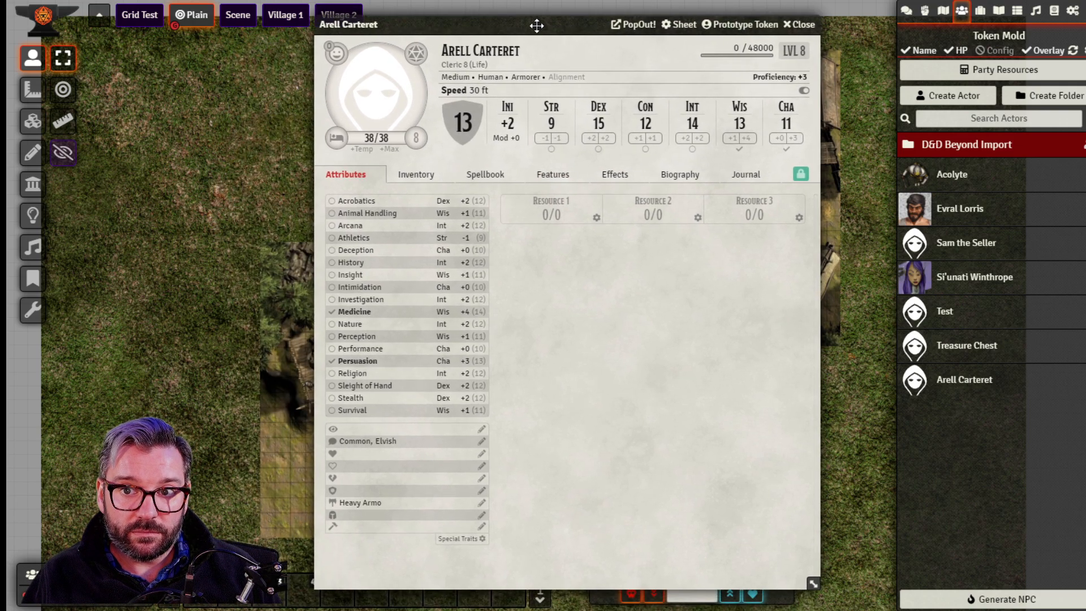
Close the generated NPC's character sheet and its sheet configuration.
left_click(803, 27)
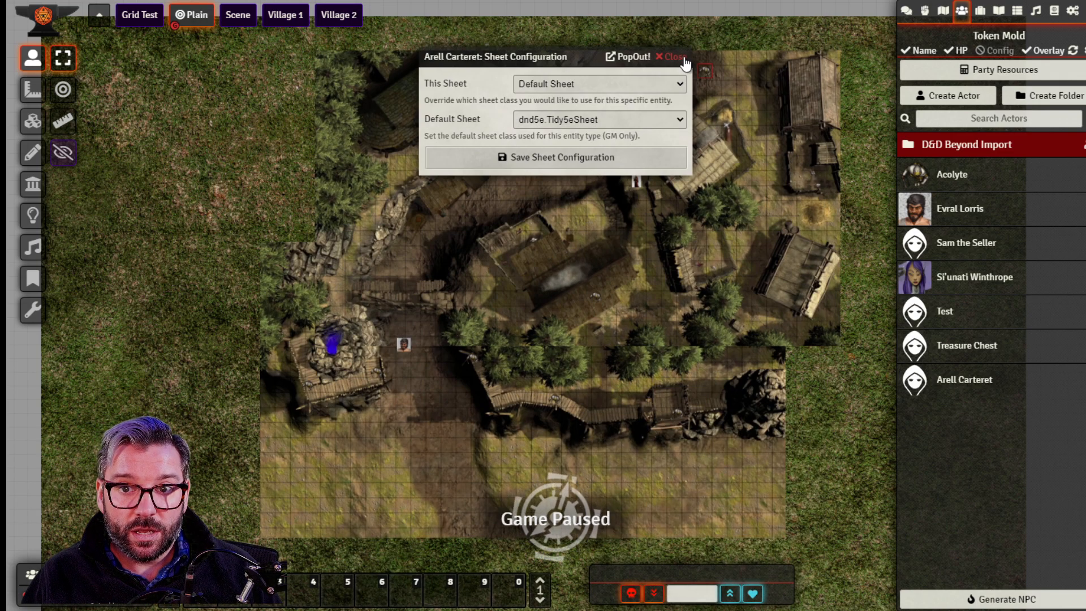
left_click(674, 57)
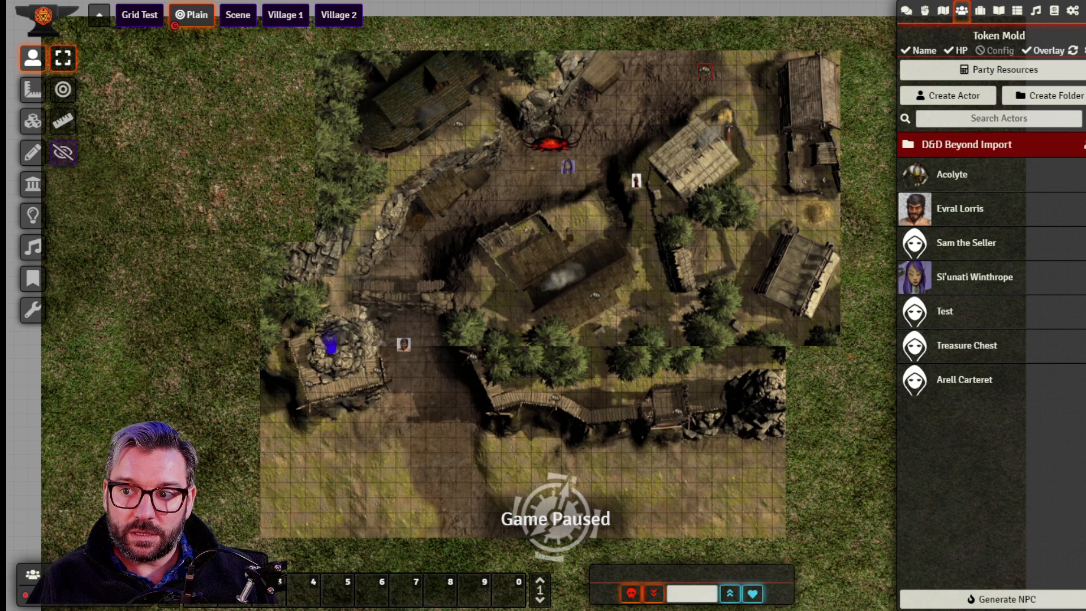
Look over the list of installed modules and the module settings in the game configuration.
left_click(1071, 14)
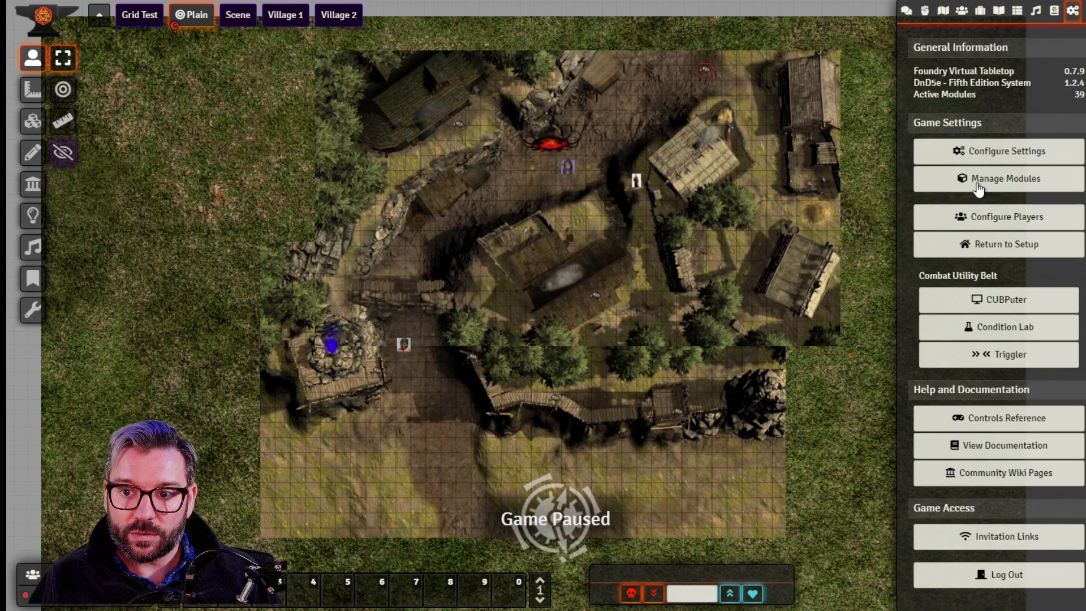
left_click(995, 179)
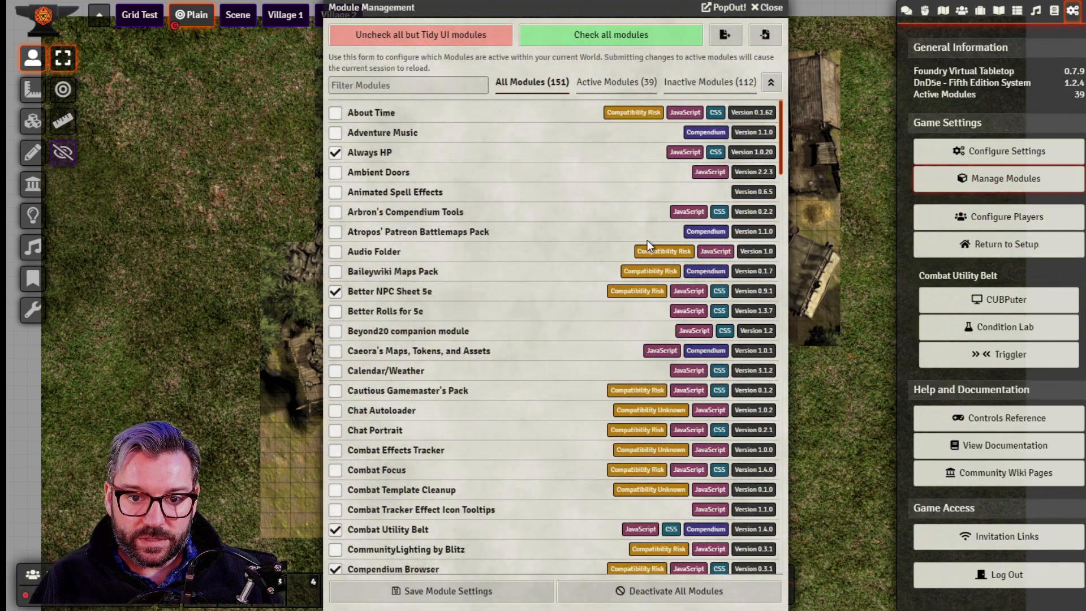
left_click(767, 8)
left_click(995, 151)
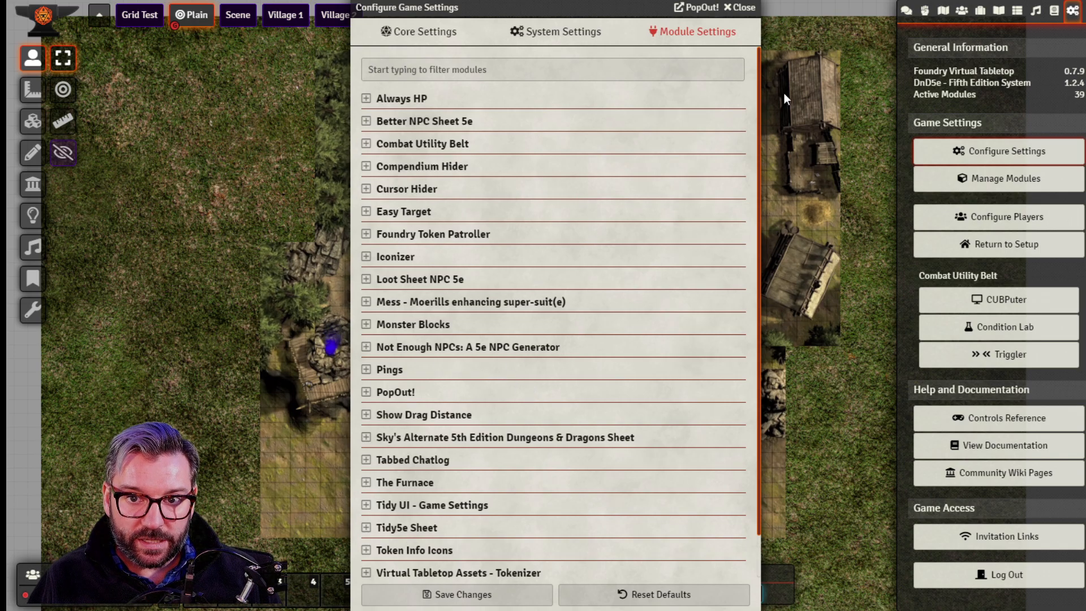
left_click(738, 7)
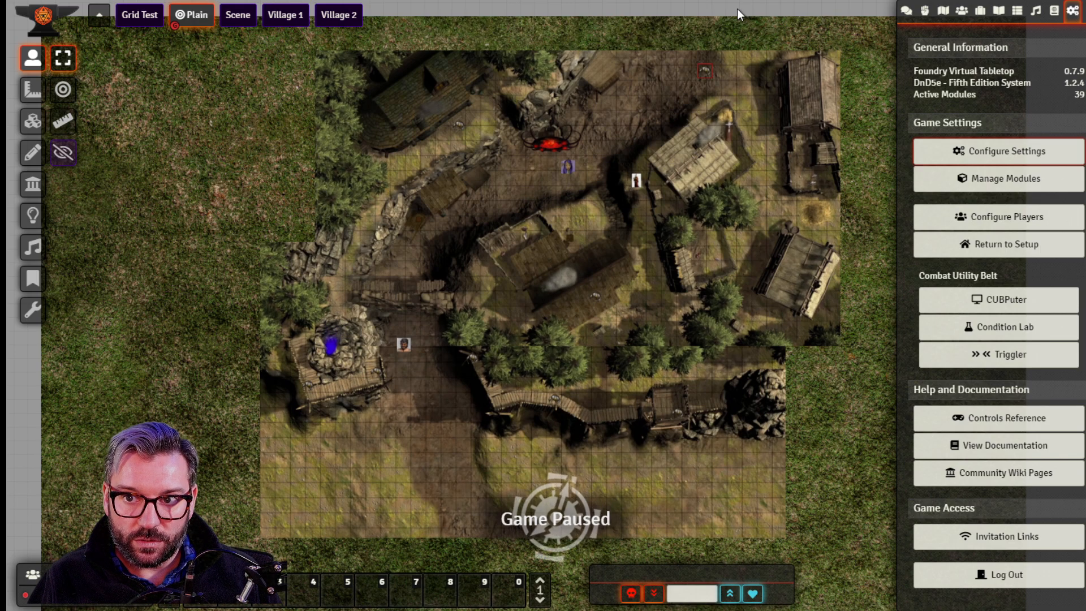
Bring up the Party Resources dashboard from the actor directory, enlarge it, and reposition it over the map.
left_click(906, 10)
left_click(941, 12)
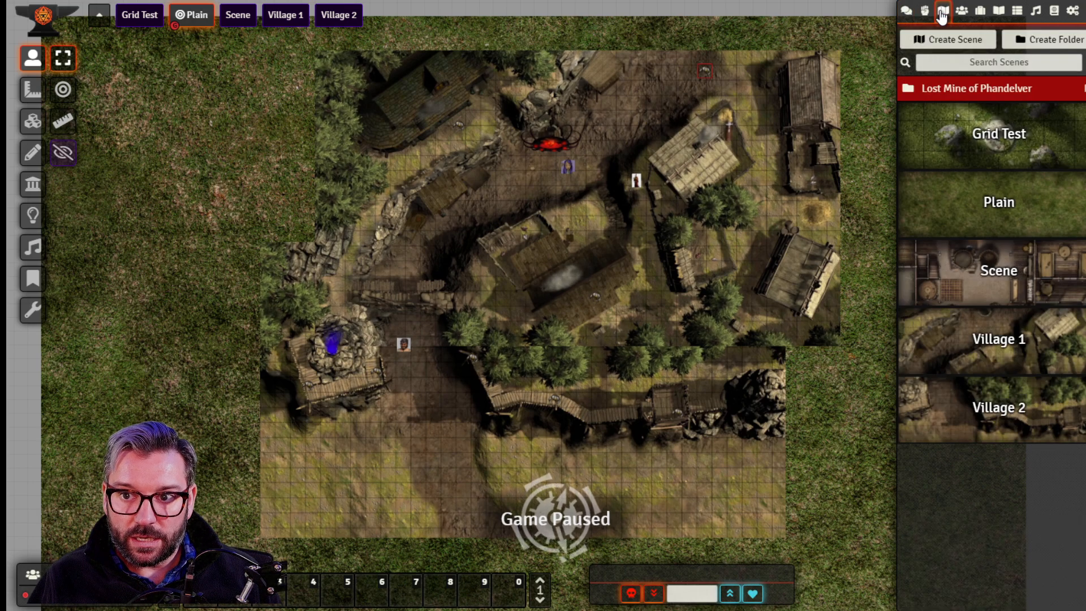
left_click(925, 12)
left_click(961, 12)
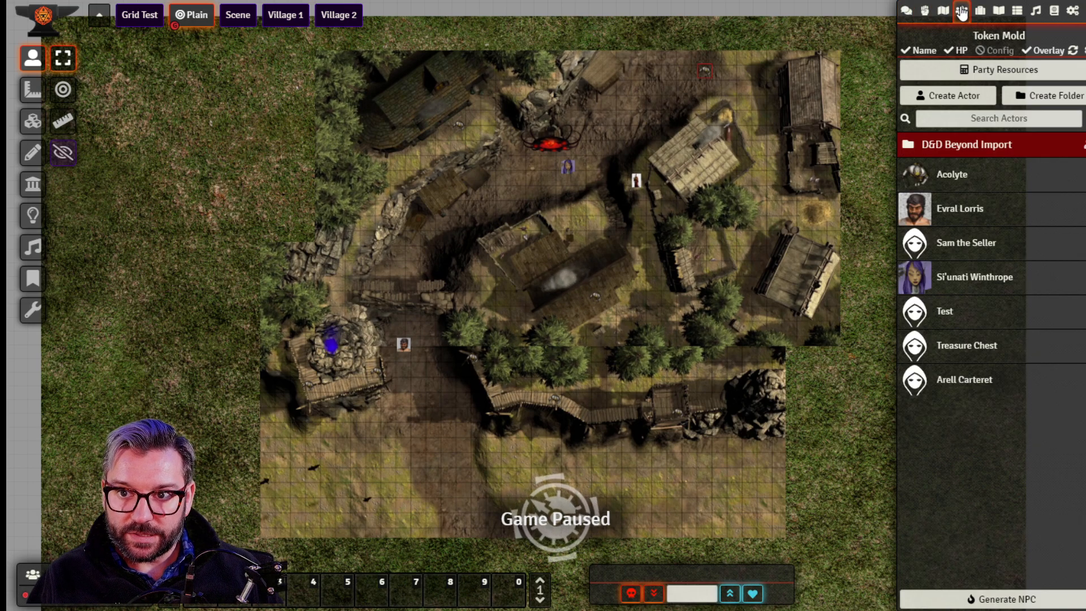
left_click(997, 69)
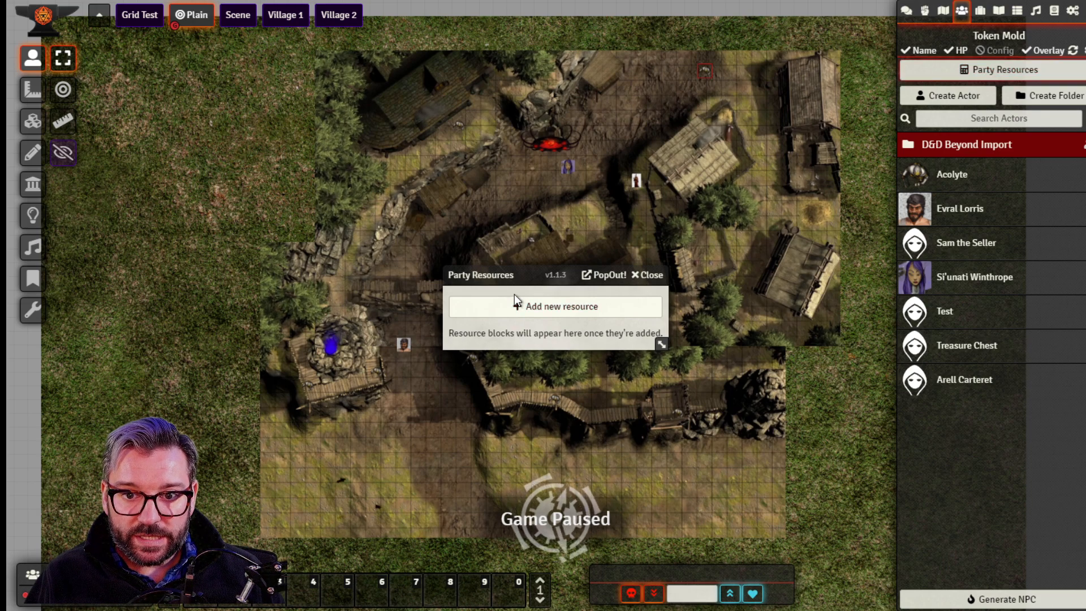
left_click_drag(502, 271, 280, 146)
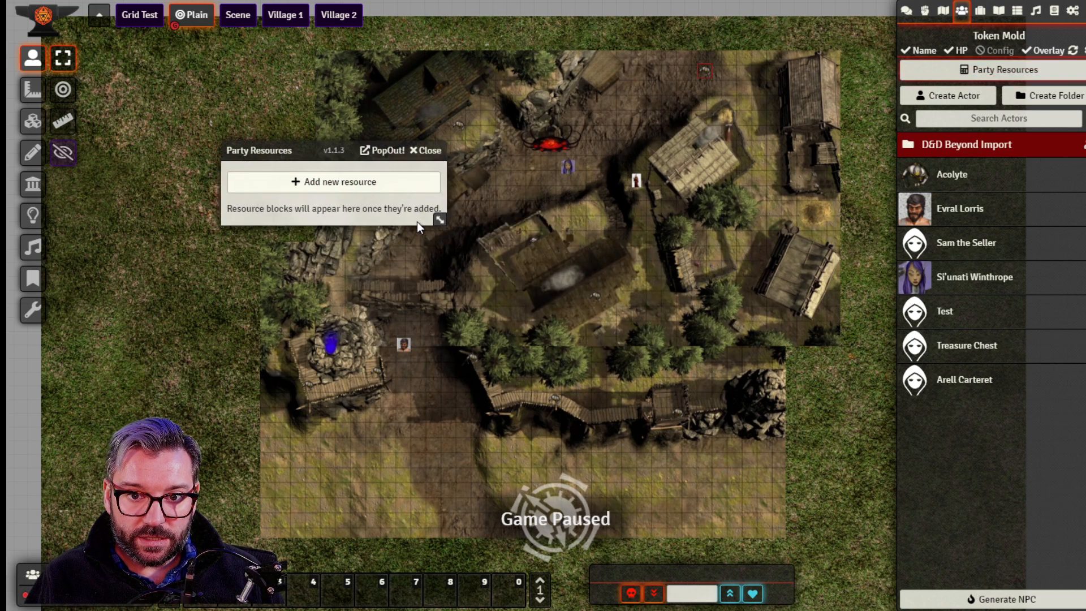
left_click_drag(440, 219, 628, 320)
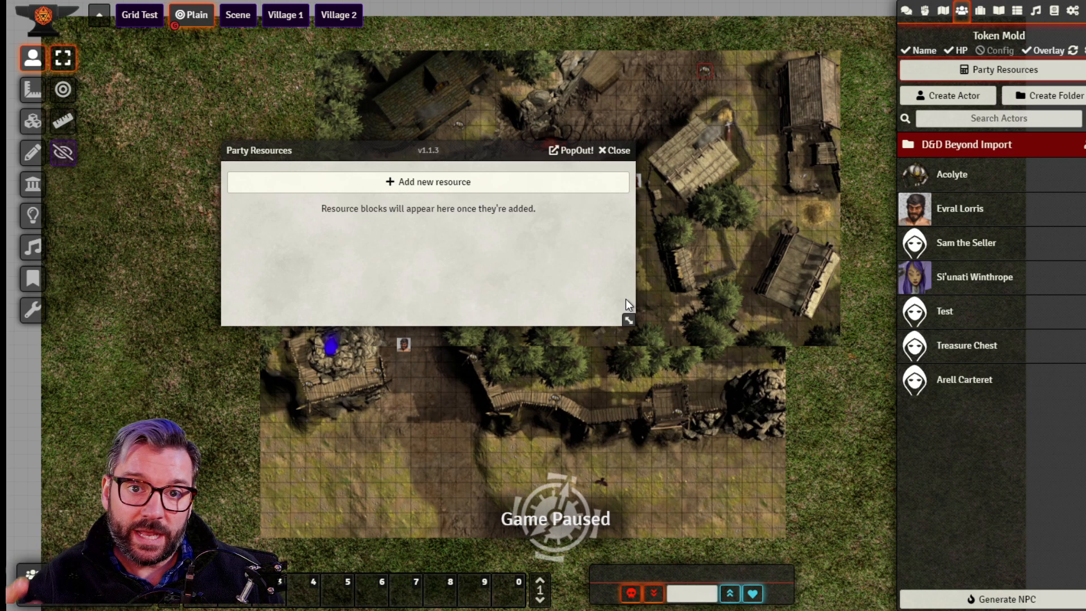
left_click_drag(347, 146, 366, 208)
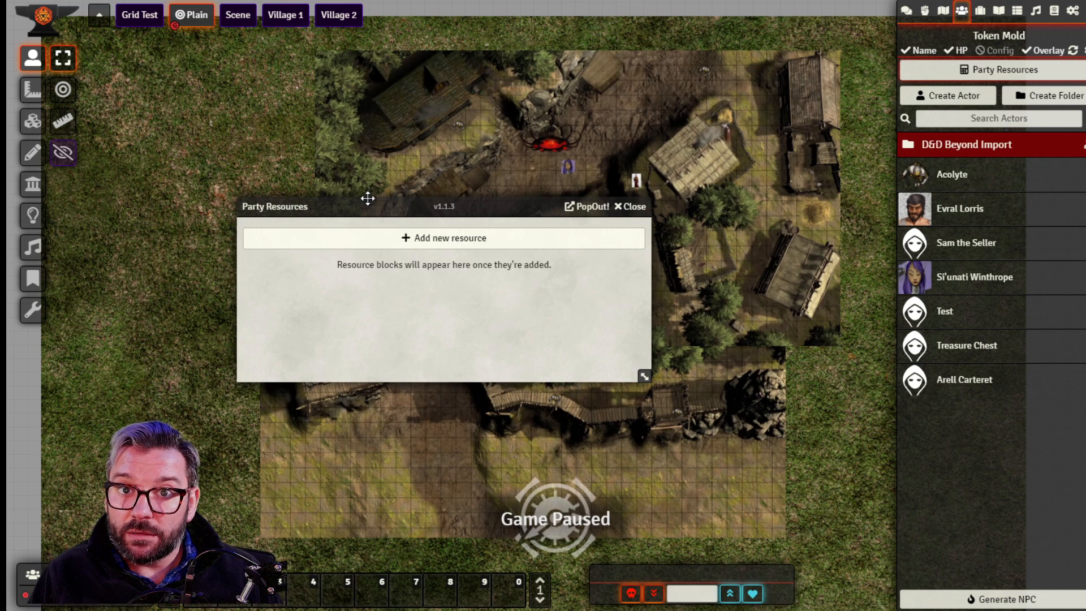
Create a party resource with ID stress, name Stress, default 0, minimum 0 and maximum 5, and try raising and lowering it.
left_click(375, 236)
left_click_drag(488, 143, 522, 116)
left_click(642, 137)
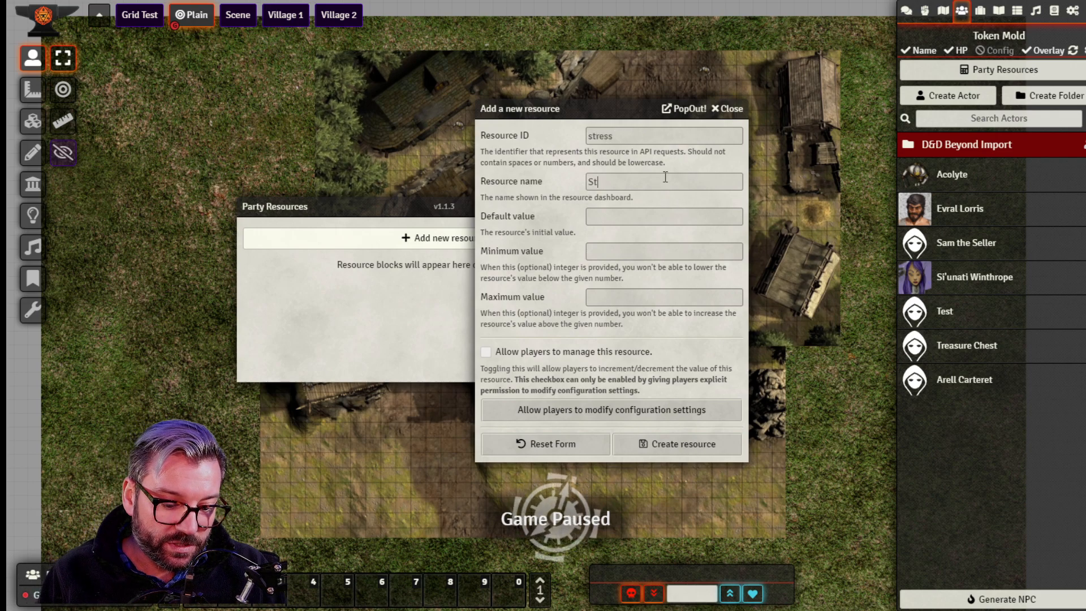
left_click(639, 213)
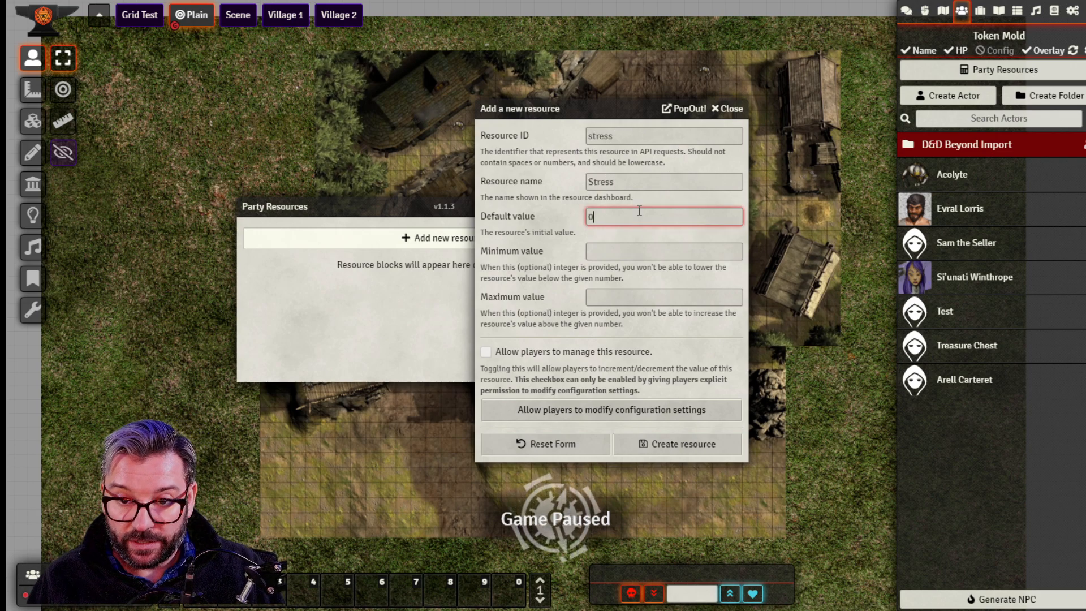
left_click(638, 249)
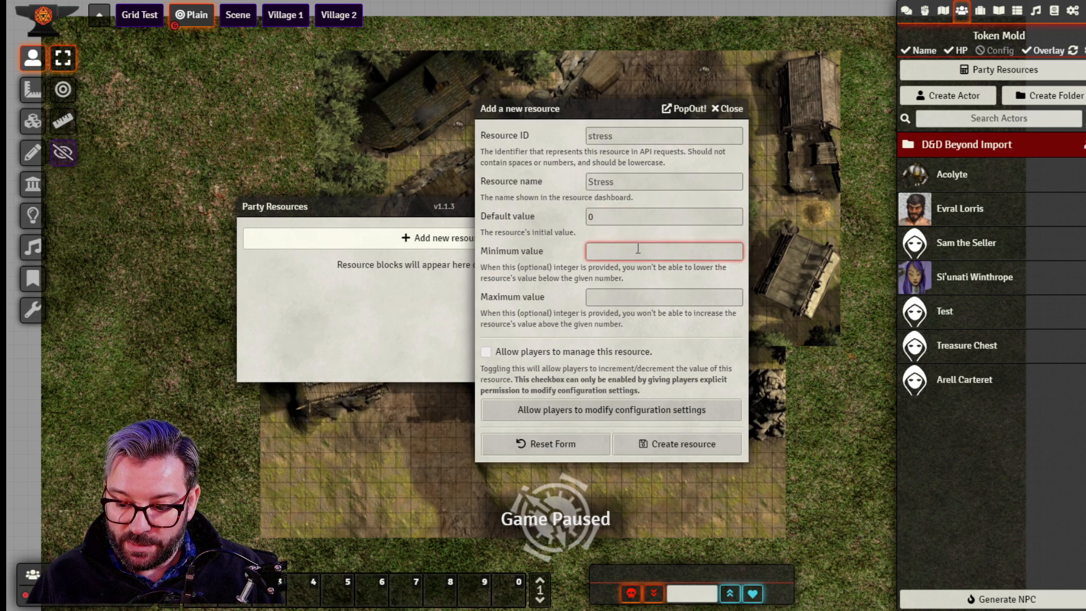
left_click(667, 297)
type("5")
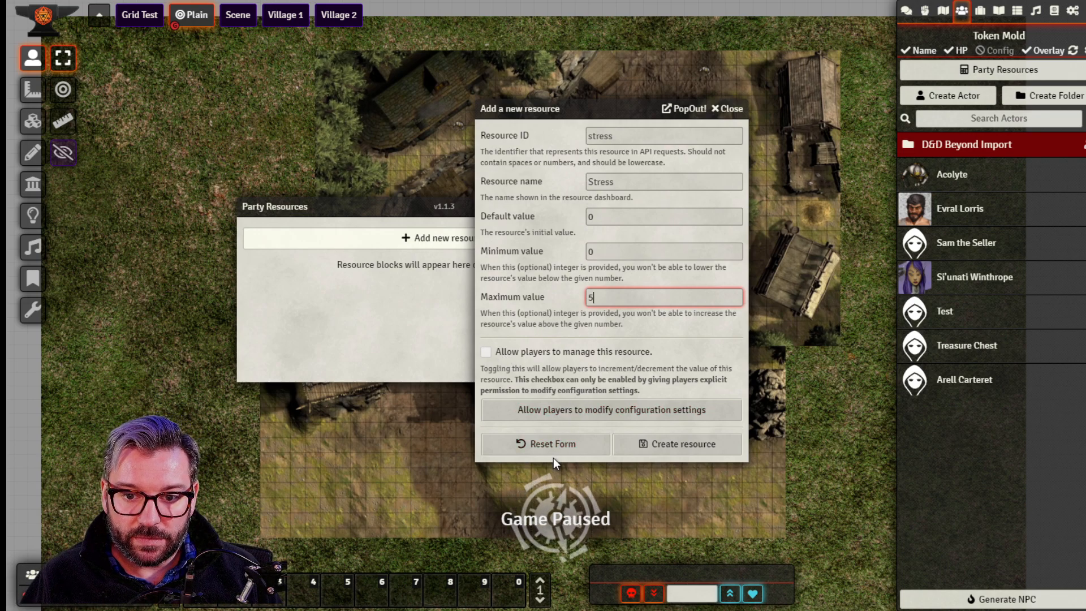
left_click(668, 444)
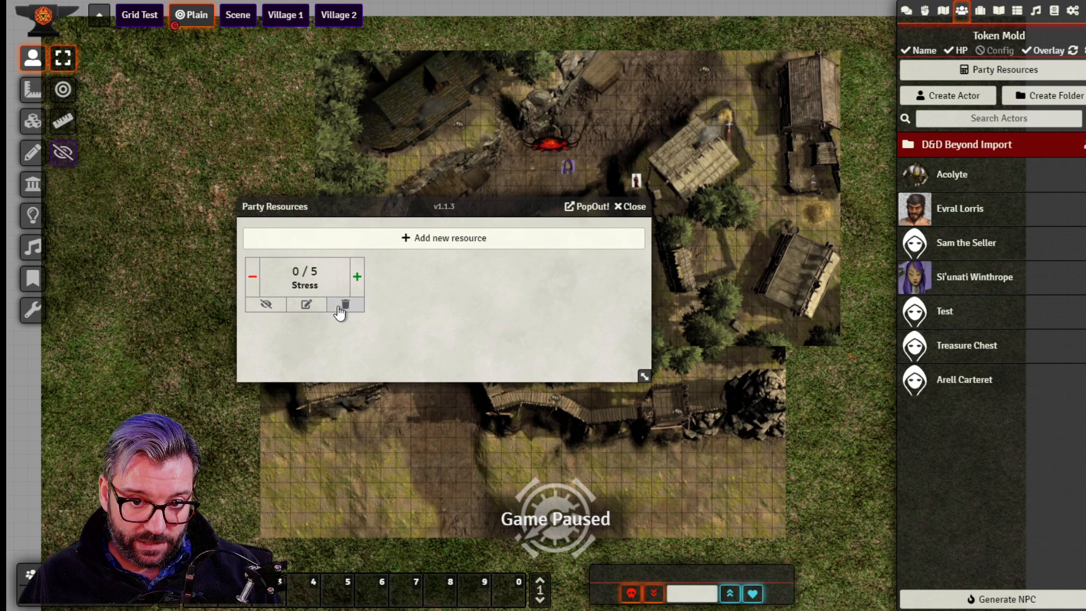
left_click(357, 277)
left_click(252, 280)
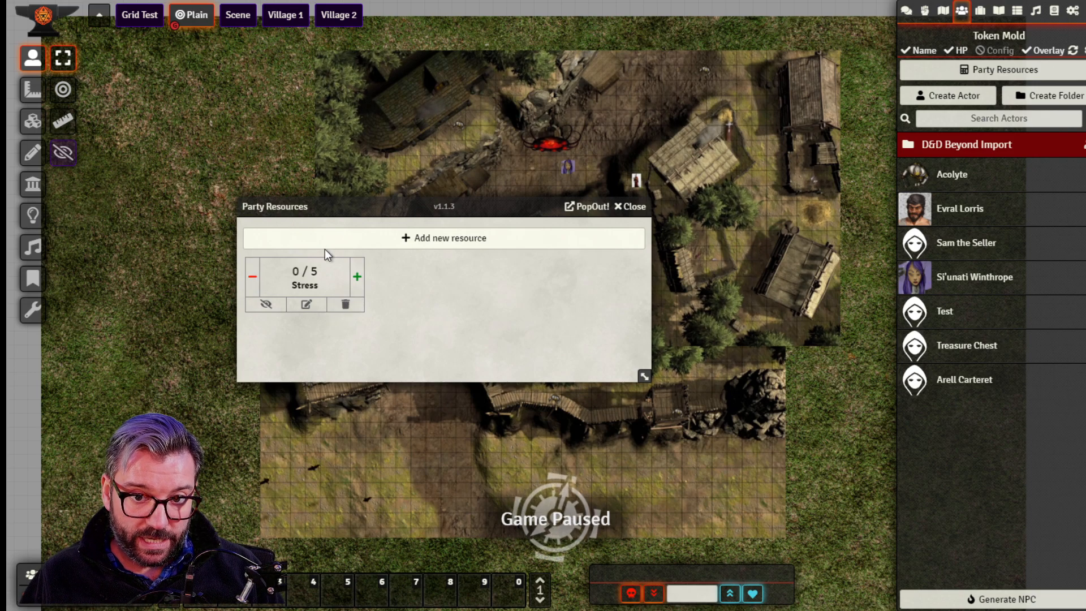
Create a second party resource with ID renown, name Renown, default value 0, minimum 0 and maximum 10.
left_click(354, 240)
type("renown")
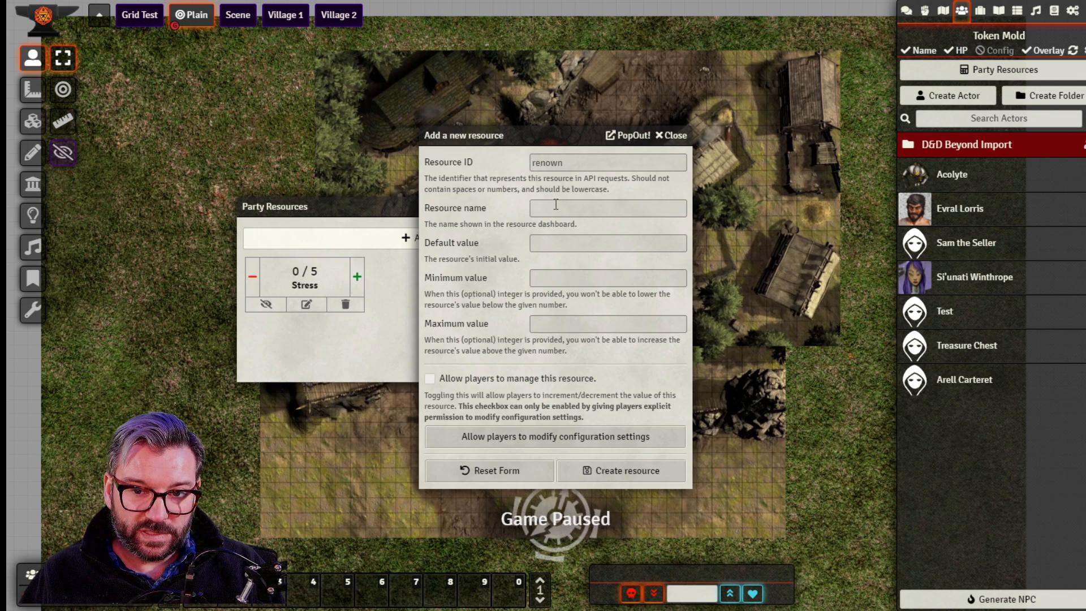
left_click(541, 163)
type("k")
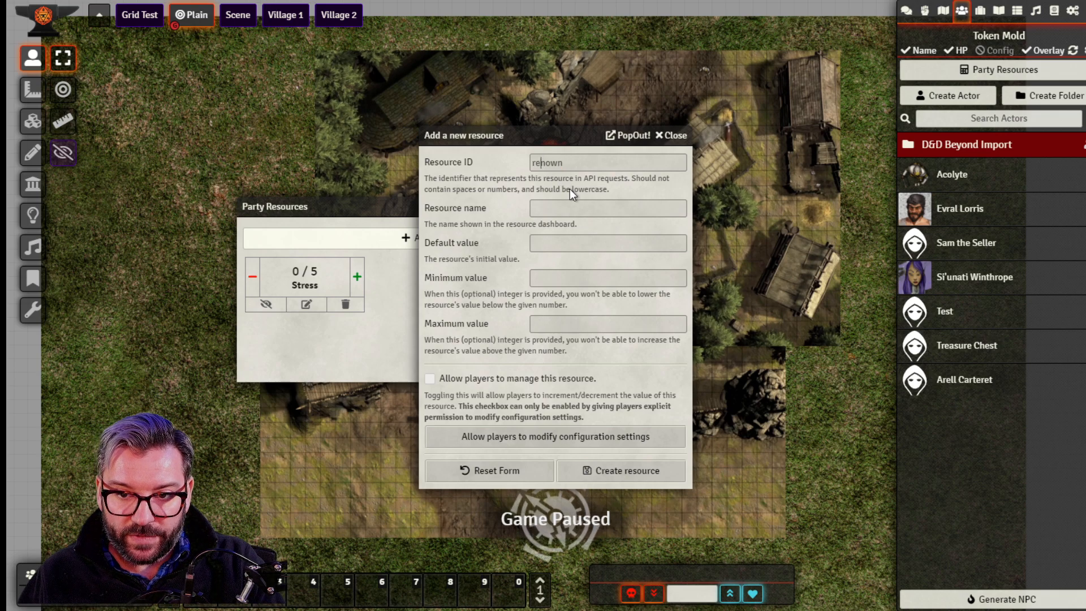
left_click(567, 205)
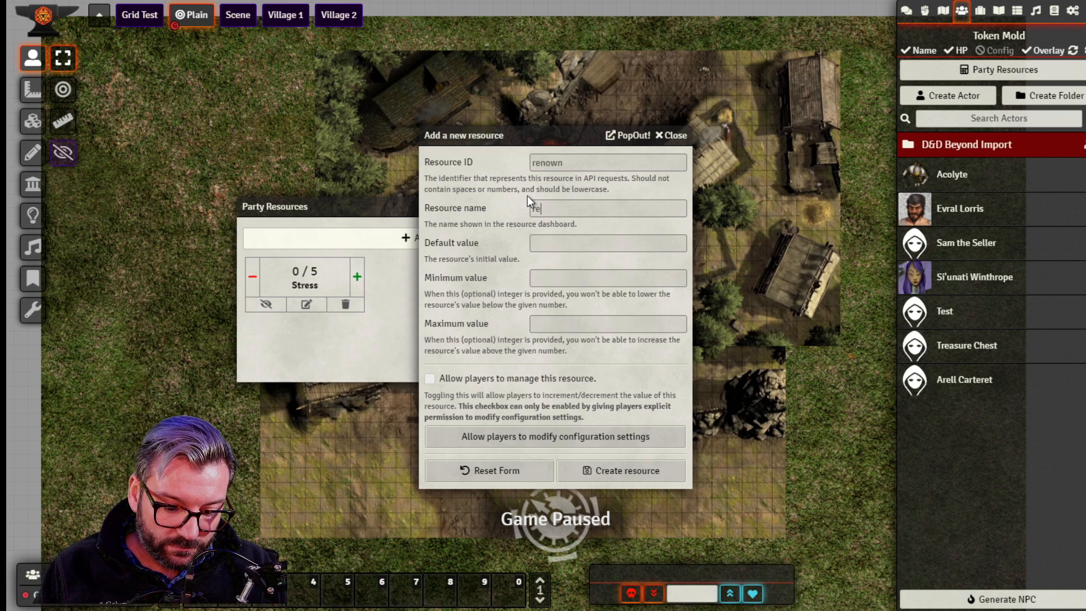
type("Renown")
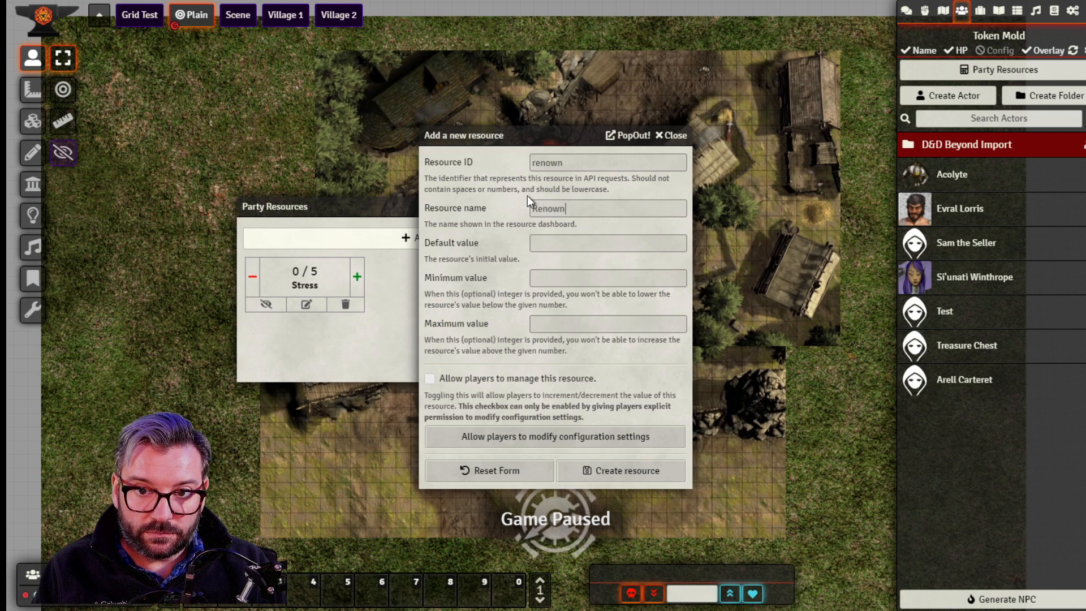
left_click(542, 245)
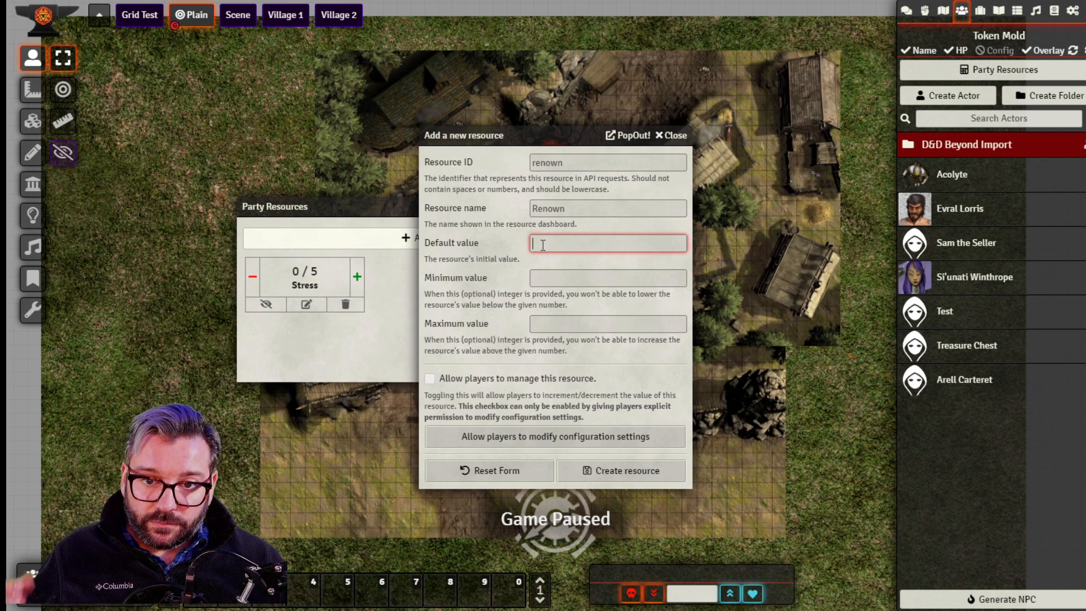
type("0")
left_click(574, 279)
type("0")
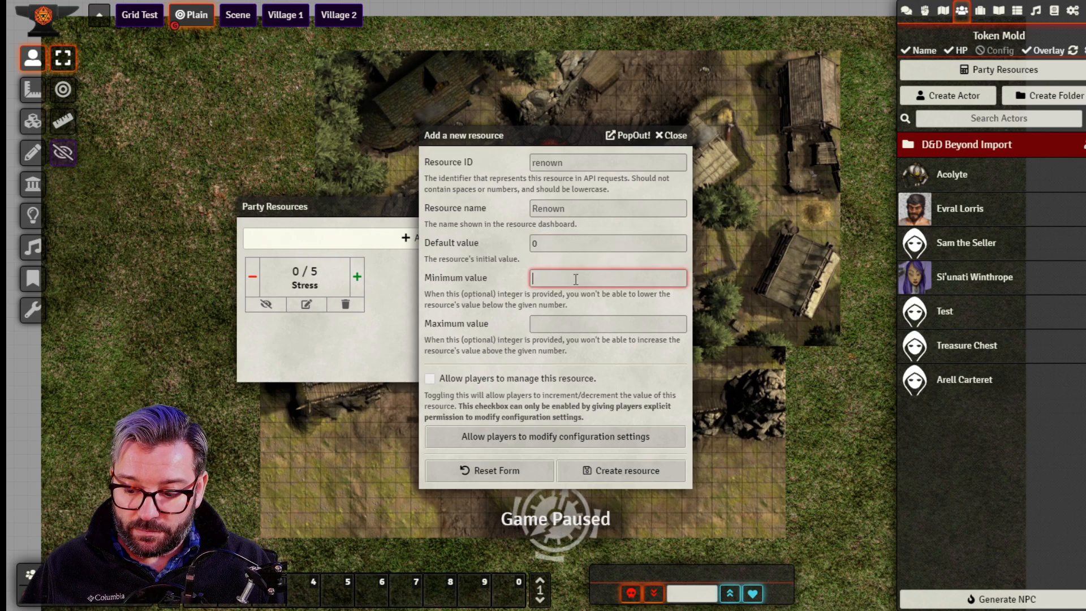
left_click(585, 318)
type("10")
left_click(602, 470)
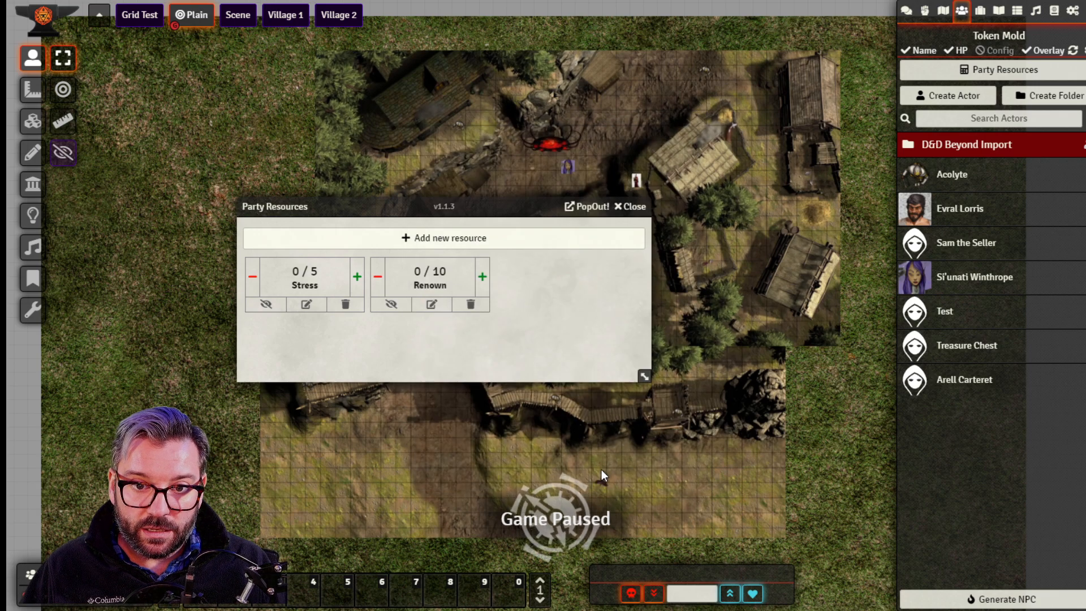
Move the Party Resources window lower on the map, try raising and lowering Renown, and leave it at 1.
left_click_drag(478, 215, 529, 280)
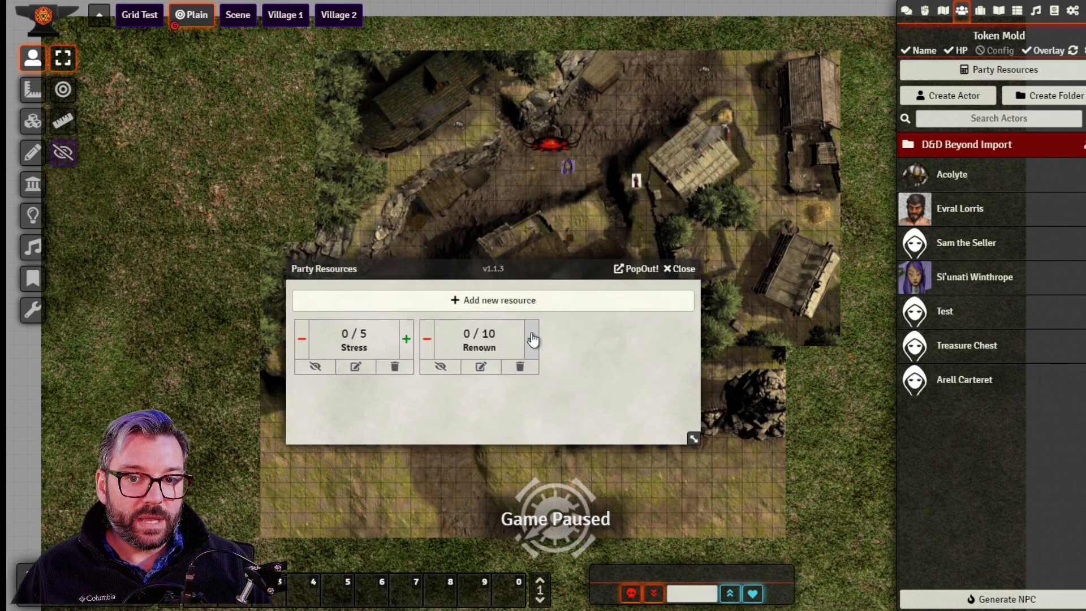
left_click(531, 339)
left_click(427, 339)
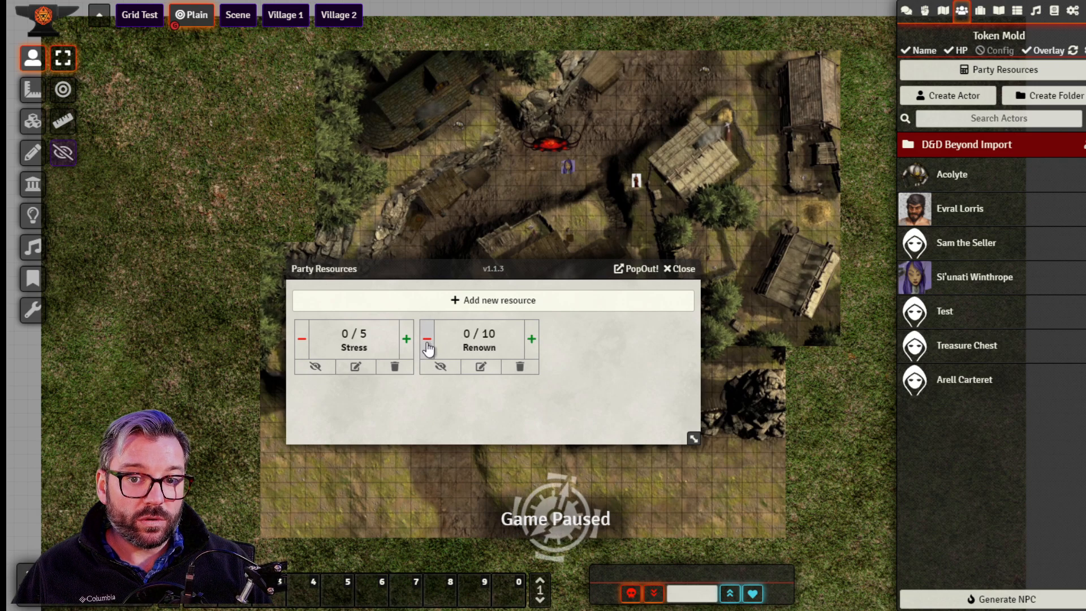
left_click(531, 339)
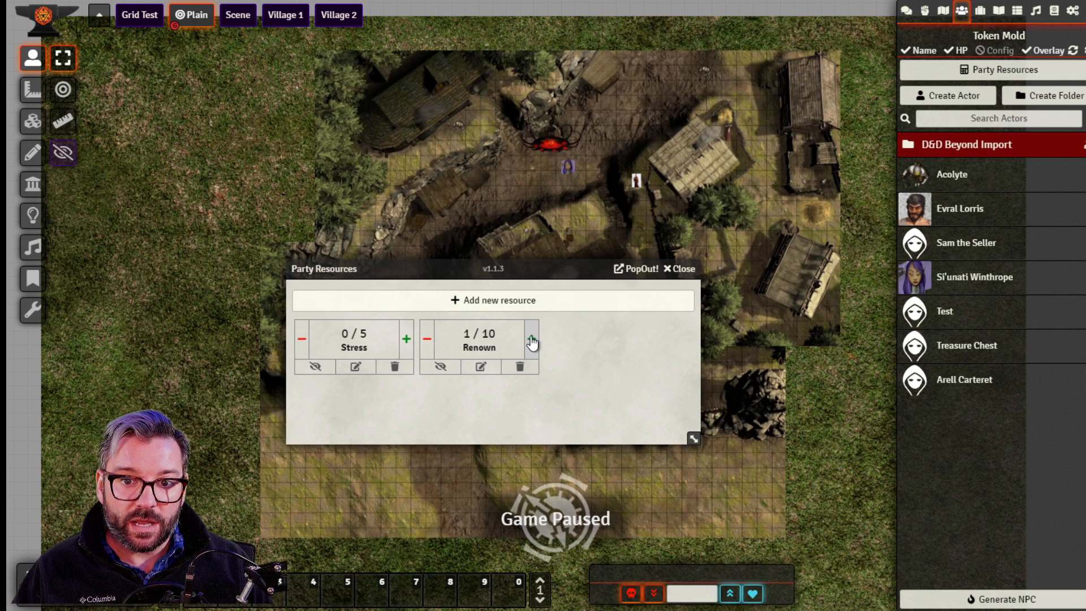
left_click(531, 339)
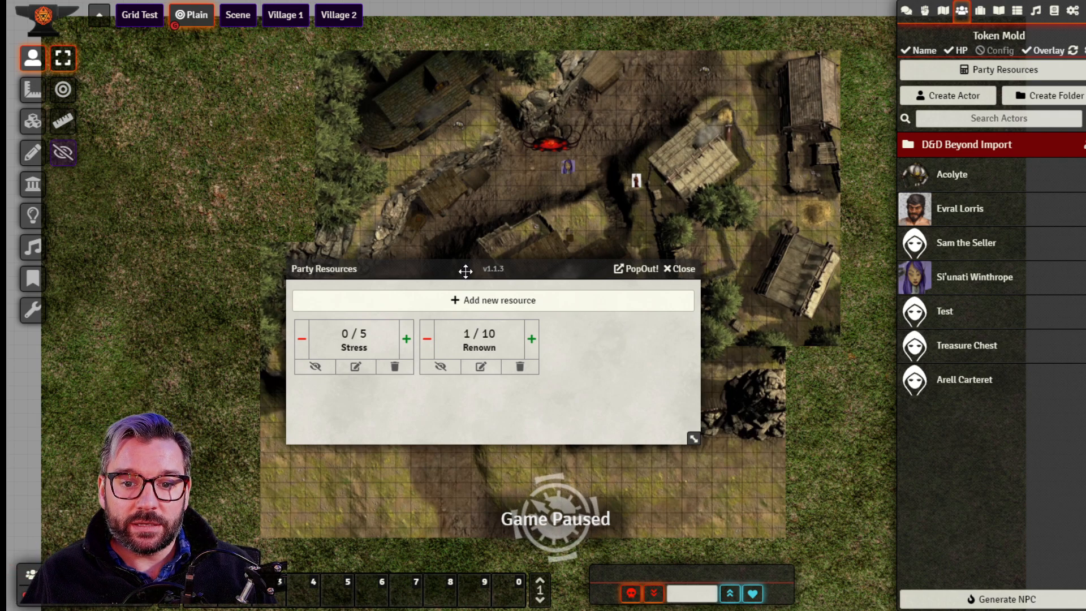
Shrink the Party Resources window to fit its two resources, park it below the actor list, and close it.
left_click_drag(691, 438, 546, 382)
left_click_drag(381, 262, 897, 490)
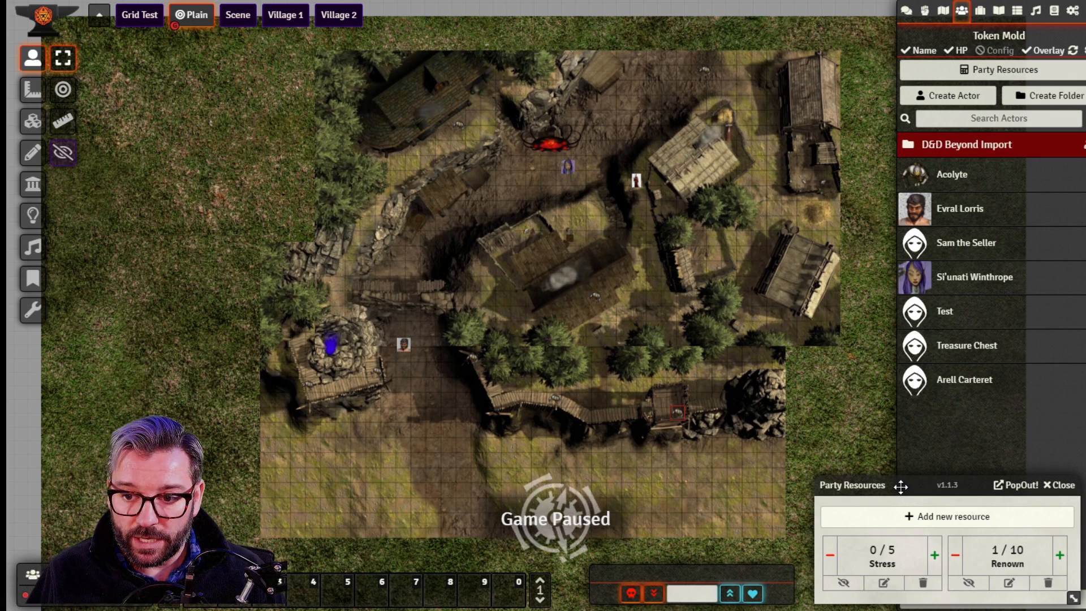
left_click_drag(922, 485, 916, 491)
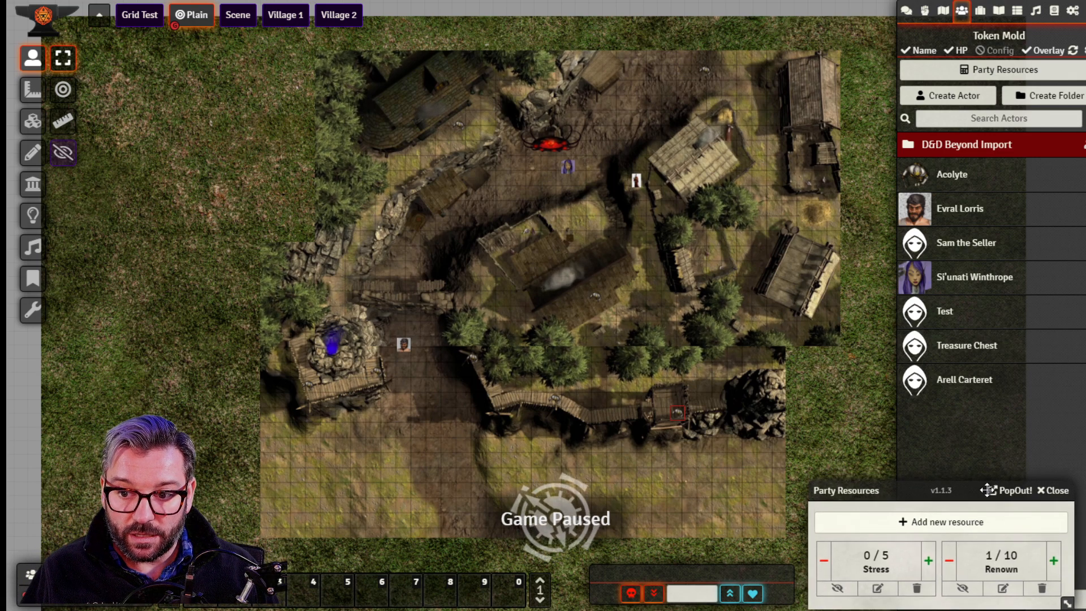
left_click(1056, 491)
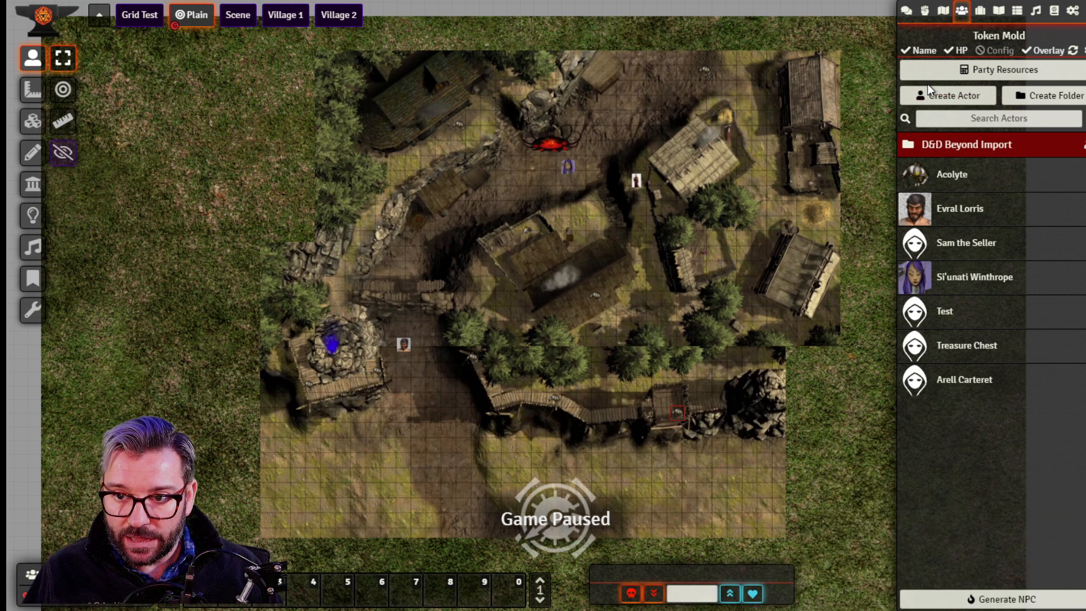
Expand the VoiceActor by Blitz module settings and review its owner recording and limited or observer playback options.
left_click(1078, 16)
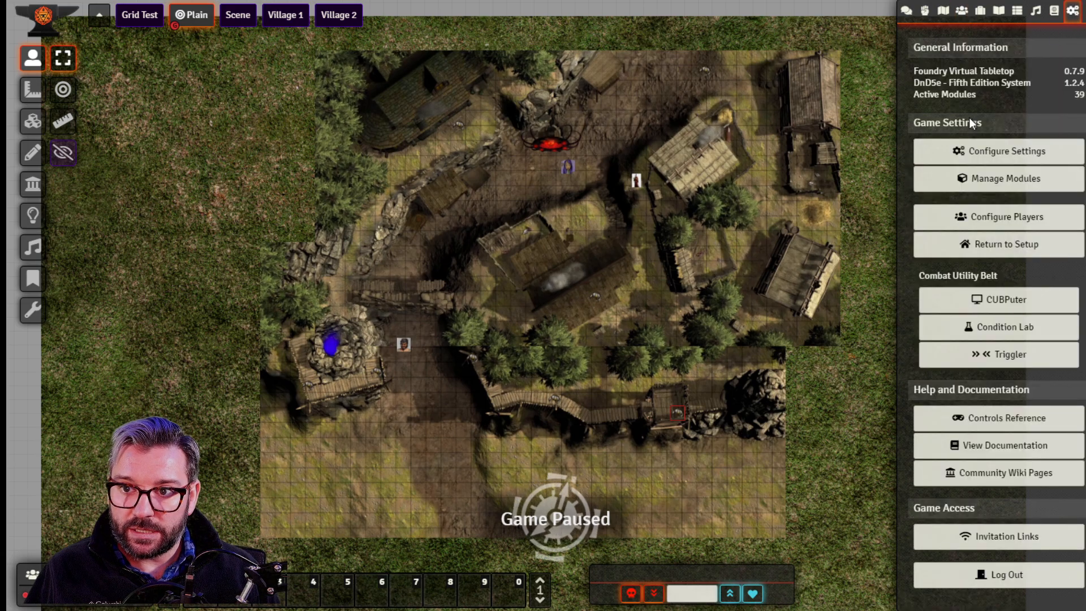
left_click(992, 150)
scroll(539, 362, "down", 1)
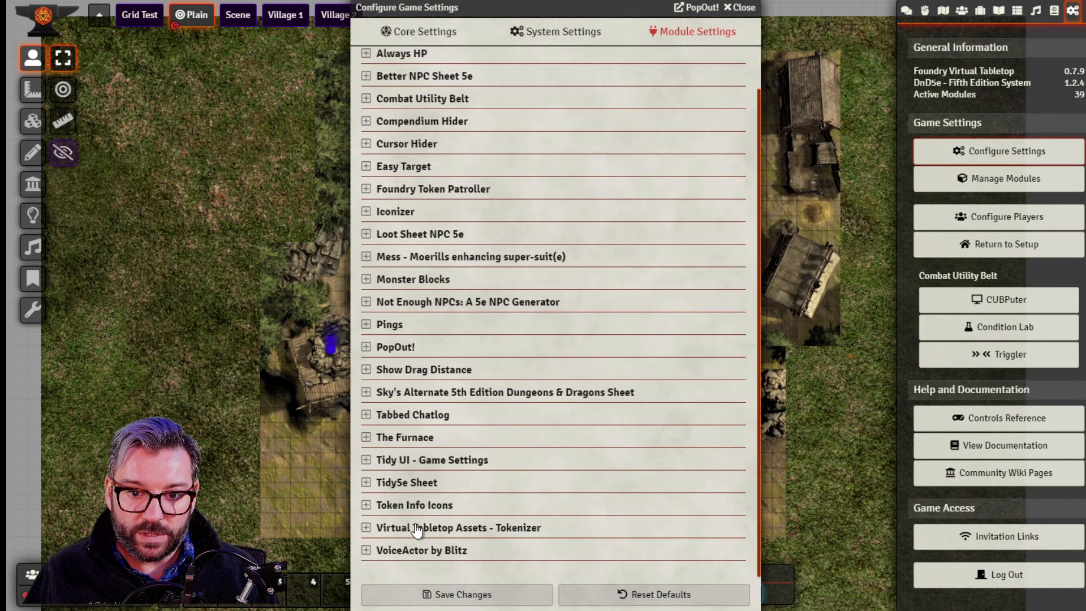
left_click(366, 550)
scroll(566, 339, "down", 2)
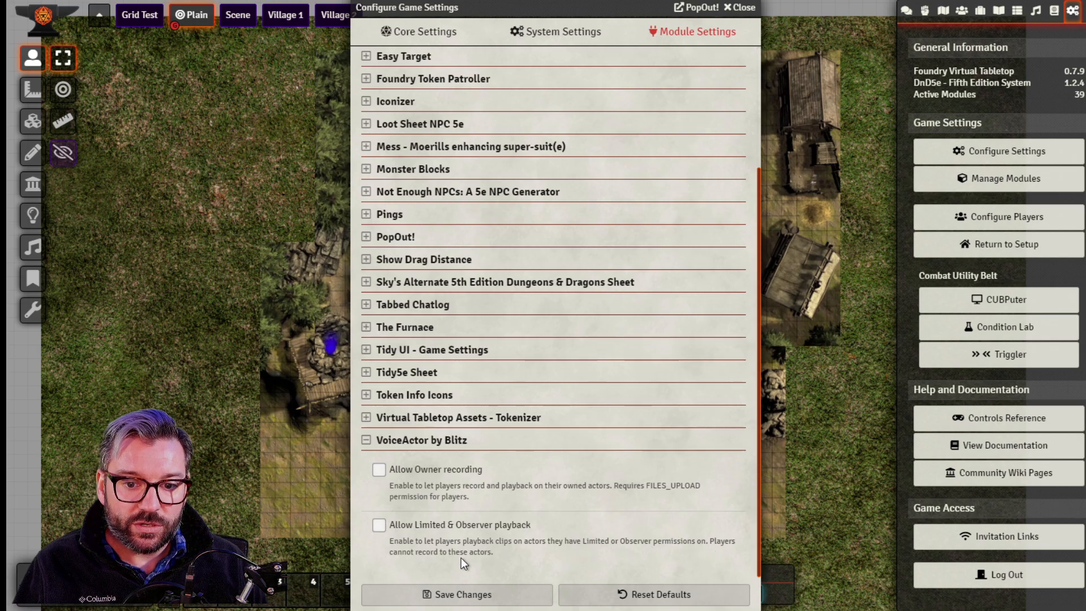
Collapse the VoiceActor by Blitz settings and close the game settings window.
left_click(367, 440)
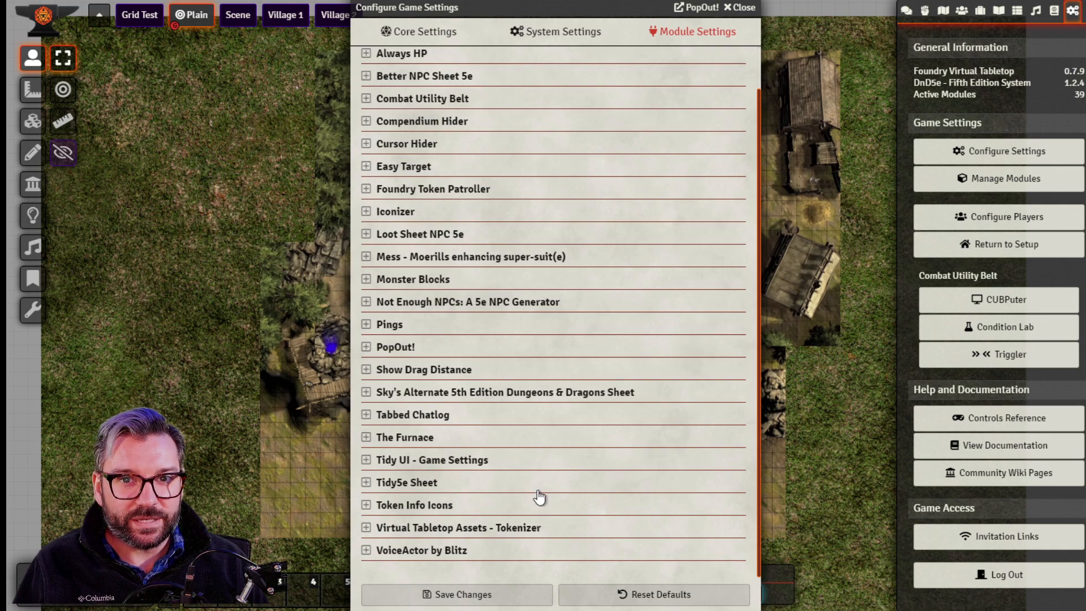
scroll(545, 481, "up", 1)
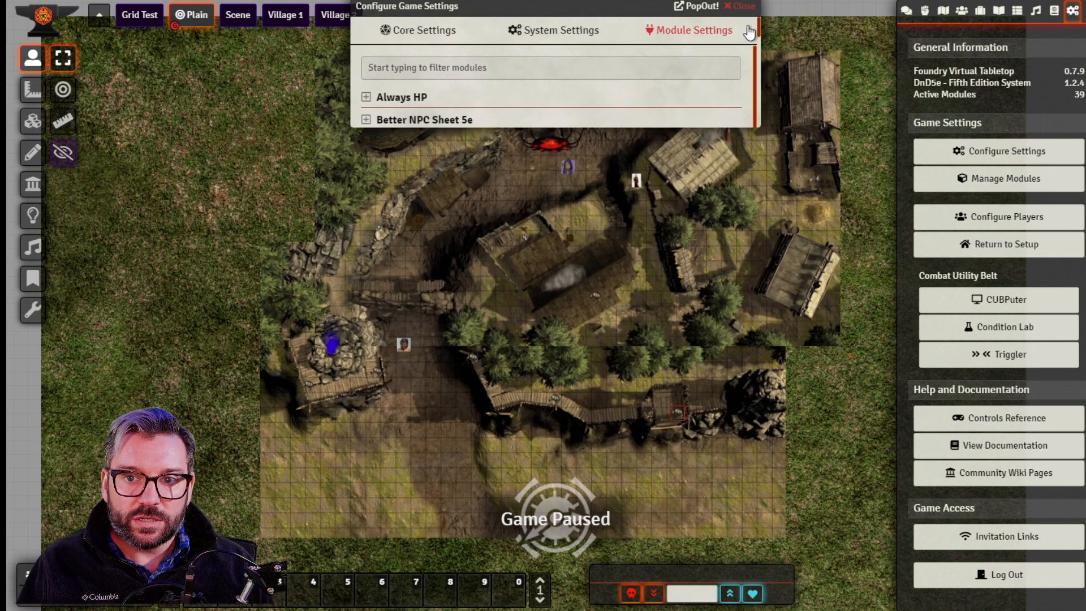
left_click(736, 7)
Open Evral Lorris's character sheet from the actor list, check its header for voice recording controls, and close it.
left_click(962, 13)
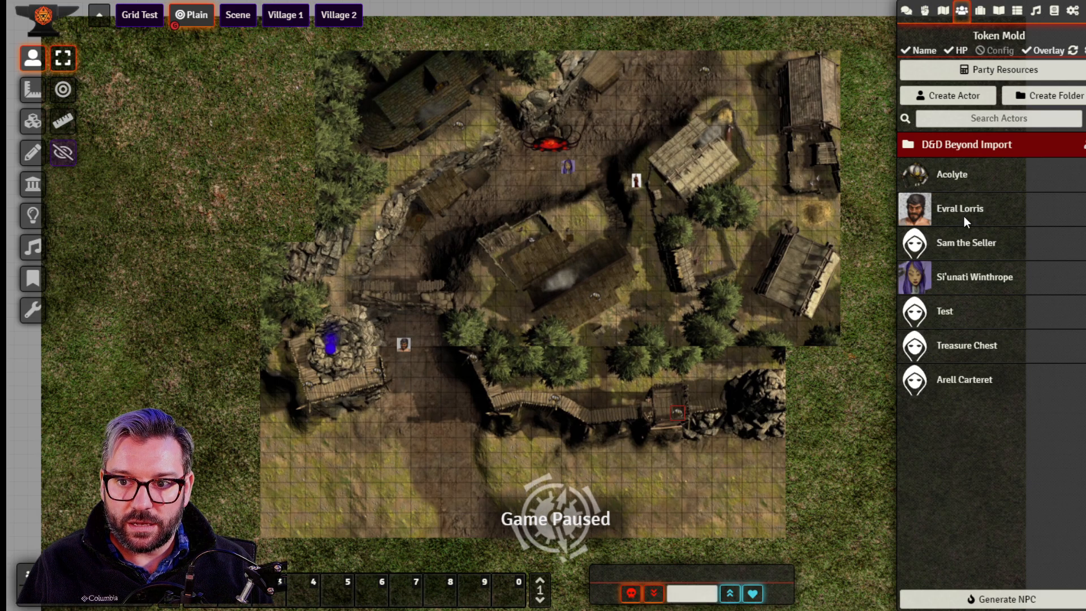
left_click(977, 210)
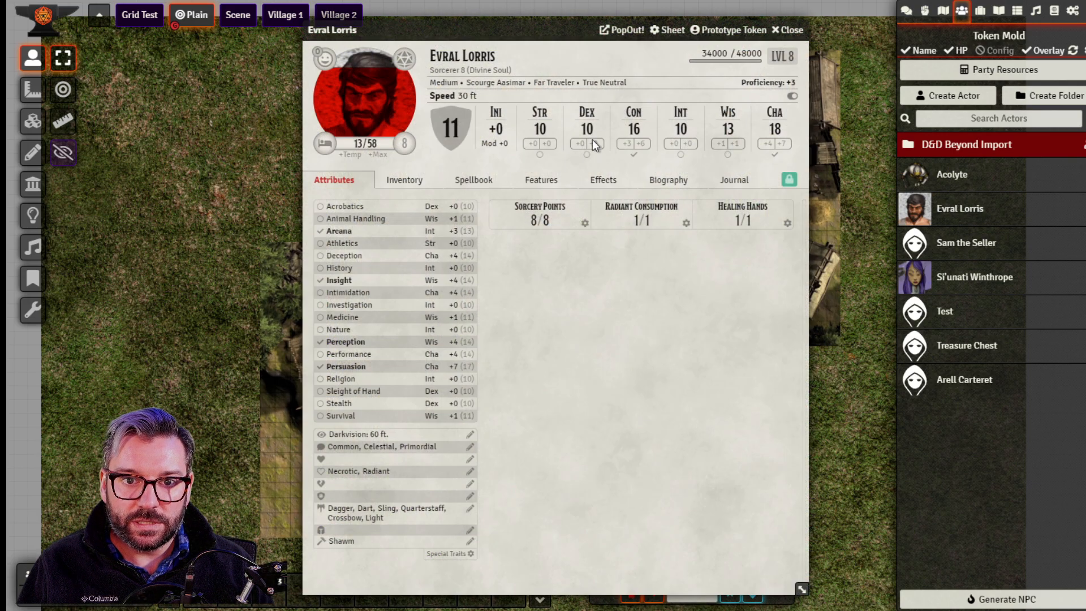
left_click_drag(454, 29, 519, 39)
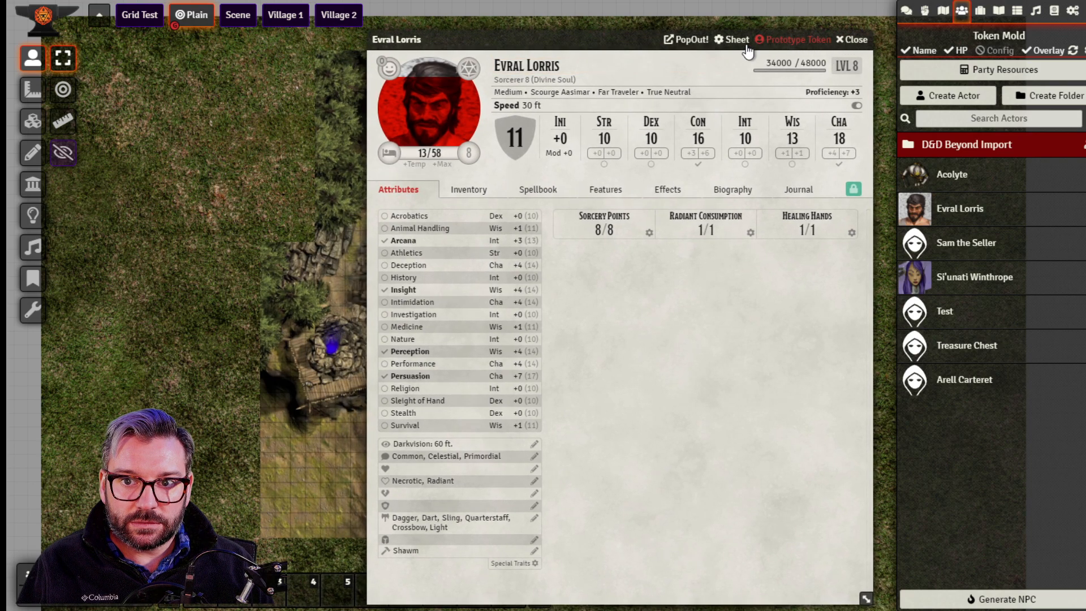
left_click(861, 50)
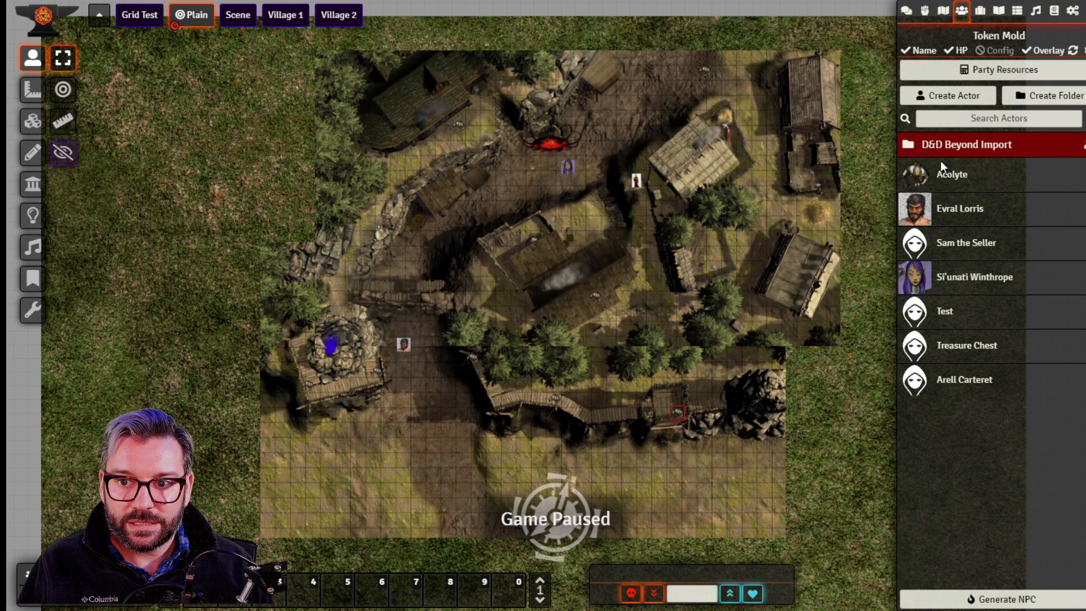
Open Si'unati Winthrope's character sheet and save a different default sheet class that shows the voice recording and playback controls.
left_click(967, 277)
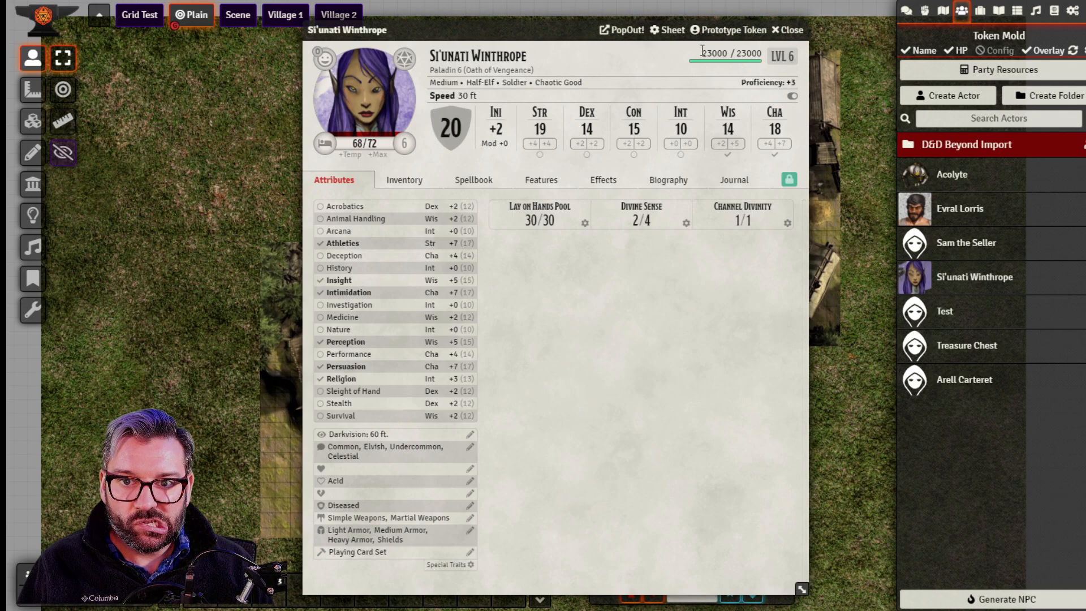
left_click_drag(544, 29, 590, 35)
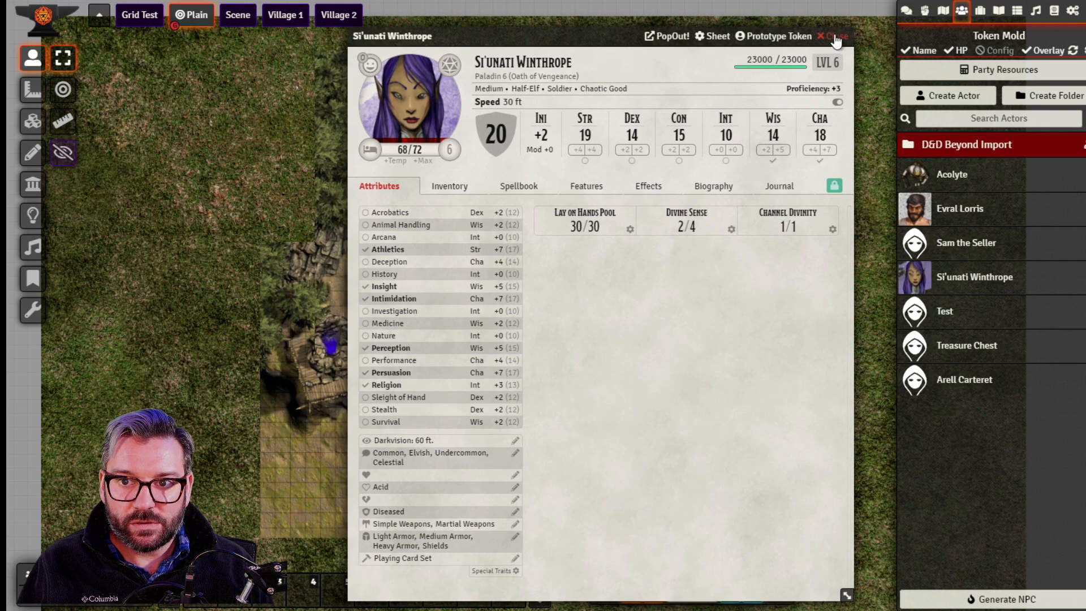
left_click(714, 38)
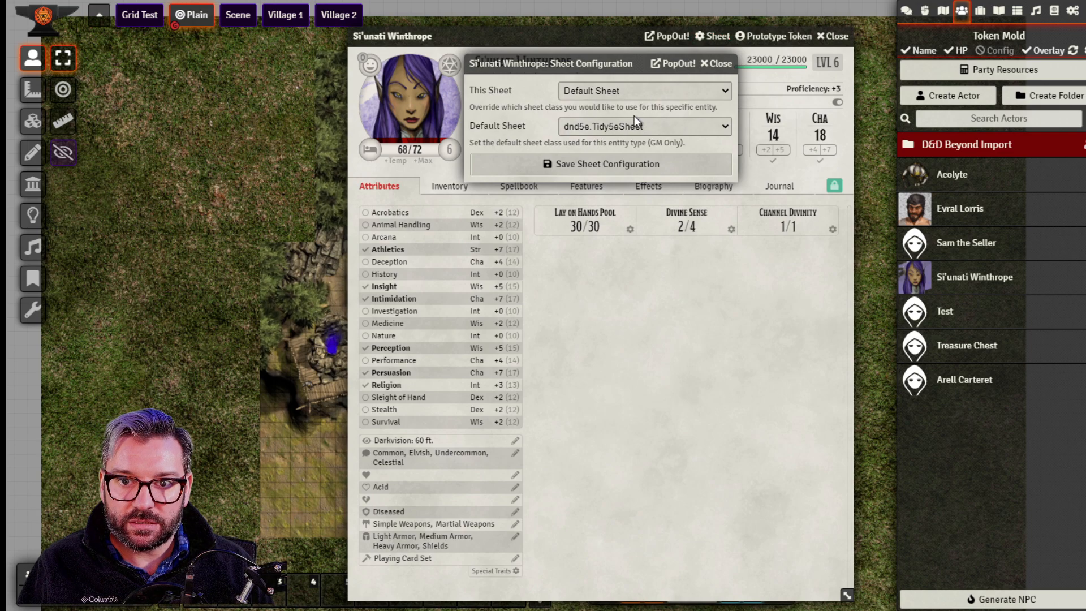
left_click(654, 166)
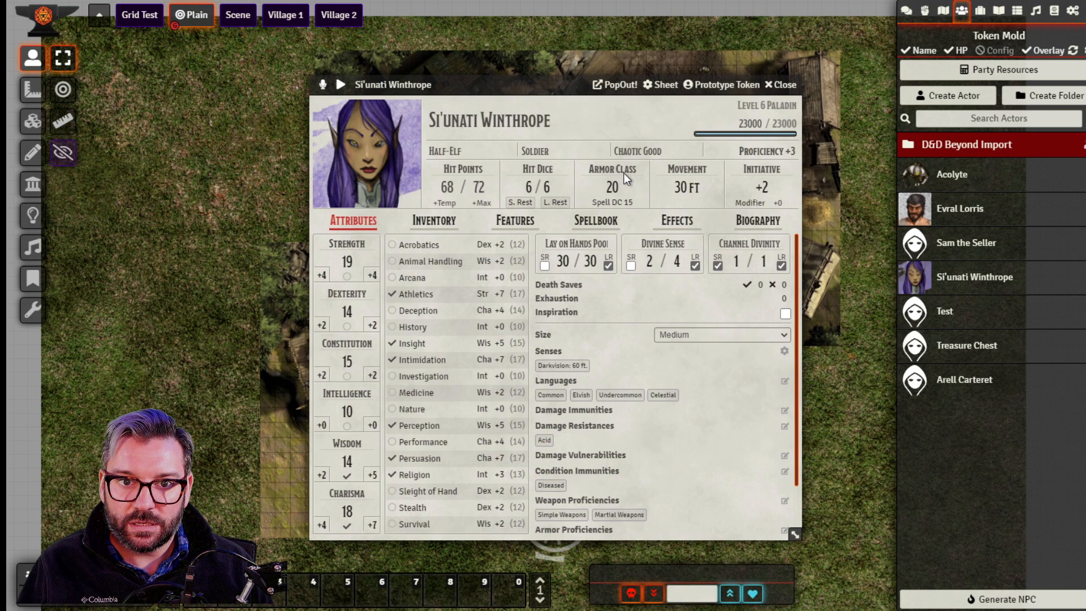
left_click_drag(524, 84, 553, 75)
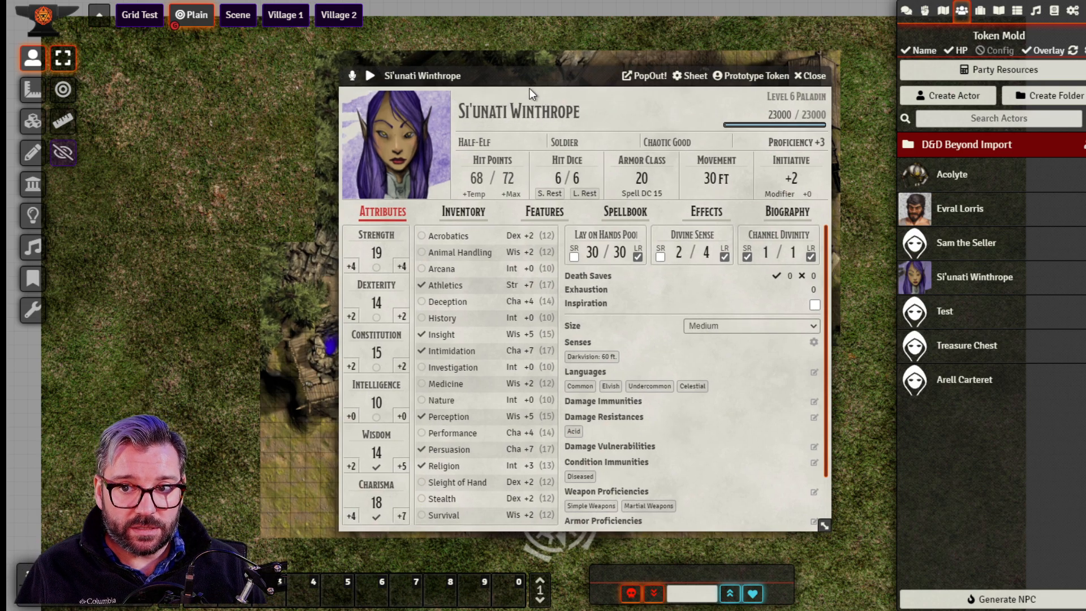
left_click(351, 74)
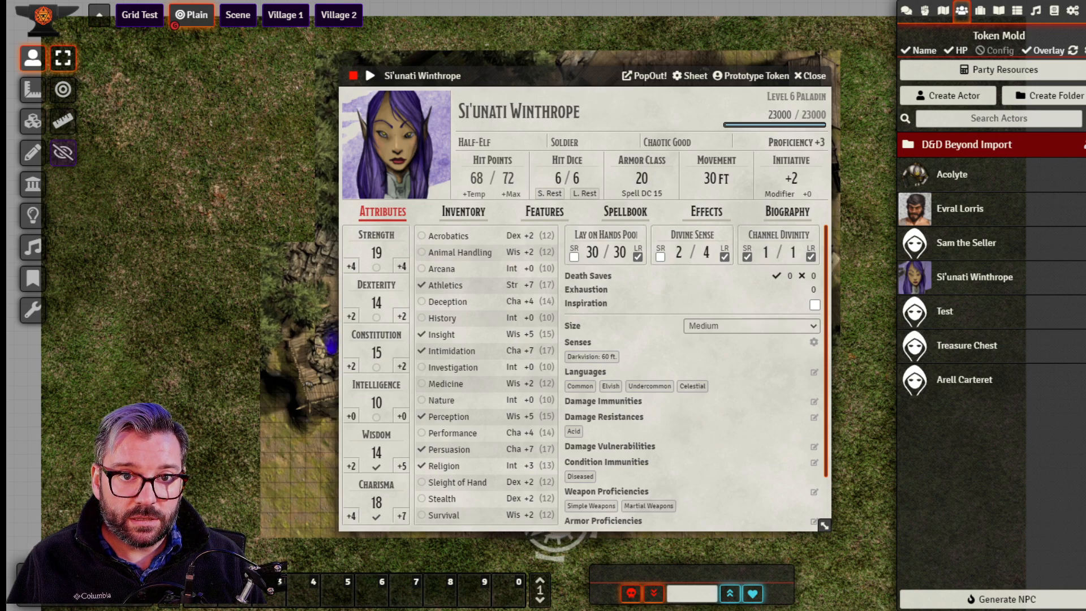
left_click_drag(456, 70, 403, 56)
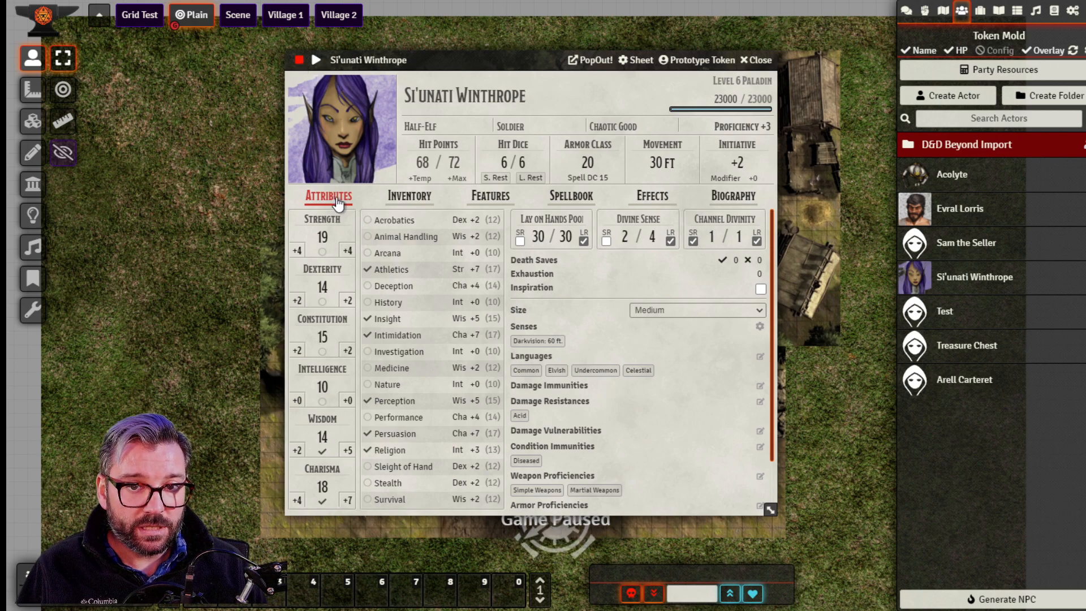
left_click(317, 60)
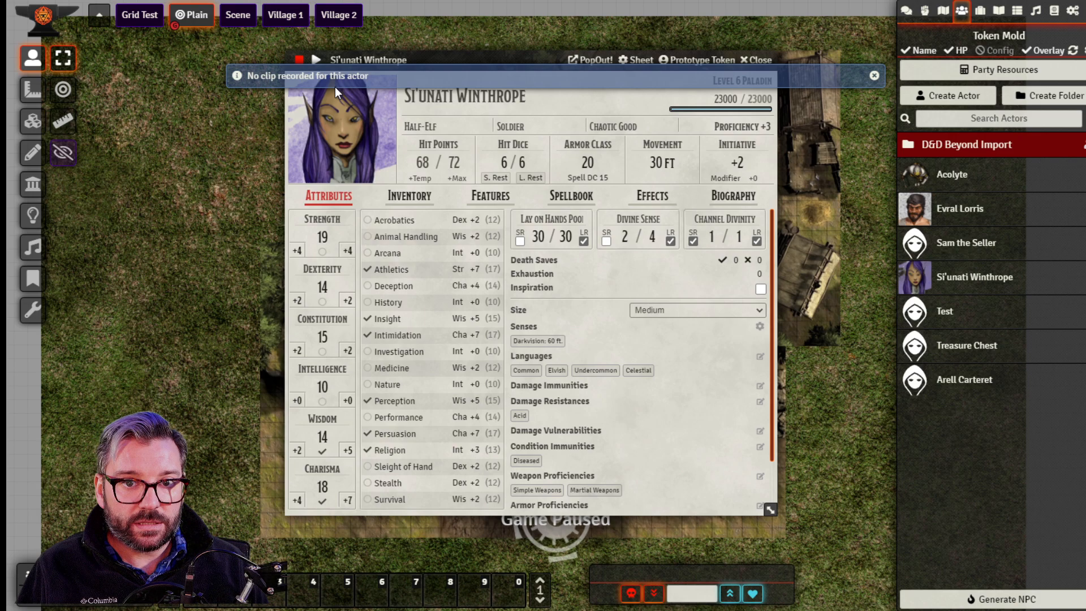
left_click(874, 76)
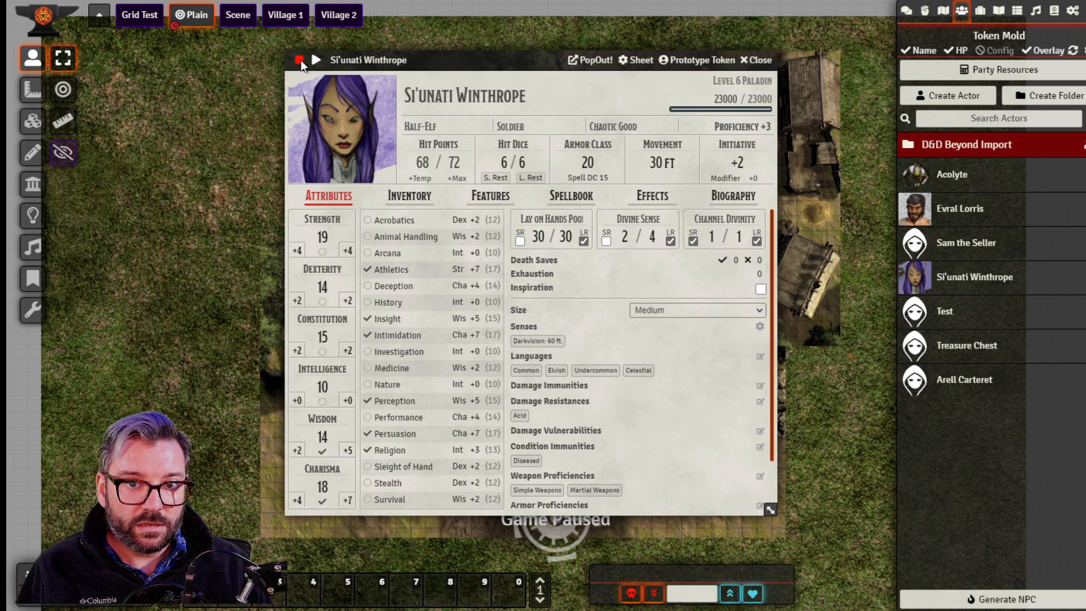
left_click(757, 60)
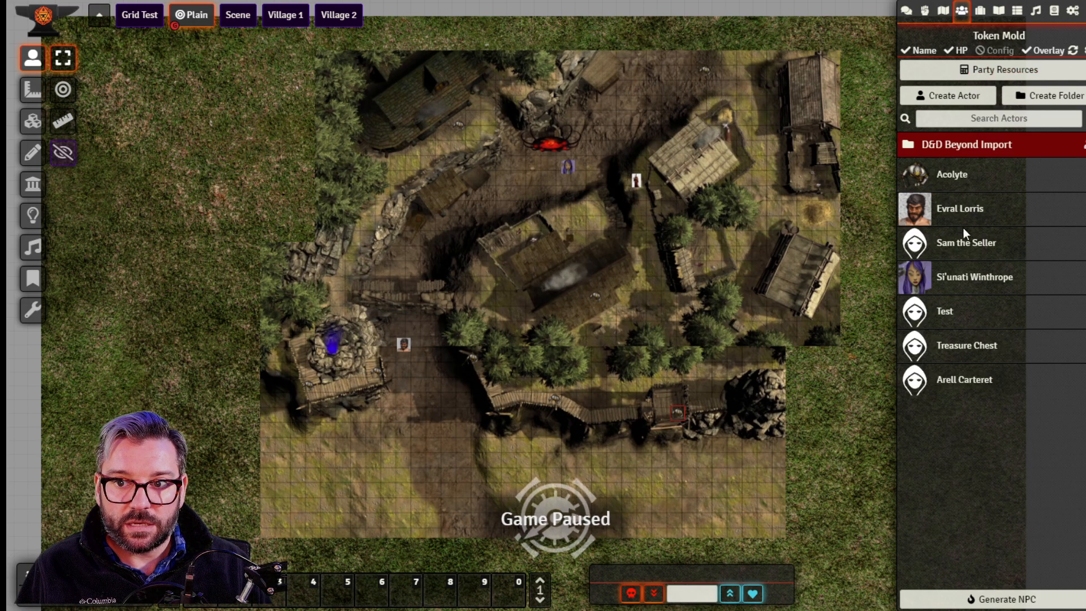
left_click(959, 209)
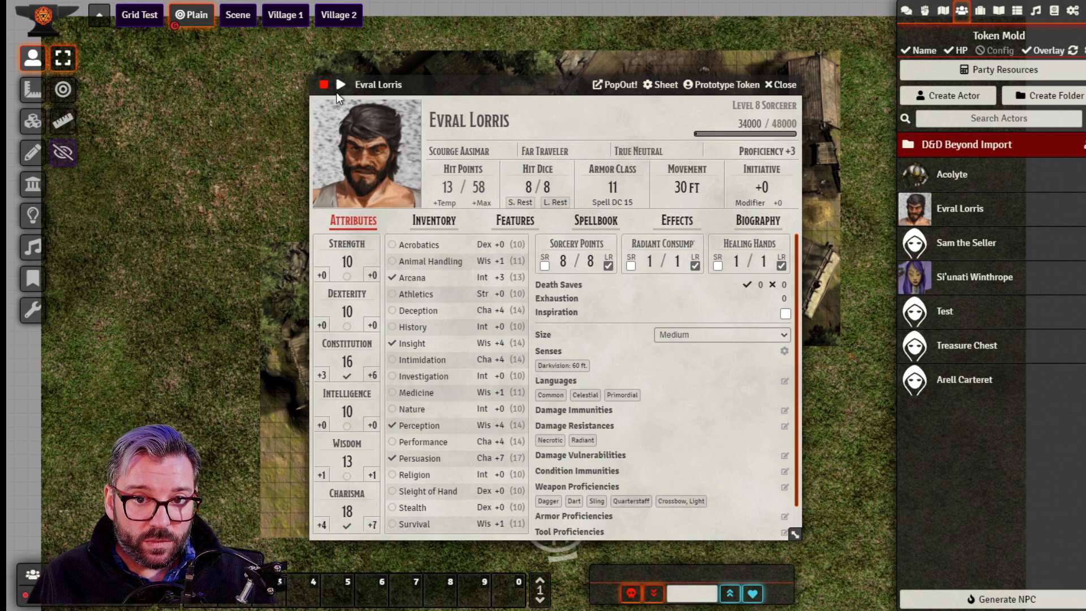
left_click_drag(324, 89, 371, 73)
left_click(371, 73)
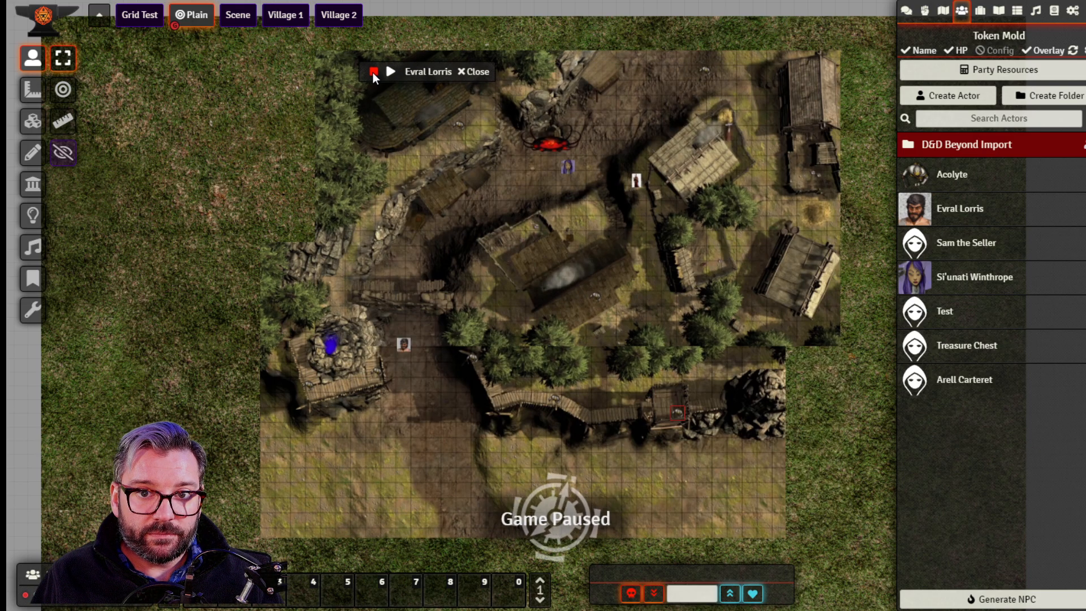
double_click(372, 72)
left_click(390, 72)
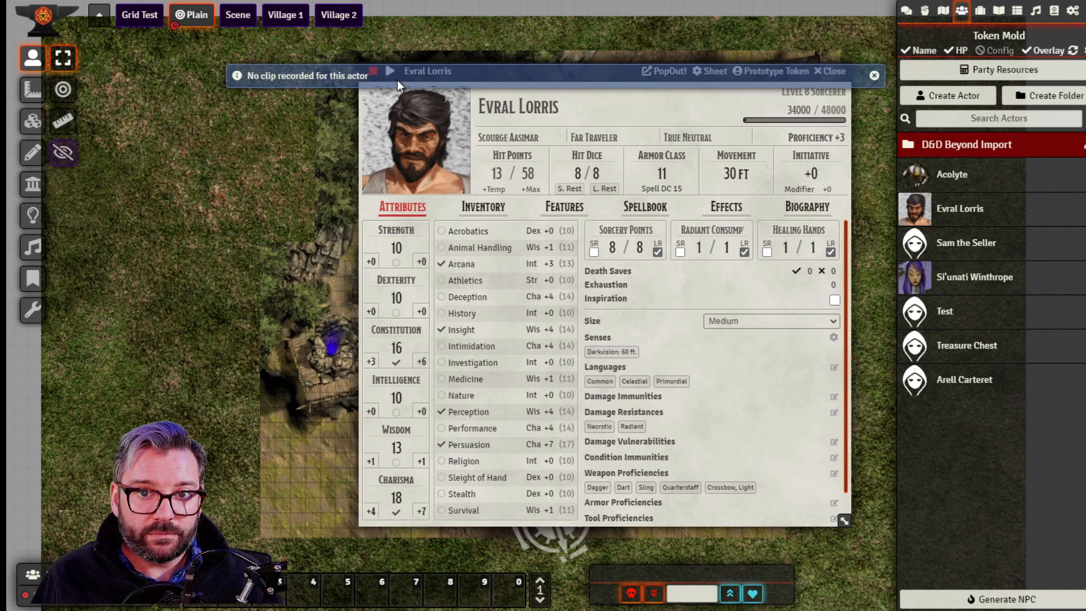
left_click(875, 75)
left_click_drag(563, 67, 444, 68)
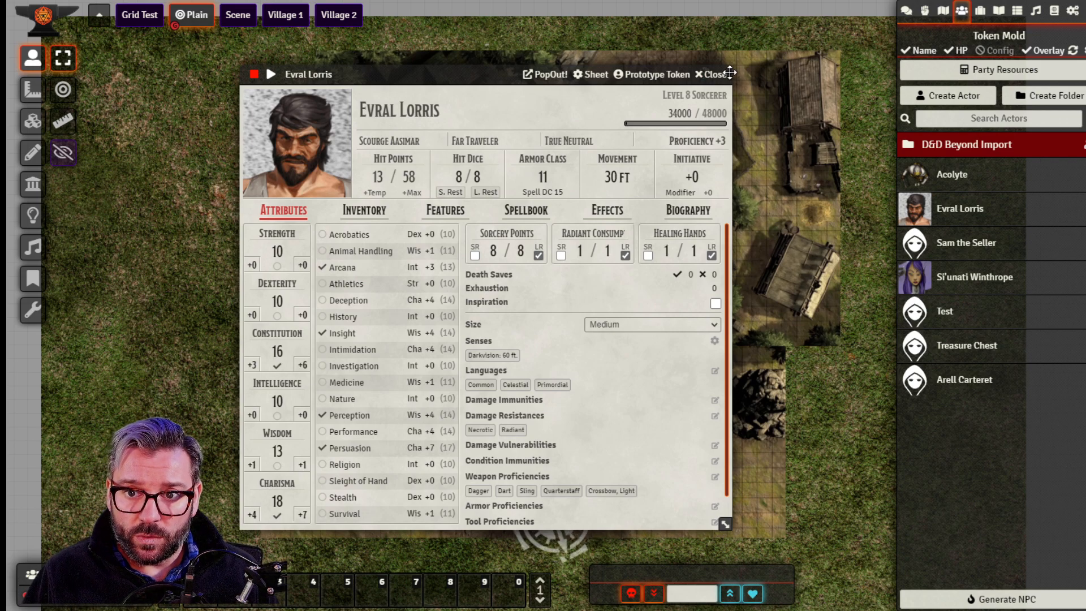
left_click(716, 74)
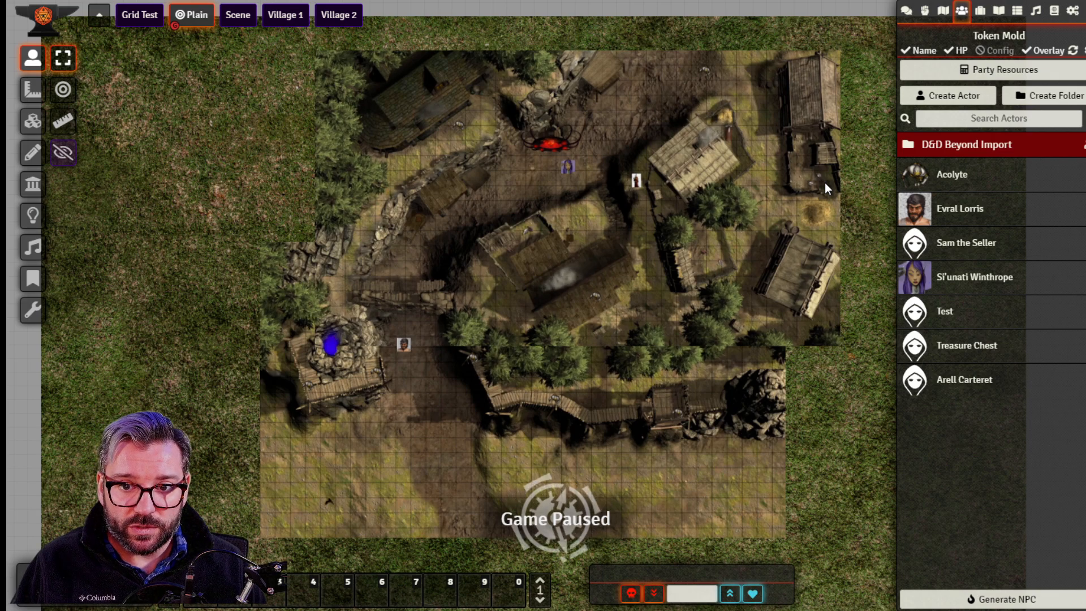
Open the 01 Introduction journal entry under Lost Mine of Phandelver, examine its voice recording and playback controls, and close it.
left_click(998, 11)
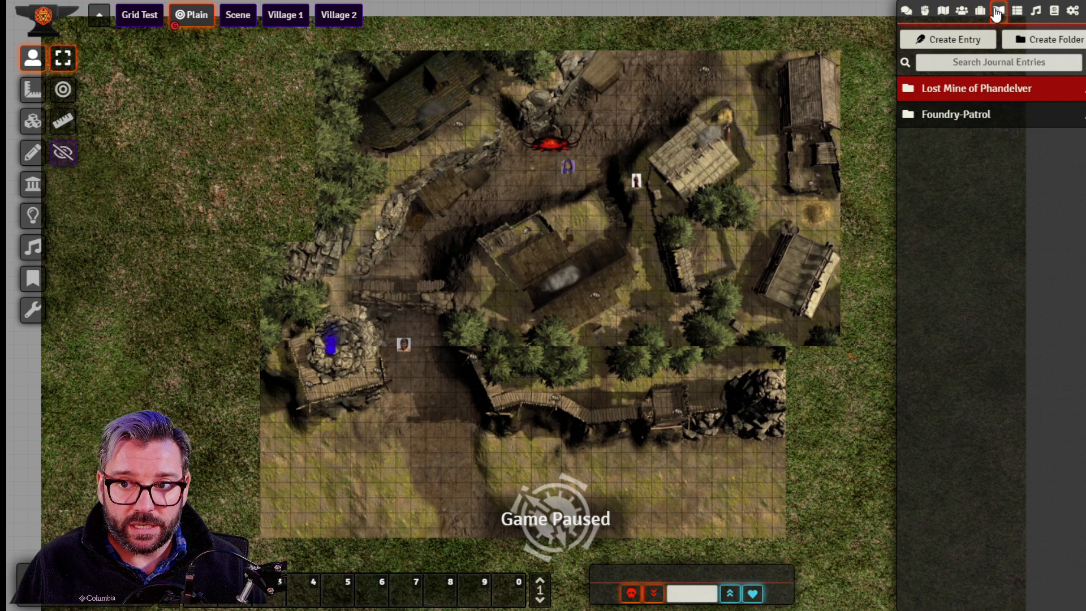
left_click(975, 91)
left_click(968, 112)
left_click(961, 165)
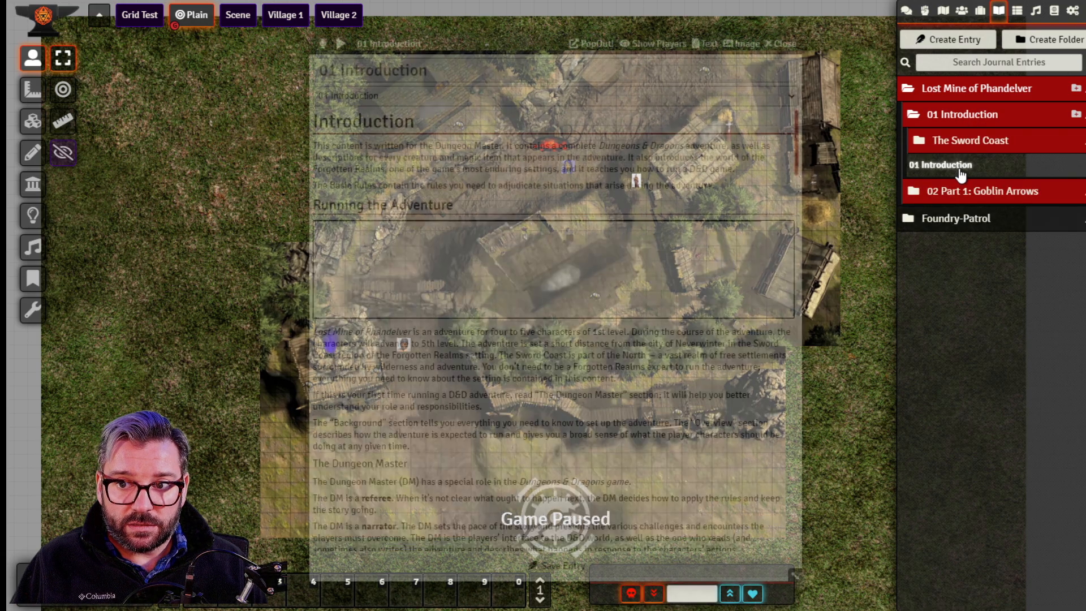
left_click_drag(507, 43, 478, 49)
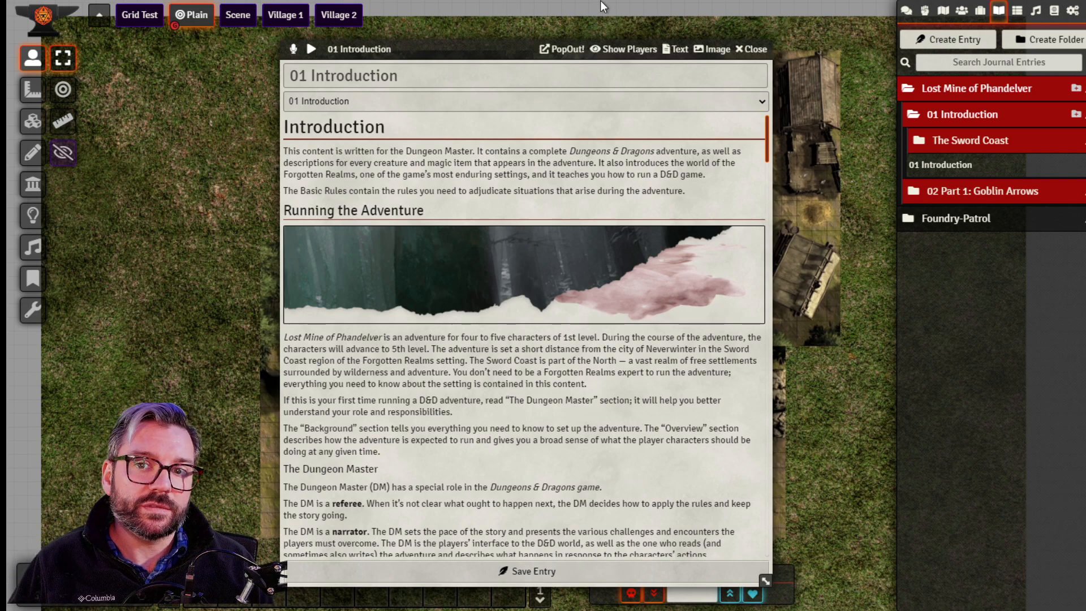
left_click(750, 51)
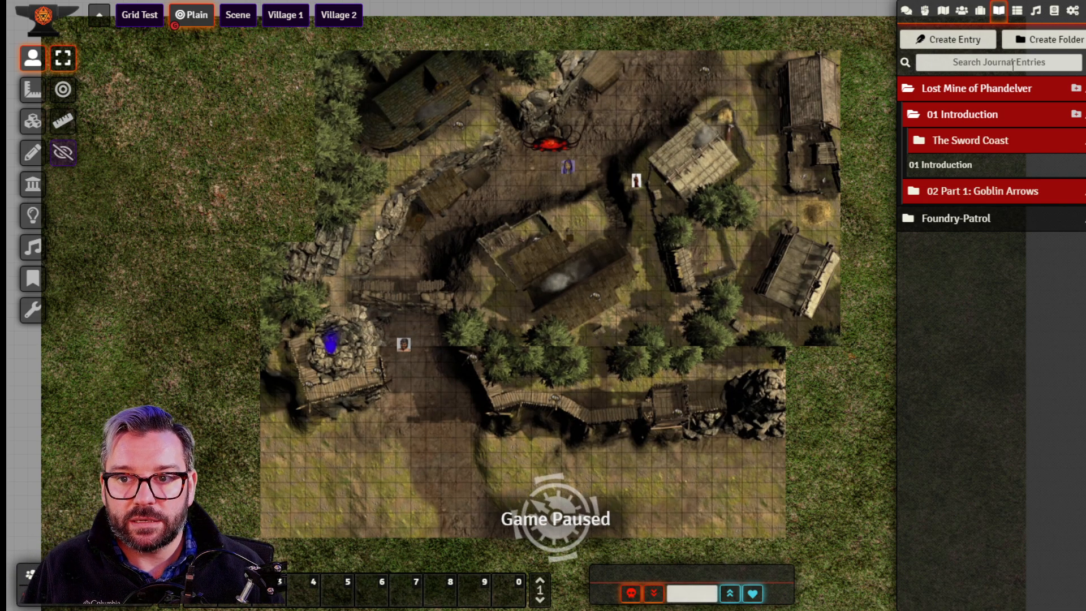